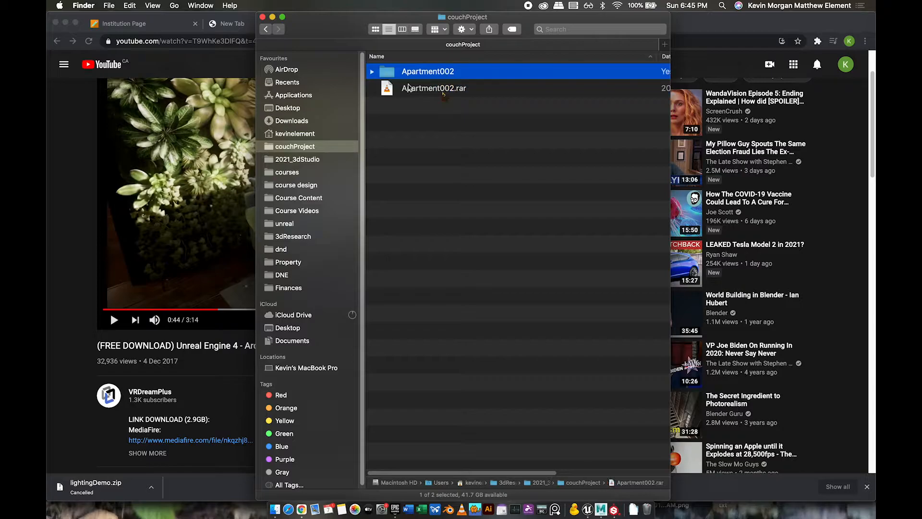
- Show the contents of the Apartment002 folder and switch to Unreal Editor
{"action": "left_click", "coordinate": [377, 73]}
{"action": "key", "text": "Right"}
{"action": "key", "text": "super+Tab"}
{"action": "key", "text": "super+Tab"}
{"action": "key", "text": "super+Tab"}
{"action": "key", "text": "super+Tab"}
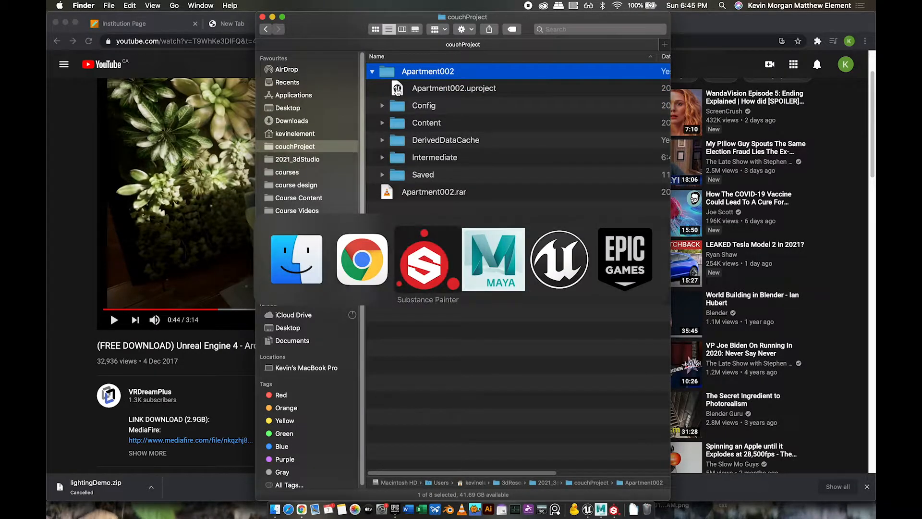
{"action": "key", "text": "super+shift+Tab"}
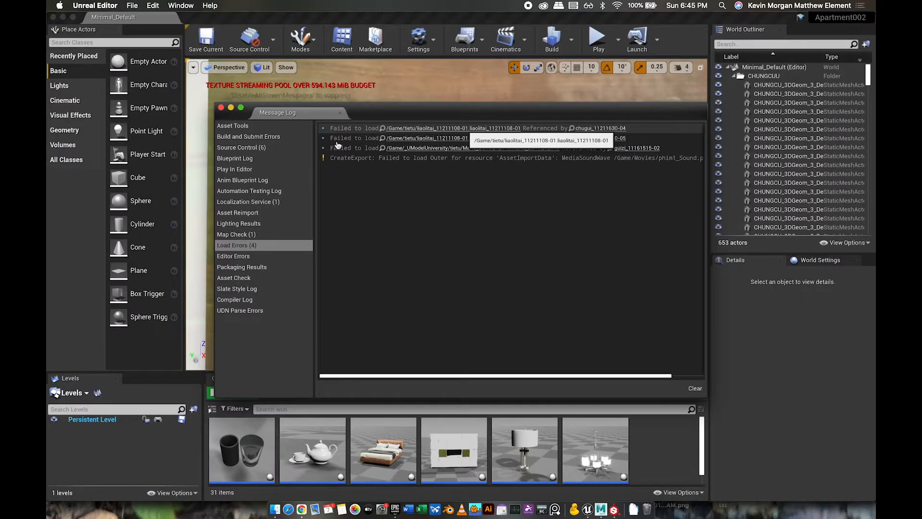
- Close the Message Log and examine the orange couch in the apartment scene
{"action": "left_click", "coordinate": [222, 107]}
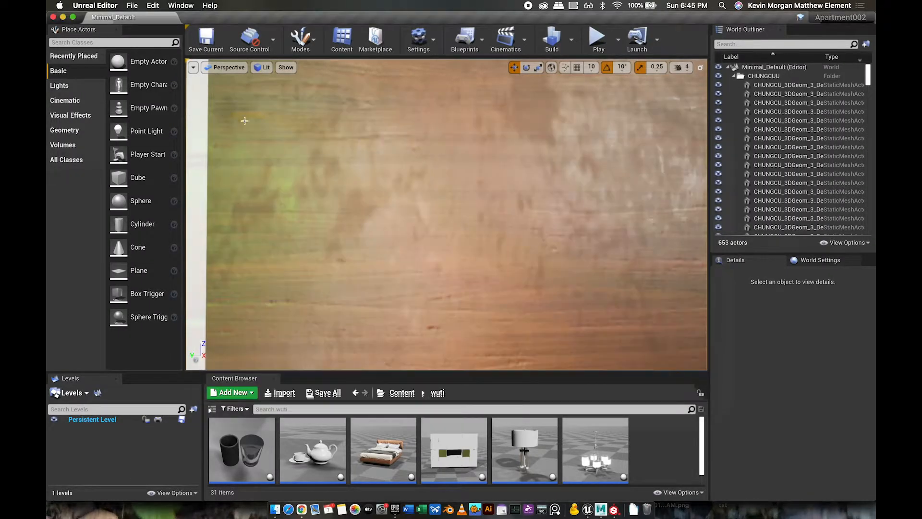
{"action": "right_click_drag", "start_coordinate": [446, 215], "coordinate": [593, 230]}
{"action": "key", "text": "w"}
{"action": "key", "text": "w"}
{"action": "right_click_drag", "start_coordinate": [441, 206], "coordinate": [450, 191]}
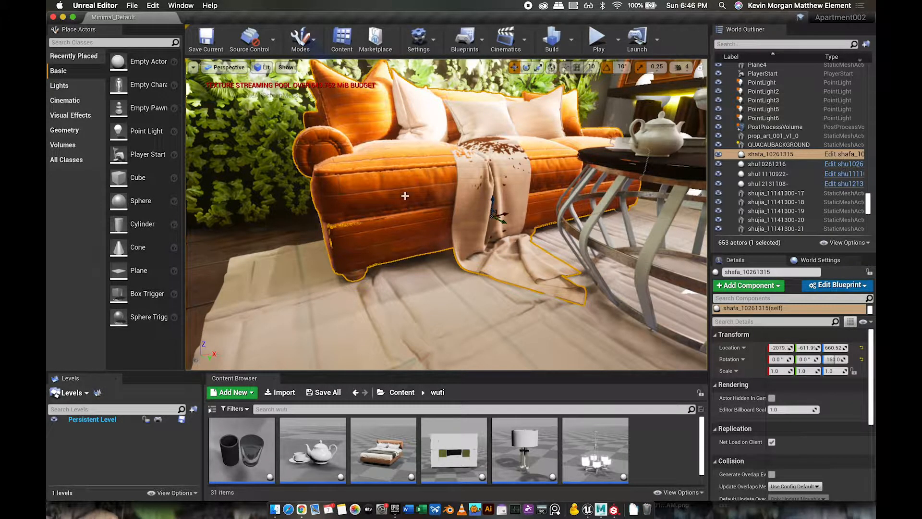
- Switch to Chrome to view the couch in the Archviz interior video, and return to Unreal Editor
{"action": "key", "text": "super+Tab"}
{"action": "key", "text": "super+Tab"}
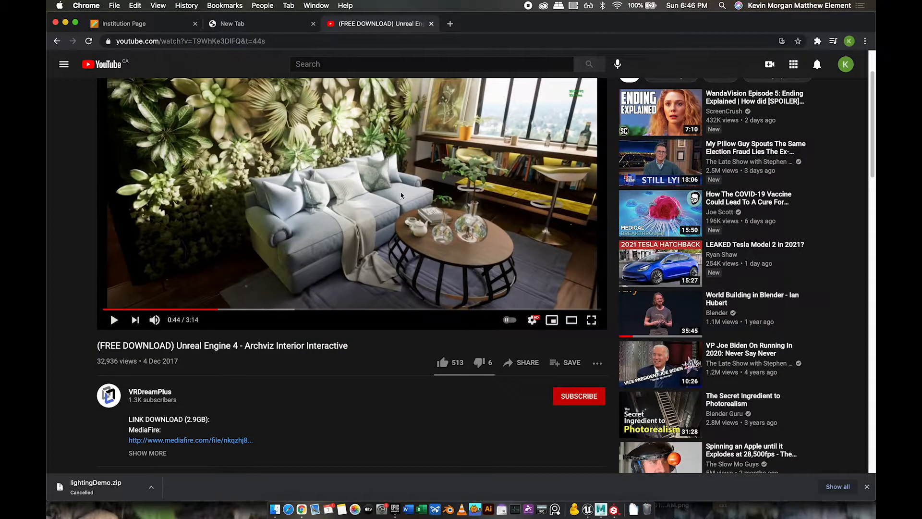
{"action": "key", "text": "super+Tab"}
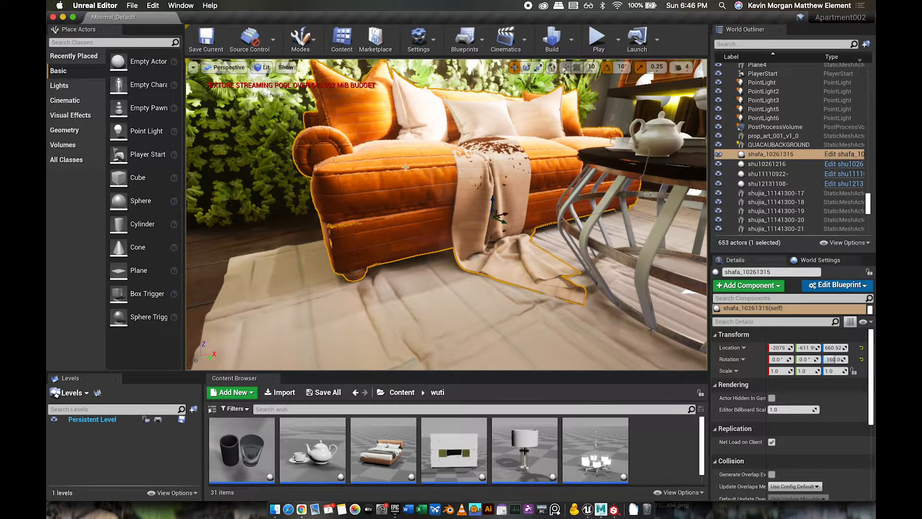
- Create a new level from the Default template
{"action": "left_click", "coordinate": [132, 5]}
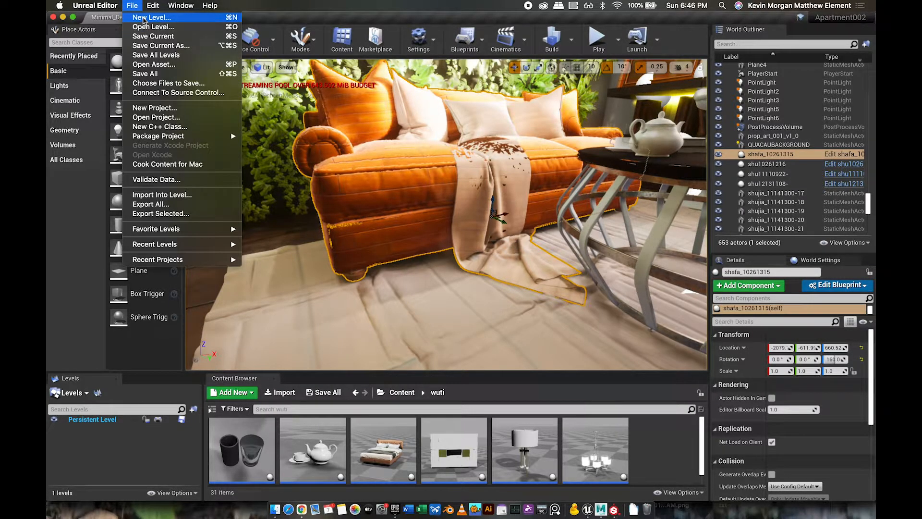
{"action": "left_click", "coordinate": [143, 19]}
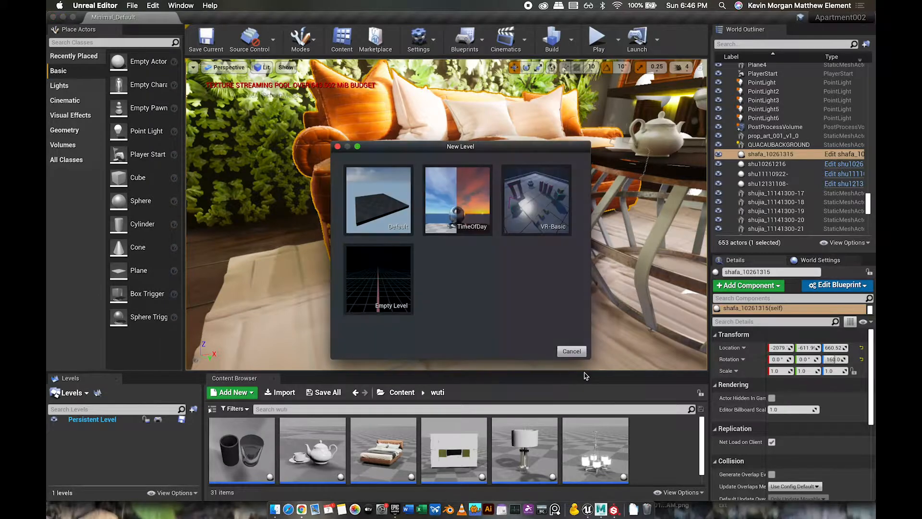
{"action": "left_click", "coordinate": [357, 185]}
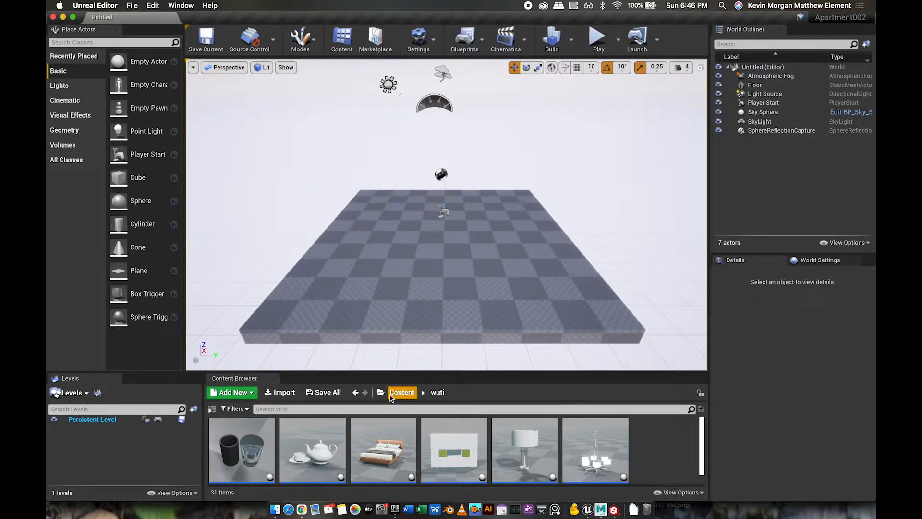
- Place the shafa_10261315 couch blueprint from the project's wuti content folder onto the level's floor
{"action": "left_click", "coordinate": [402, 392]}
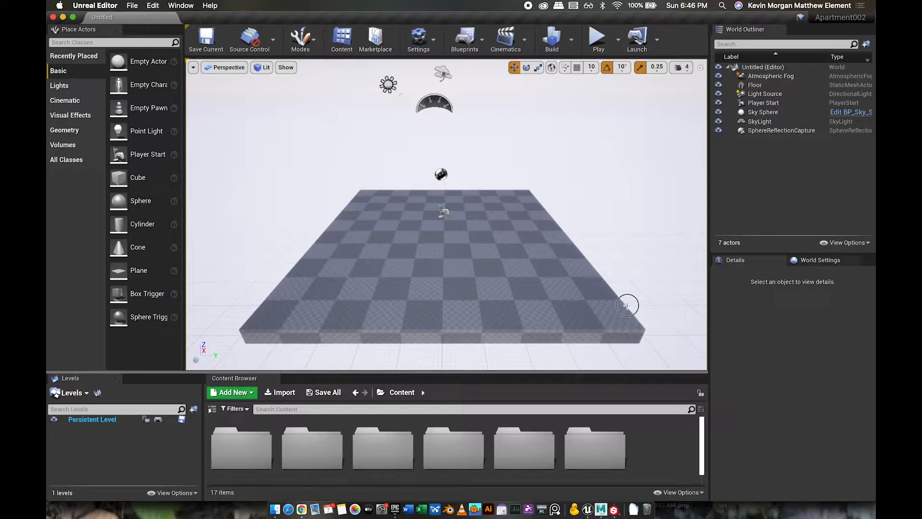
{"action": "left_click_drag", "start_coordinate": [643, 370], "coordinate": [634, 287]}
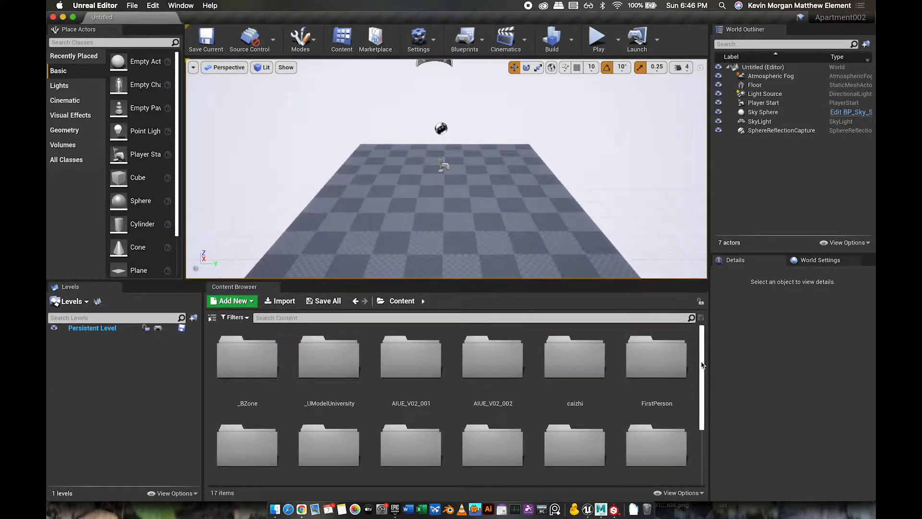
{"action": "left_click_drag", "start_coordinate": [701, 379], "coordinate": [701, 436]}
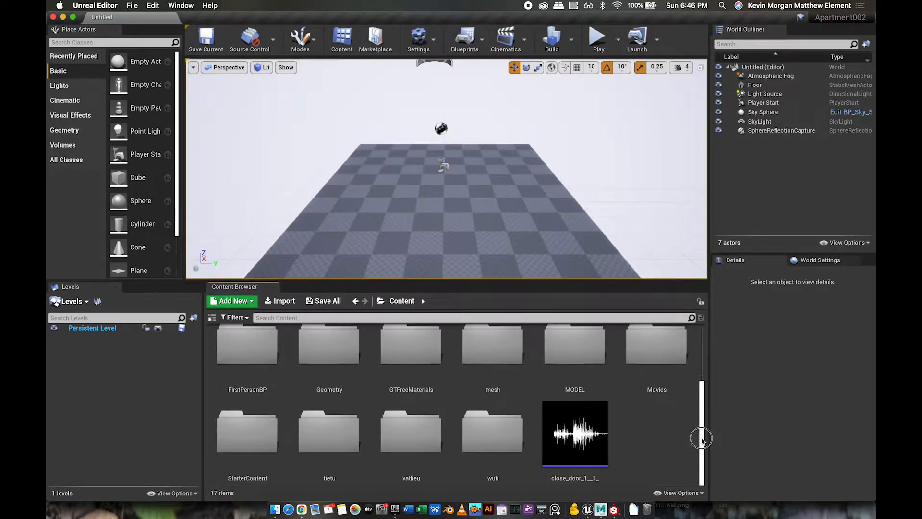
{"action": "double_click", "coordinate": [503, 434]}
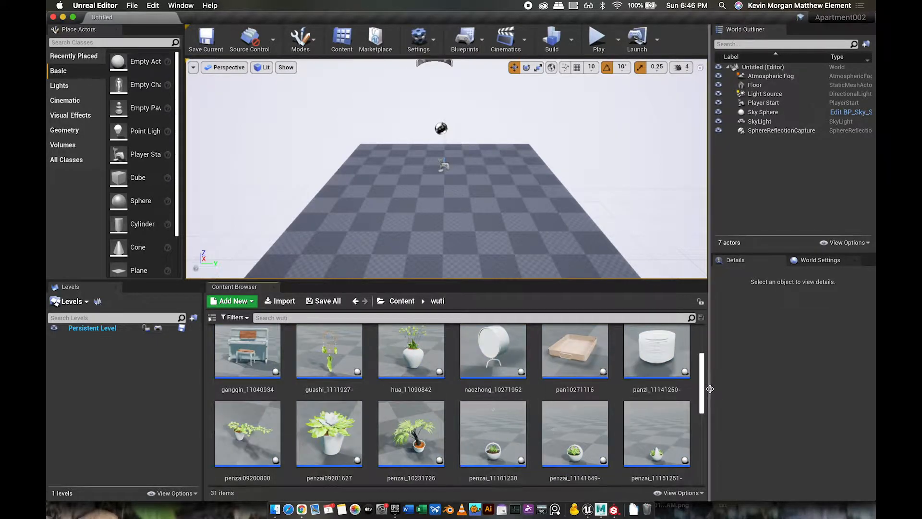
{"action": "left_click_drag", "start_coordinate": [702, 387], "coordinate": [700, 427]}
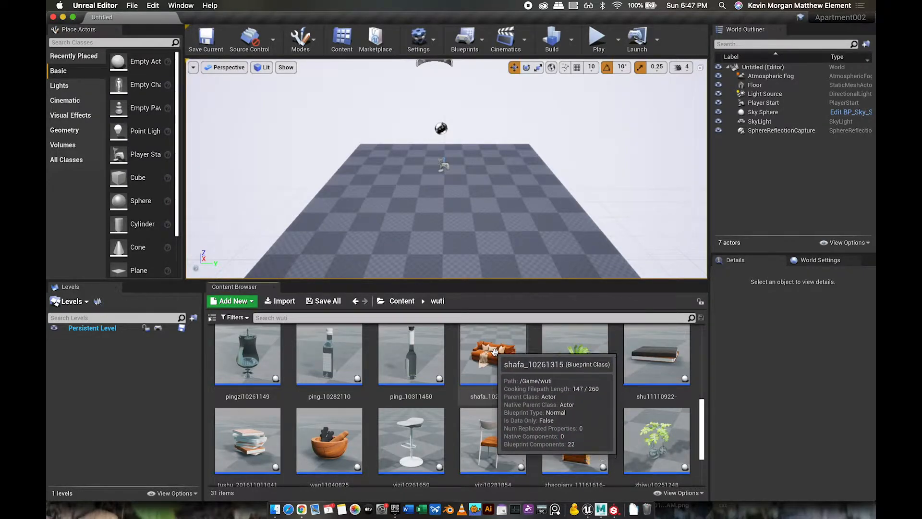
{"action": "left_click_drag", "start_coordinate": [495, 355], "coordinate": [442, 202]}
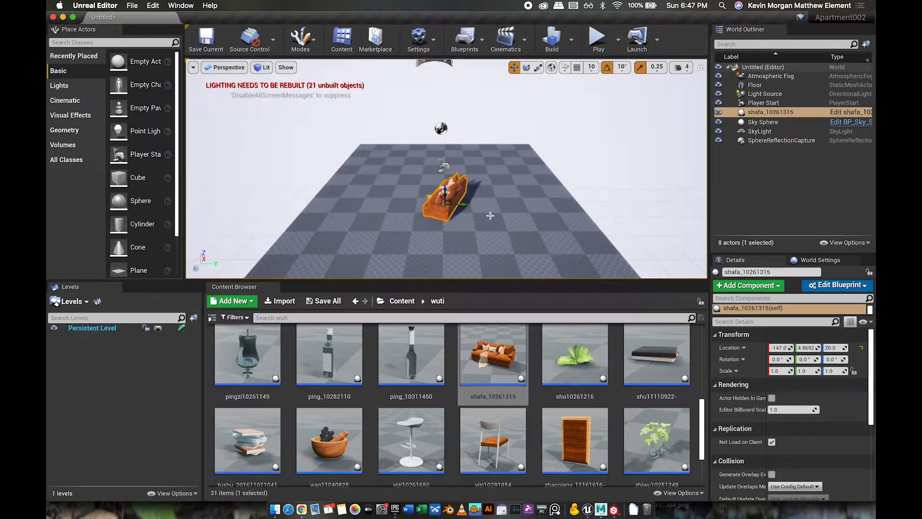
- Set the couch's location to 0, 0, 0
{"action": "left_click", "coordinate": [777, 348]}
{"action": "type", "text": "0"}
{"action": "key", "text": "Tab"}
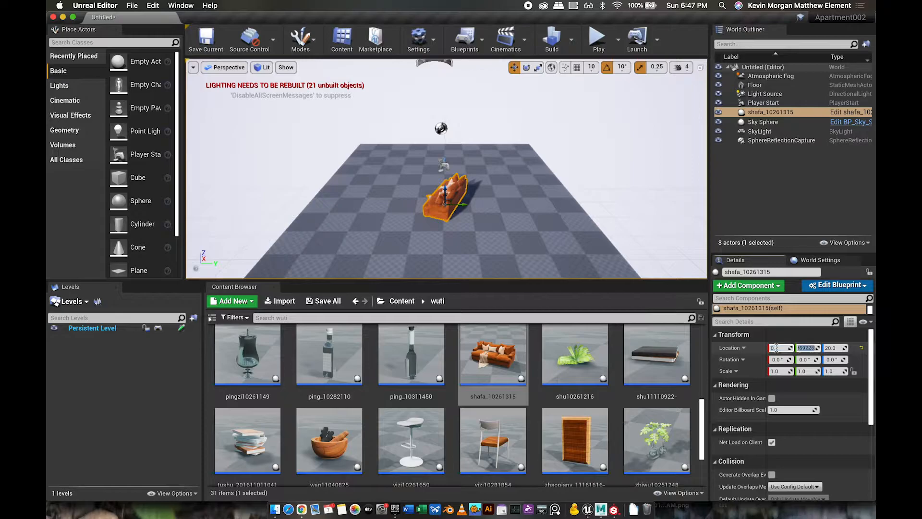
{"action": "type", "text": "0"}
{"action": "key", "text": "Tab"}
{"action": "type", "text": "0"}
{"action": "key", "text": "Return"}
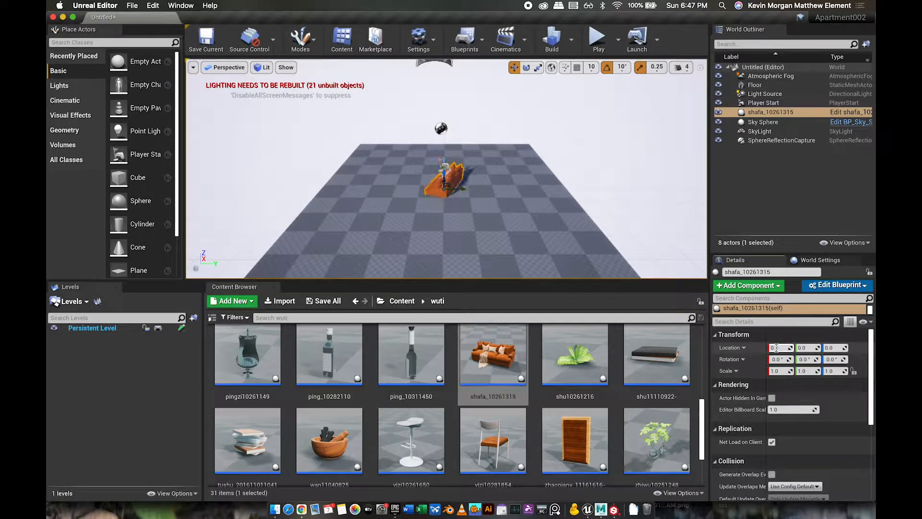
- Delete the checkered floor from the level
{"action": "left_click", "coordinate": [543, 242]}
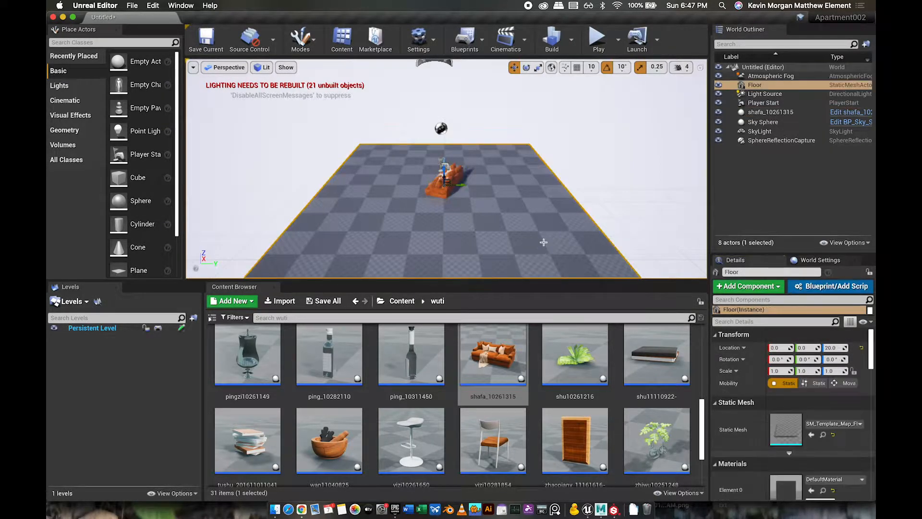
{"action": "key", "text": "Delete"}
- Export the selected couch as couch.fbx into the couchProject folder with the default FBX 2018 export options
{"action": "scroll", "coordinate": [451, 174], "scroll_direction": "up", "scroll_amount": 10}
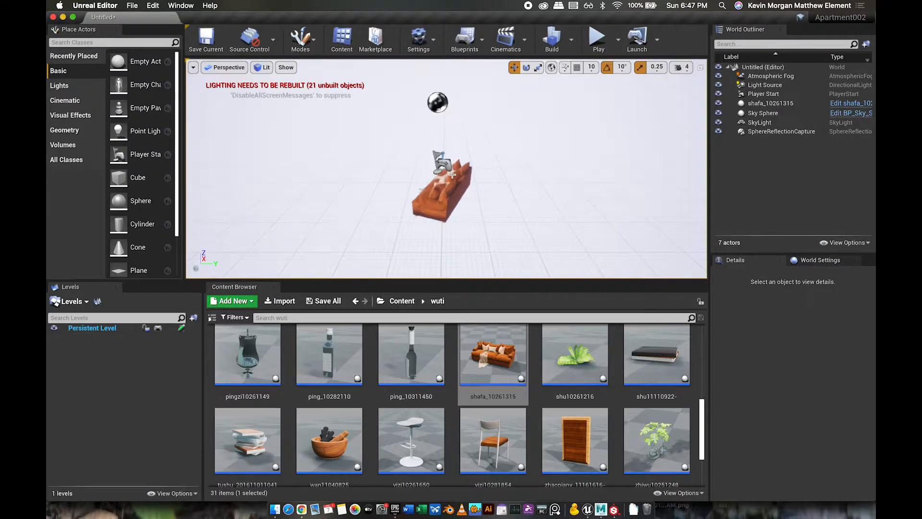
{"action": "left_click", "coordinate": [449, 208]}
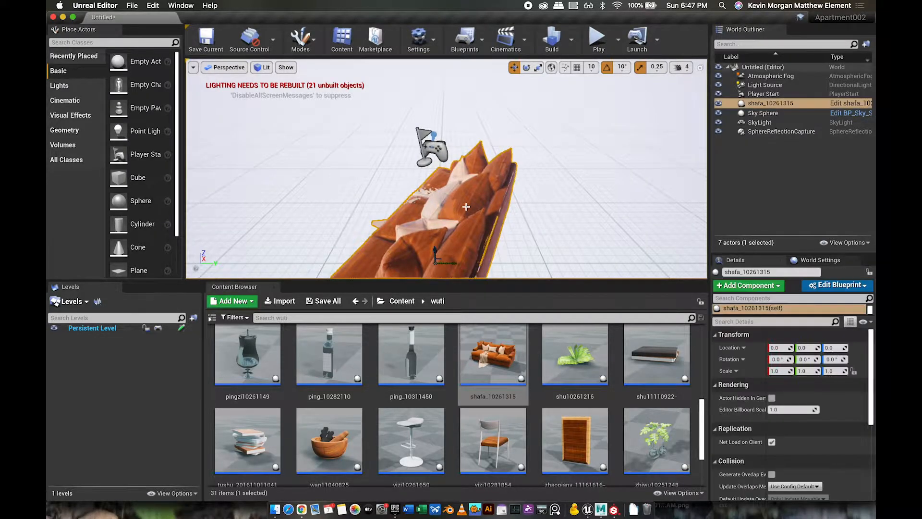
{"action": "left_click", "coordinate": [133, 6]}
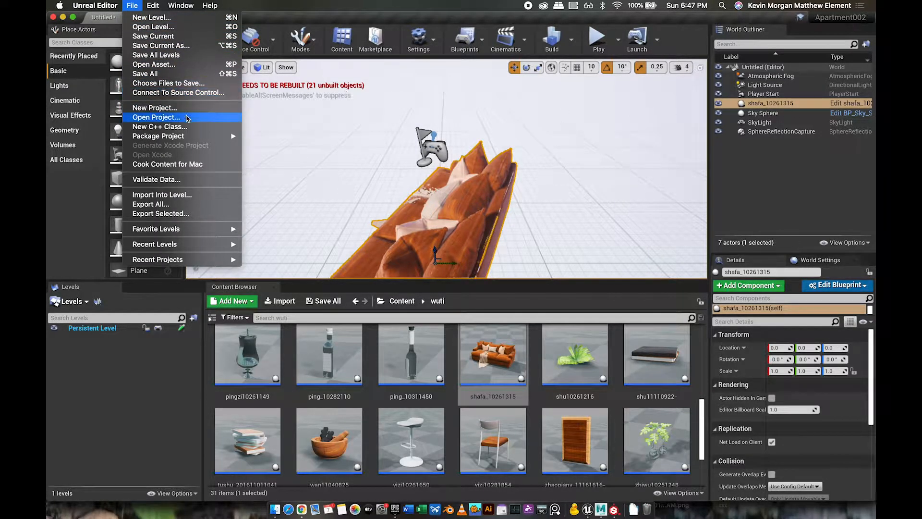
{"action": "left_click", "coordinate": [172, 214]}
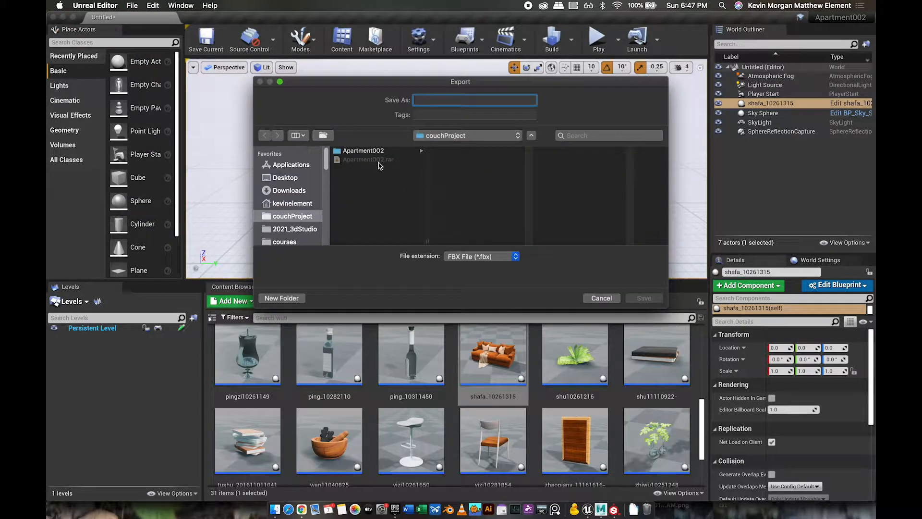
{"action": "type", "text": "cou"}
{"action": "left_click", "coordinate": [644, 297]}
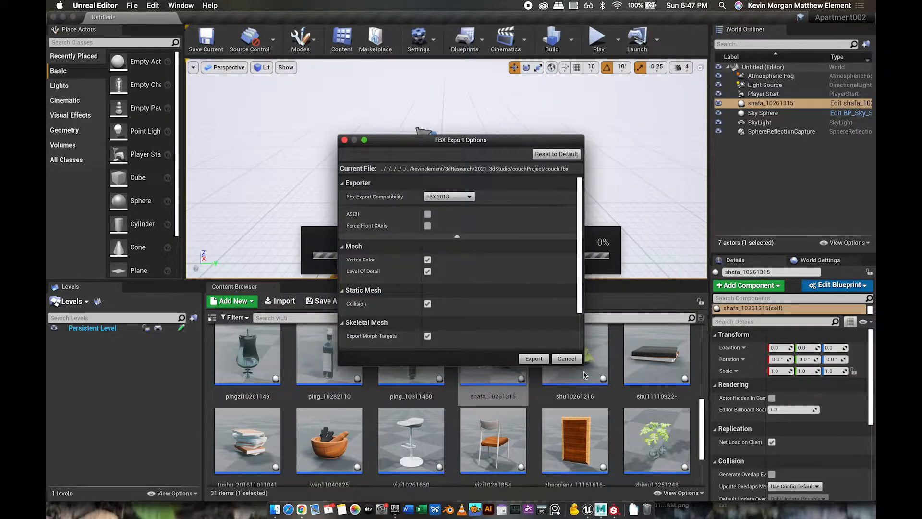
{"action": "left_click", "coordinate": [534, 359]}
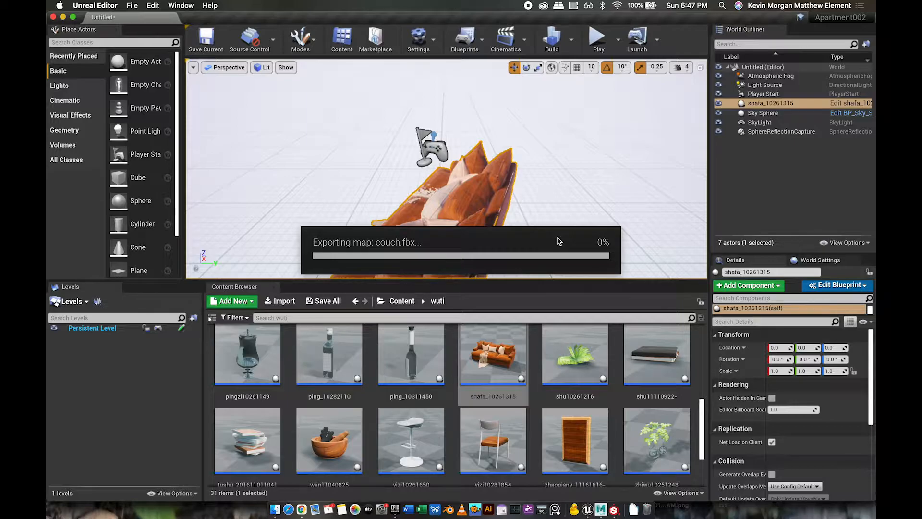
- Switch to Substance Painter and create a new project from couch.fbx using the Unreal Engine 4 template at 2048 resolution
{"action": "key", "text": "super+Tab"}
{"action": "key", "text": "super+Tab"}
{"action": "key", "text": "super+Tab"}
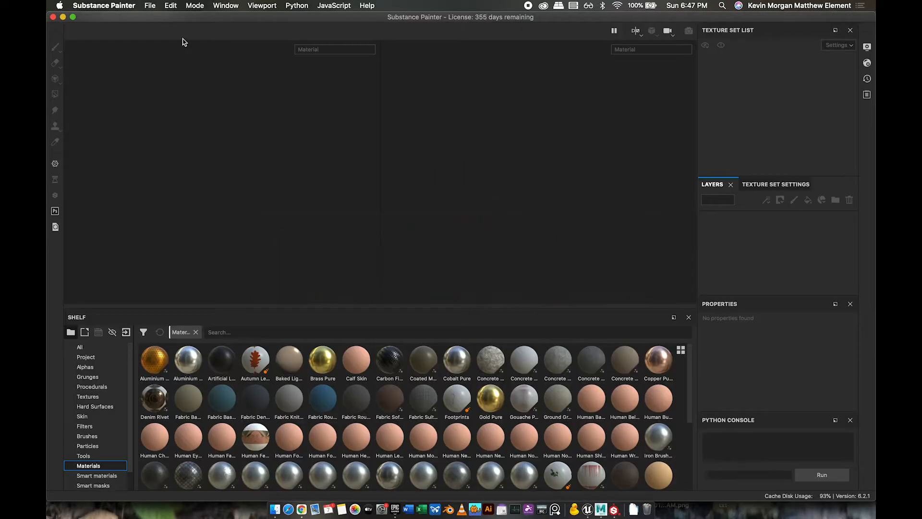
{"action": "left_click", "coordinate": [149, 6]}
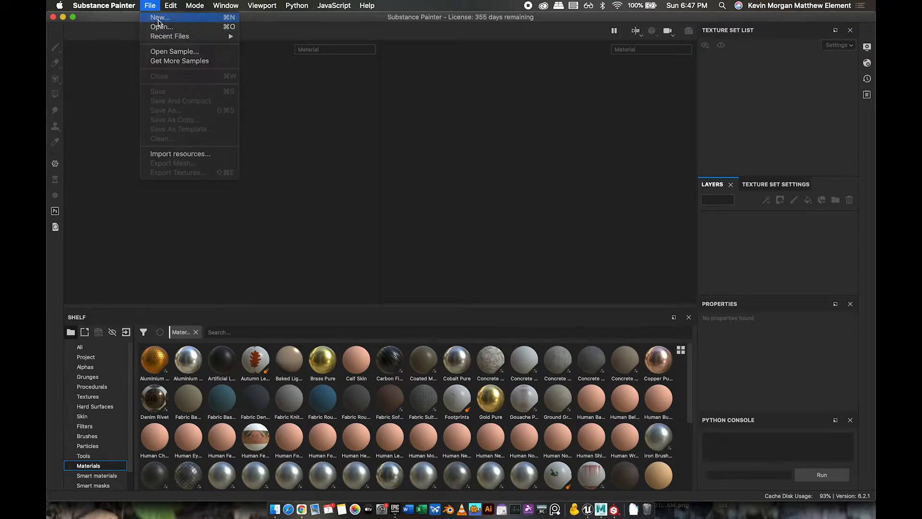
{"action": "left_click", "coordinate": [160, 17]}
{"action": "left_click", "coordinate": [550, 113]}
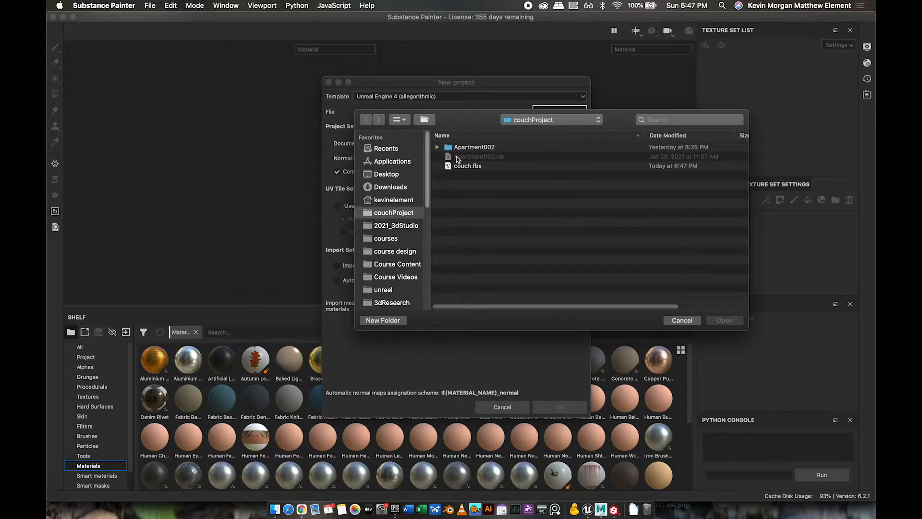
{"action": "double_click", "coordinate": [464, 166]}
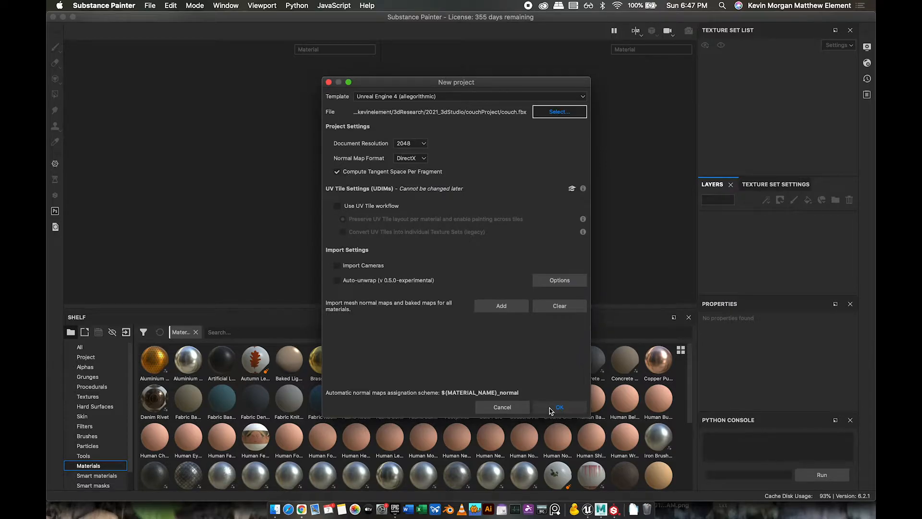
{"action": "left_click", "coordinate": [557, 407]}
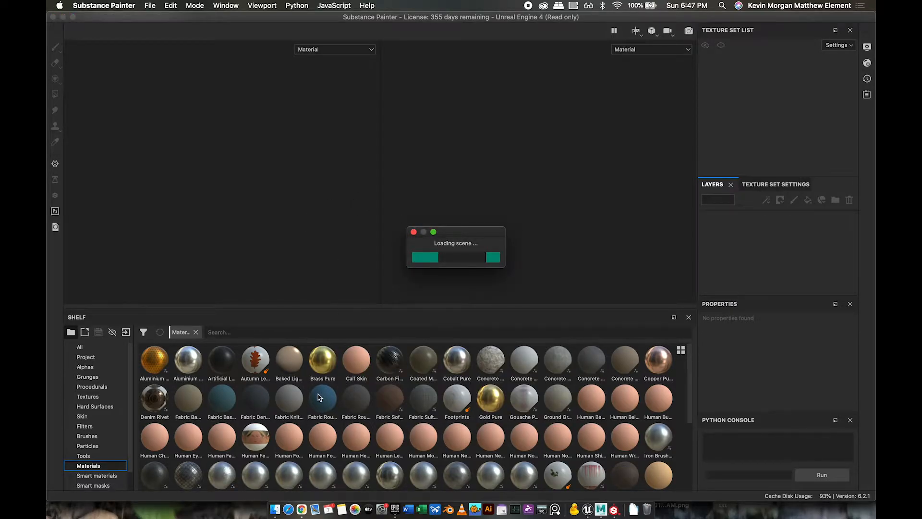
- Apply the blue Fabric Rough material to the main couch upholstery, texture set shafa_10261310-3
{"action": "left_click_drag", "start_coordinate": [321, 209], "coordinate": [181, 181], "text": "alt"}
{"action": "middle_click_drag", "start_coordinate": [313, 206], "coordinate": [114, 158], "text": "alt"}
{"action": "left_click_drag", "start_coordinate": [321, 408], "coordinate": [253, 204]}
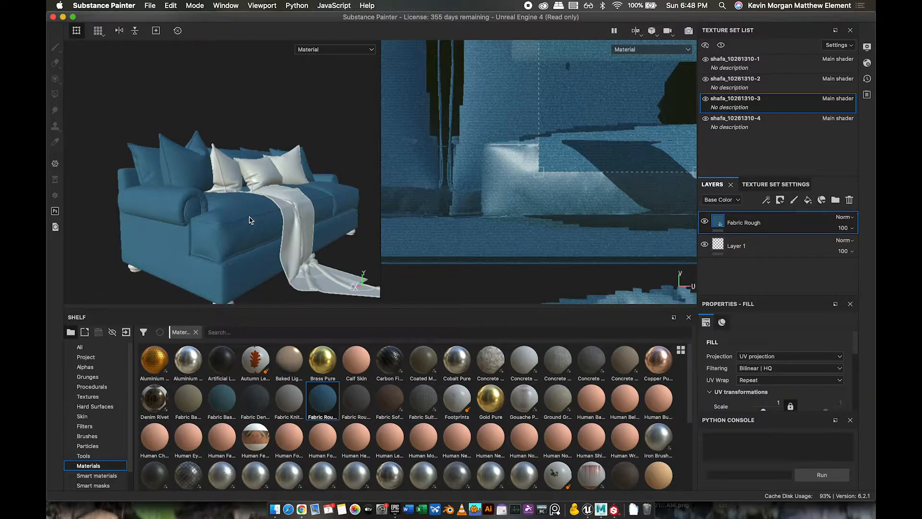
{"action": "left_click_drag", "start_coordinate": [216, 232], "coordinate": [243, 249], "text": "alt"}
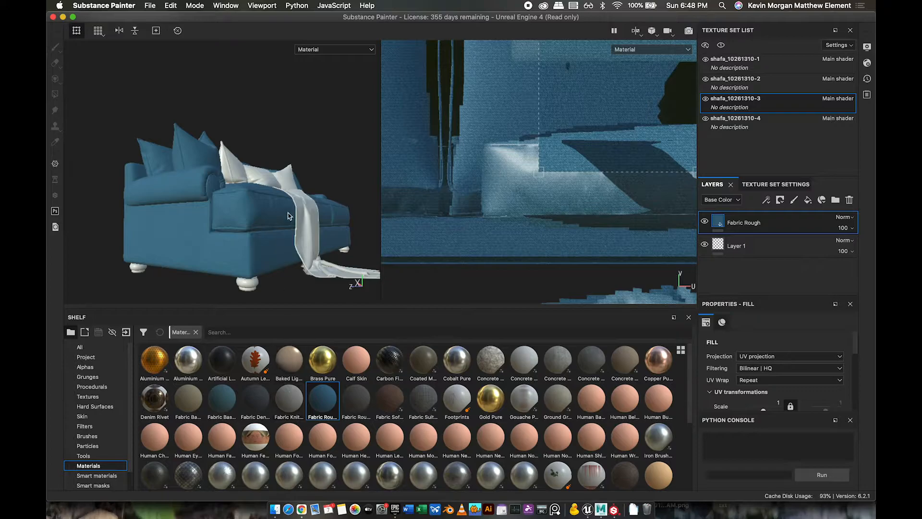
{"action": "left_click_drag", "start_coordinate": [282, 212], "coordinate": [241, 246], "text": "alt"}
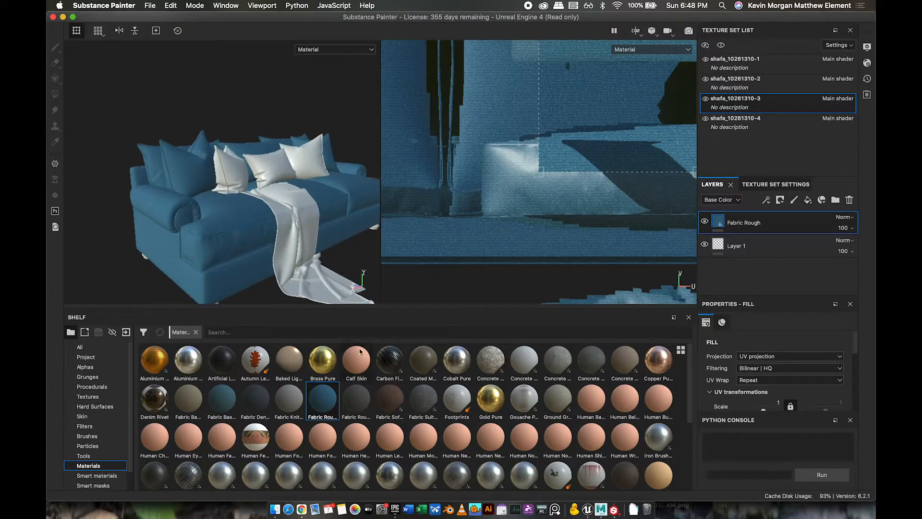
- Apply Carbon Fiber to the two outer throw pillows and Iron Raw Damaged to the blanket and middle pillow
{"action": "left_click_drag", "start_coordinate": [397, 367], "coordinate": [236, 169]}
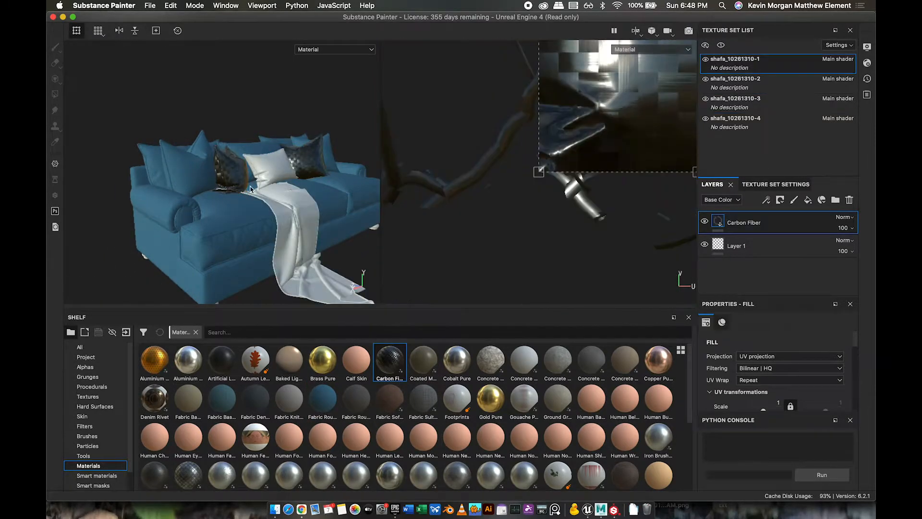
{"action": "left_click_drag", "start_coordinate": [457, 474], "coordinate": [315, 227]}
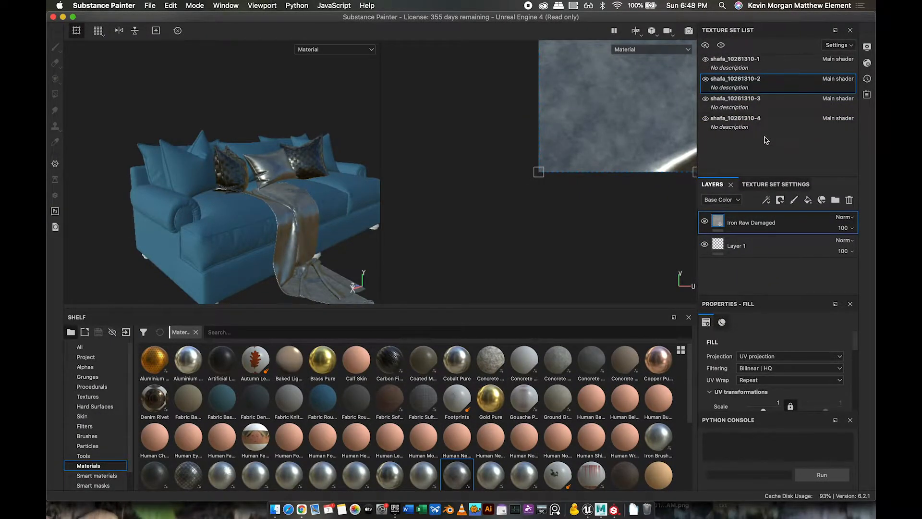
- Switch to Maya and import couch.fbx from the couchProject folder inside 2021_3dStudio
{"action": "key", "text": "super+Tab"}
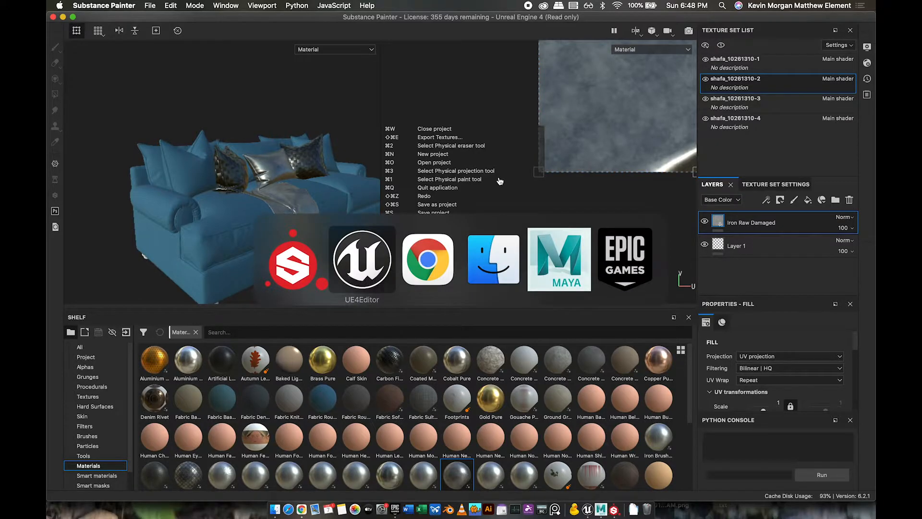
{"action": "key", "text": "super+Tab"}
{"action": "key", "text": "super+Tab"}
{"action": "key", "text": "super+Tab"}
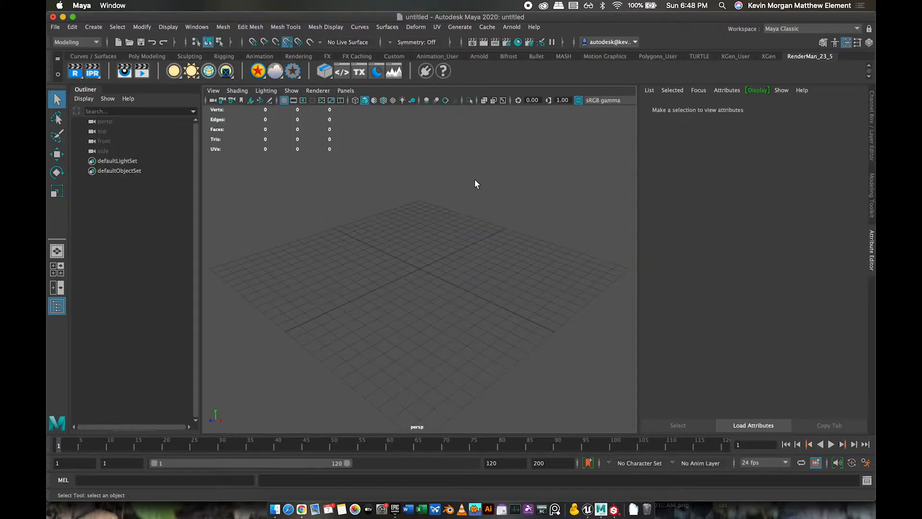
{"action": "left_click", "coordinate": [55, 27]}
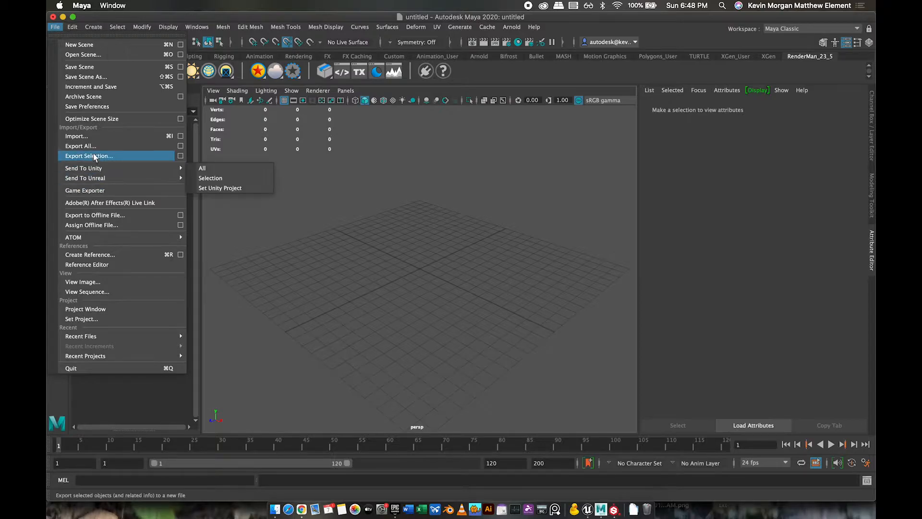
{"action": "left_click", "coordinate": [120, 136]}
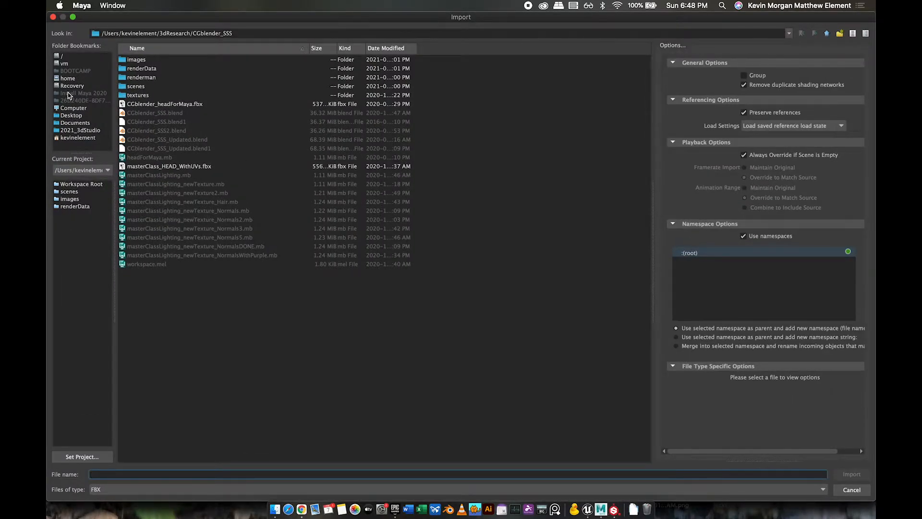
{"action": "left_click", "coordinate": [71, 130]}
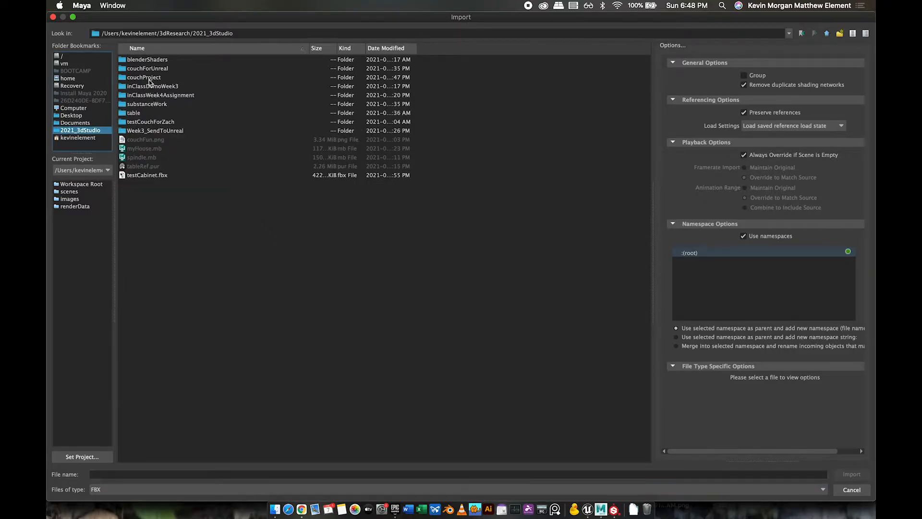
{"action": "double_click", "coordinate": [156, 81]}
{"action": "double_click", "coordinate": [148, 78]}
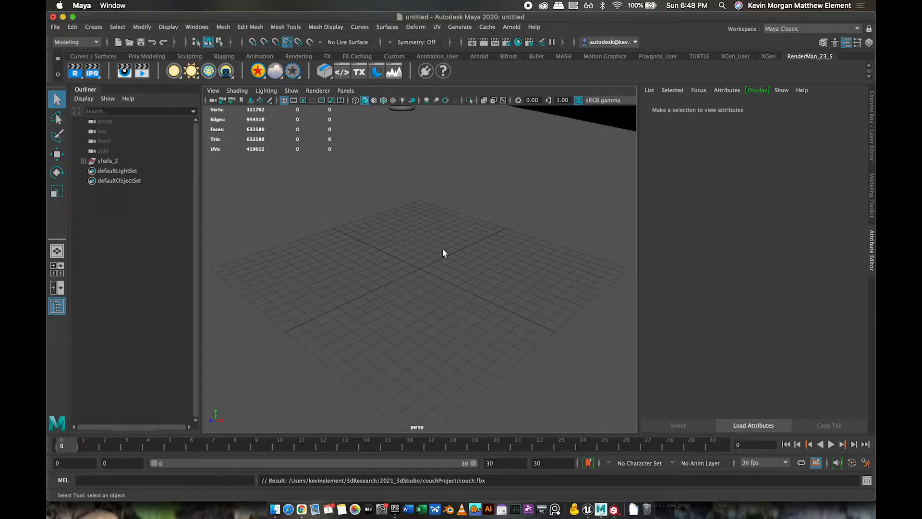
- Rename the imported shafa_2 object to couch in the scene hierarchy
{"action": "key", "text": "f"}
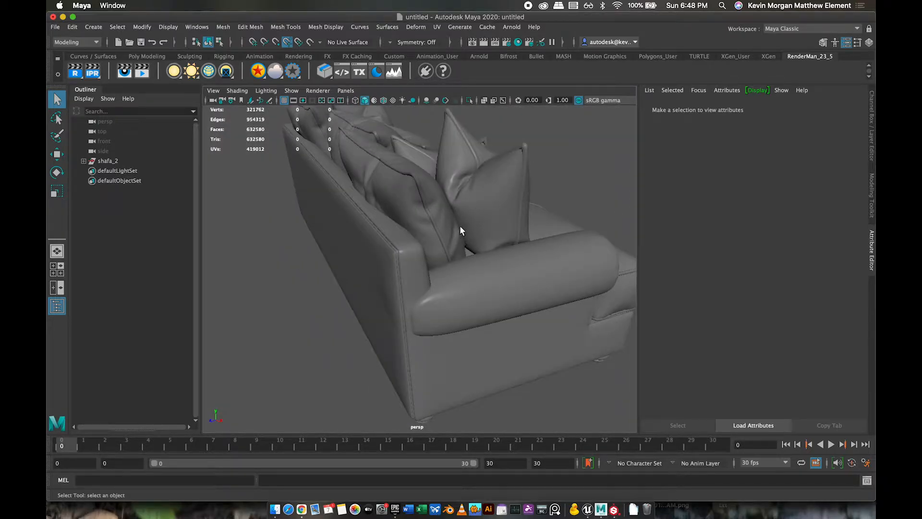
{"action": "left_click_drag", "start_coordinate": [460, 225], "coordinate": [370, 232], "text": "alt"}
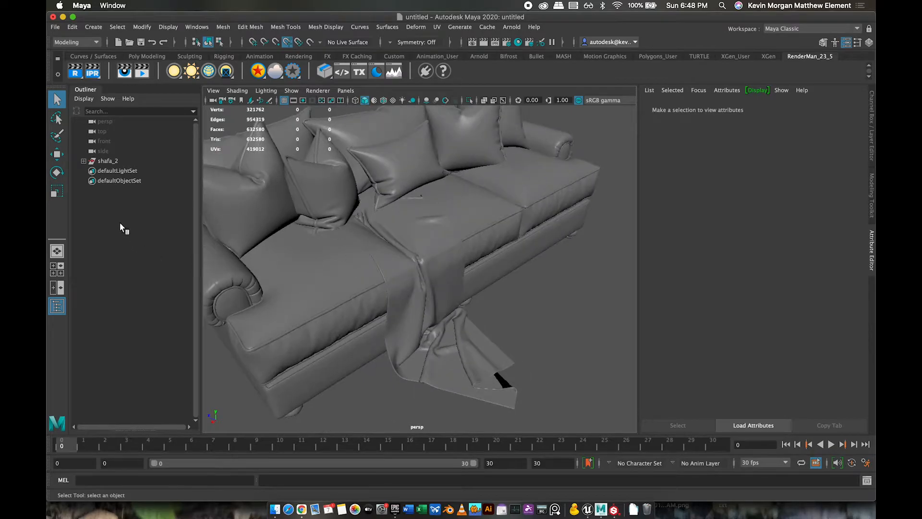
{"action": "double_click", "coordinate": [108, 160]}
{"action": "type", "text": "cou"}
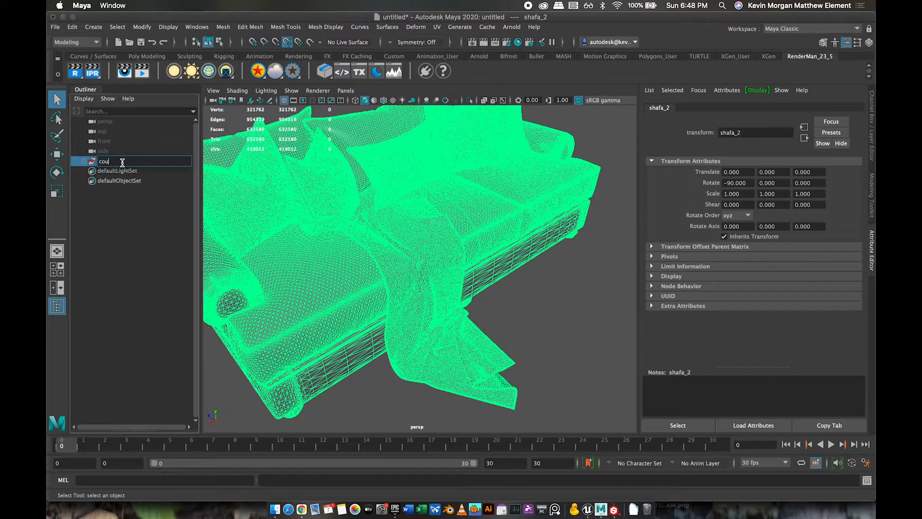
{"action": "type", "text": "ch"}
{"action": "key", "text": "Return"}
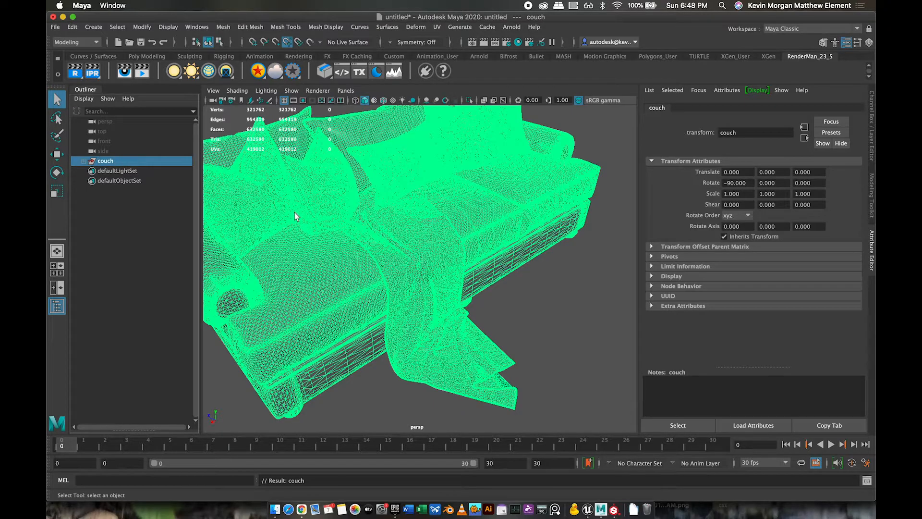
- Rotate the couch about 21.2 degrees in the top view so it sits square to the grid
{"action": "key", "text": "f"}
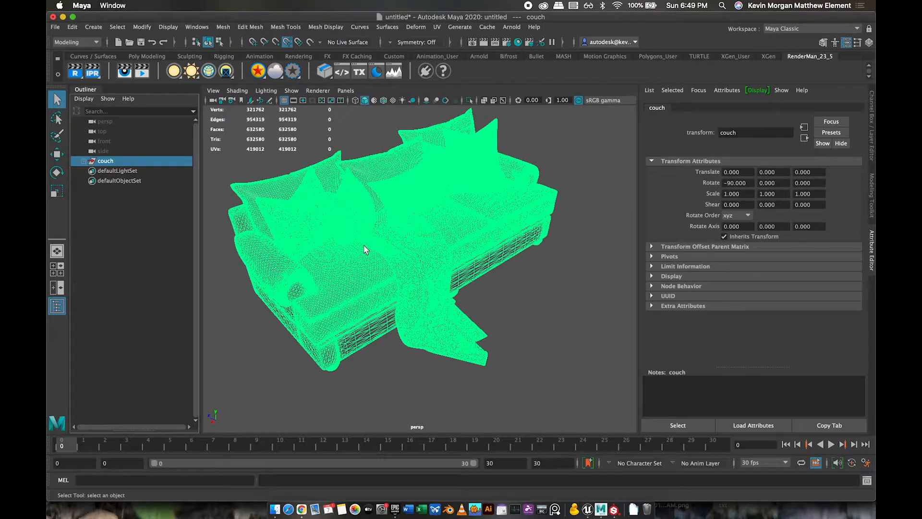
{"action": "key", "text": "space"}
{"action": "key", "text": "space"}
{"action": "scroll", "coordinate": [379, 256], "scroll_direction": "down", "scroll_amount": 5}
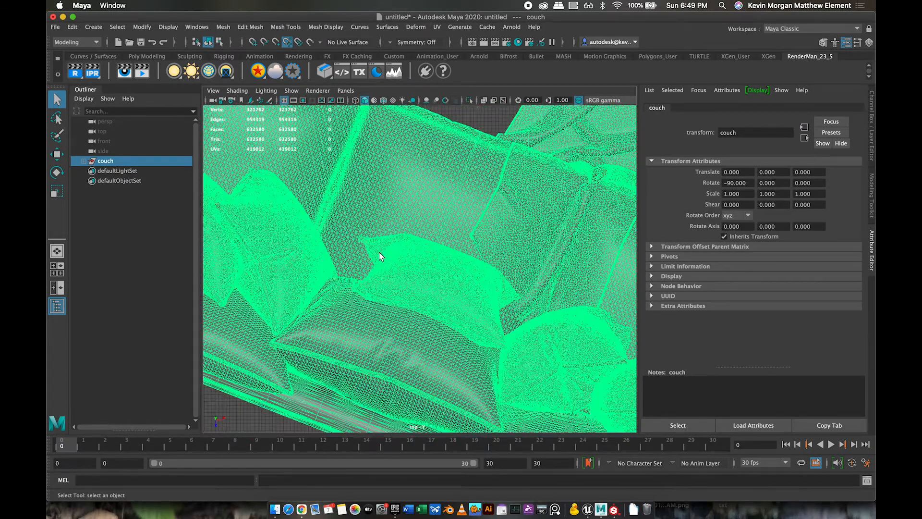
{"action": "scroll", "coordinate": [379, 256], "scroll_direction": "down", "scroll_amount": 8}
{"action": "key", "text": "e"}
{"action": "mouse_move", "coordinate": [421, 220]}
{"action": "left_mouse_down"}
{"action": "mouse_move", "coordinate": [443, 223]}
{"action": "mouse_move", "coordinate": [427, 217]}
{"action": "left_mouse_up"}
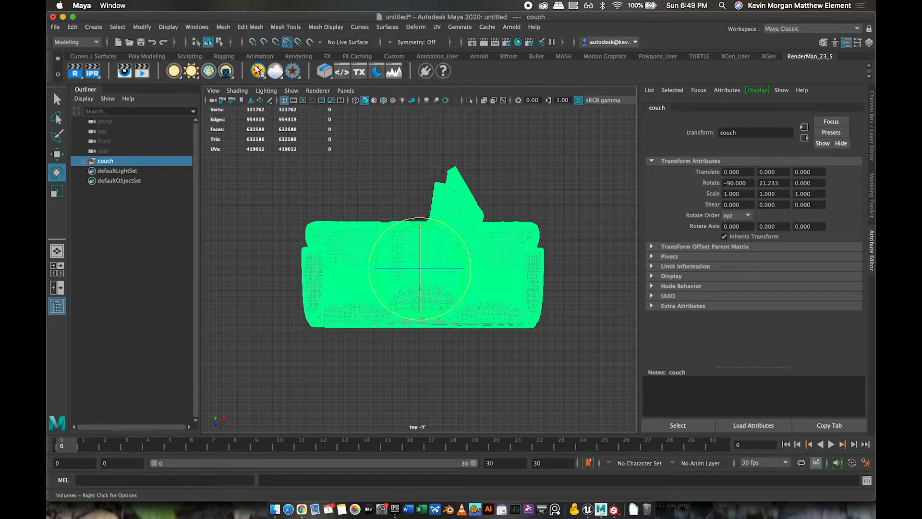
- Freeze the couch's transformations and return to the perspective view
{"action": "left_click", "coordinate": [146, 56]}
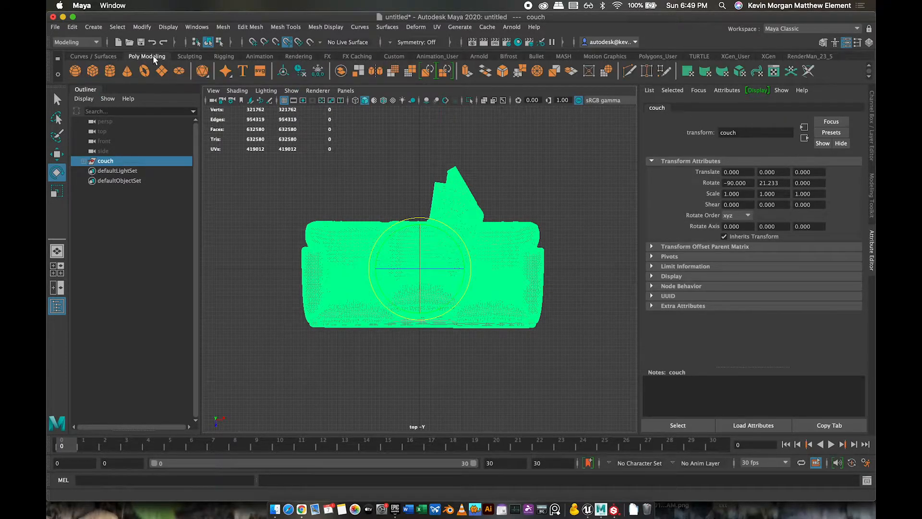
{"action": "left_click", "coordinate": [318, 73]}
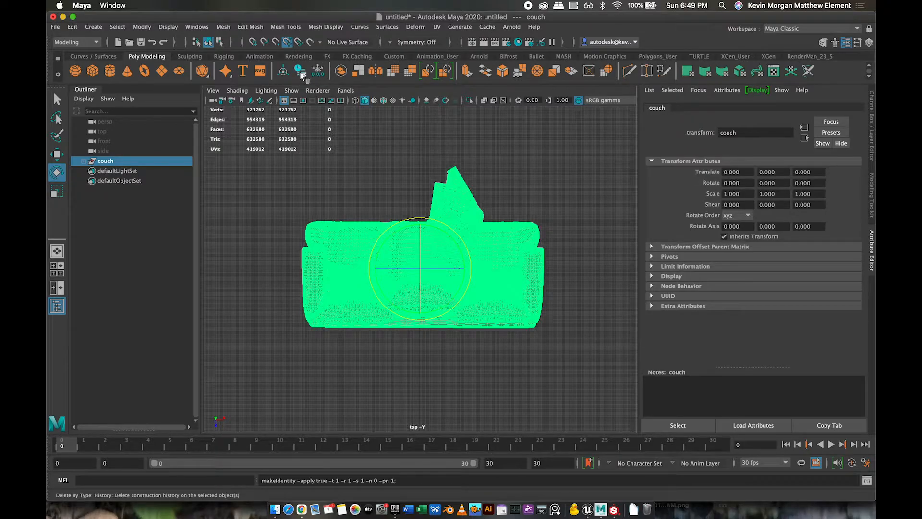
{"action": "key", "text": "space"}
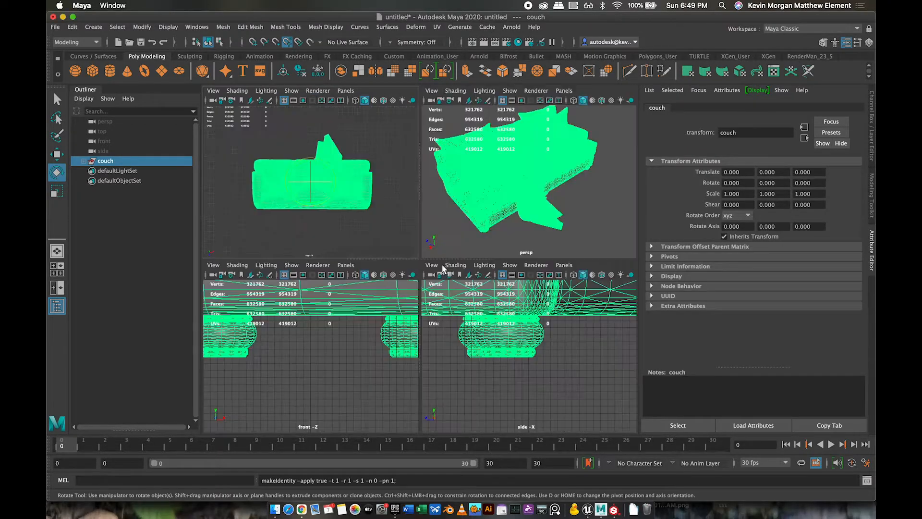
{"action": "key", "text": "space"}
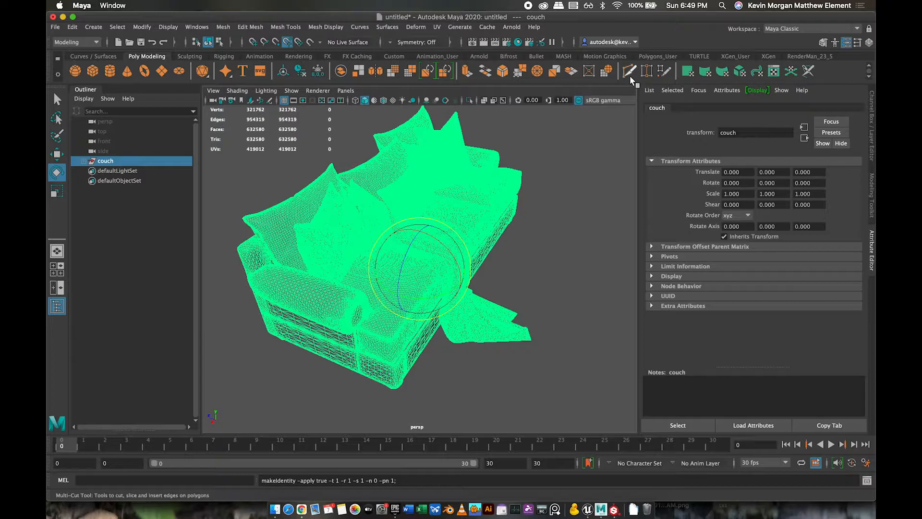
- Open Hypershade beside the model and select the faces that use the shafa_10261310FBXASC0451 material
{"action": "left_click", "coordinate": [519, 43]}
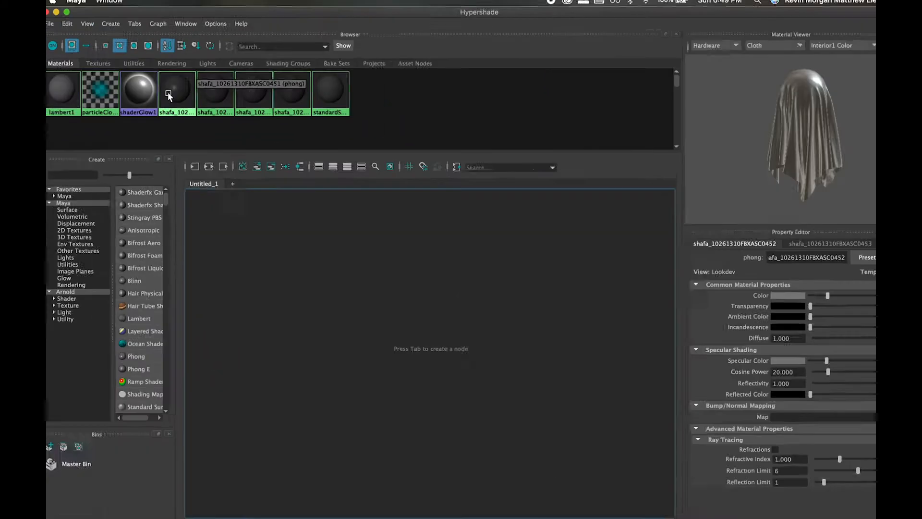
{"action": "left_click_drag", "start_coordinate": [47, 109], "coordinate": [426, 126]}
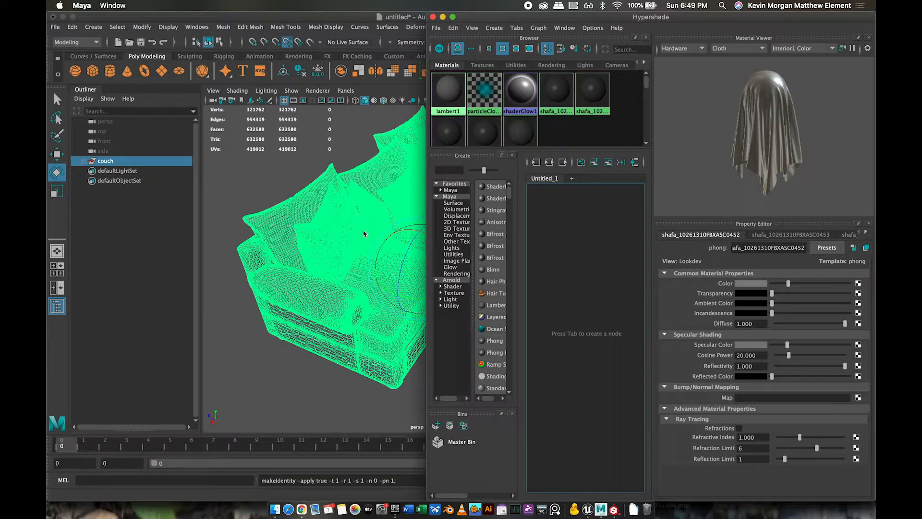
{"action": "right_click", "coordinate": [558, 91]}
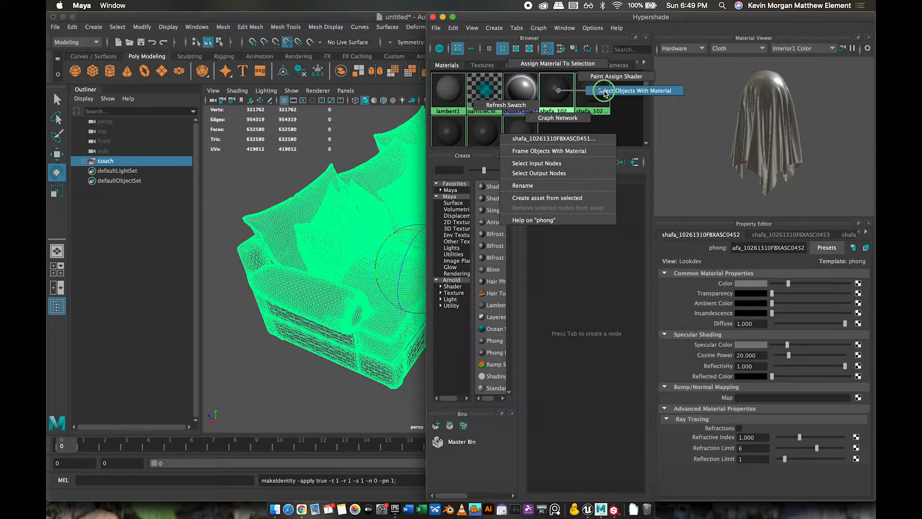
{"action": "left_click", "coordinate": [606, 92]}
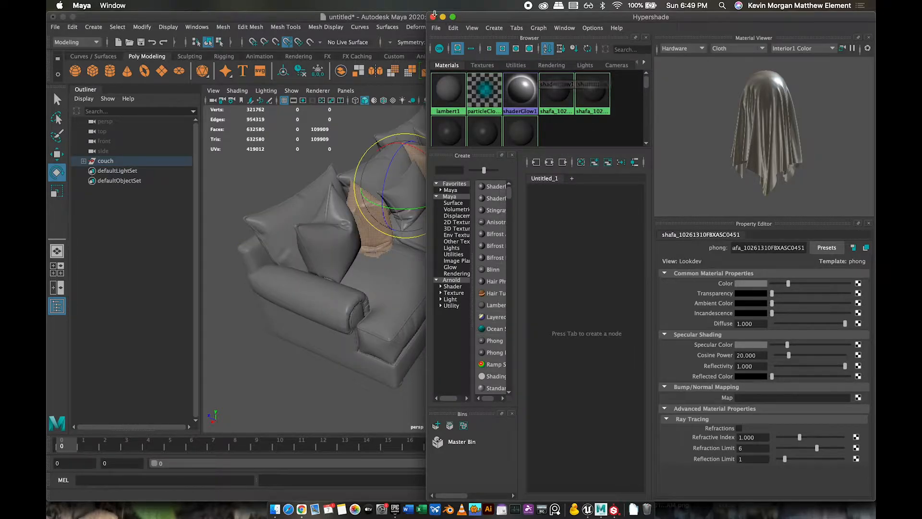
{"action": "left_click", "coordinate": [433, 16]}
{"action": "left_click", "coordinate": [55, 27]}
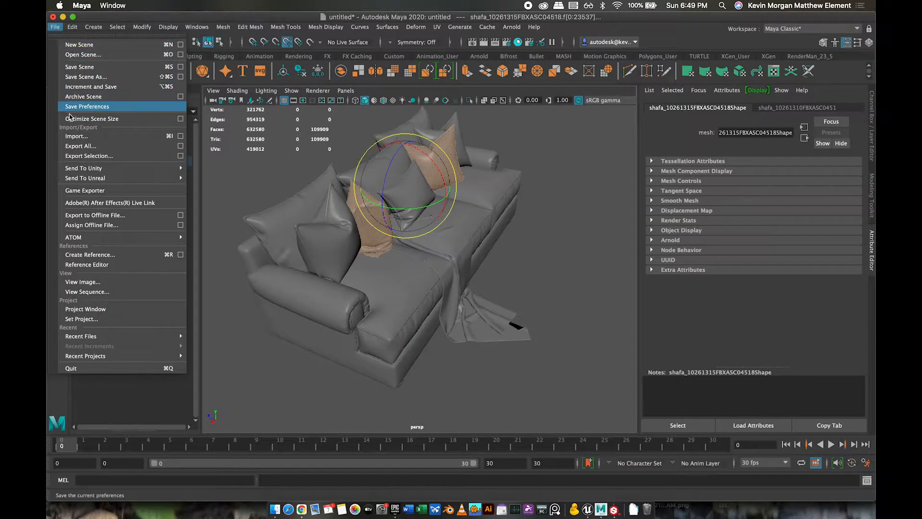
{"action": "left_click", "coordinate": [77, 136]}
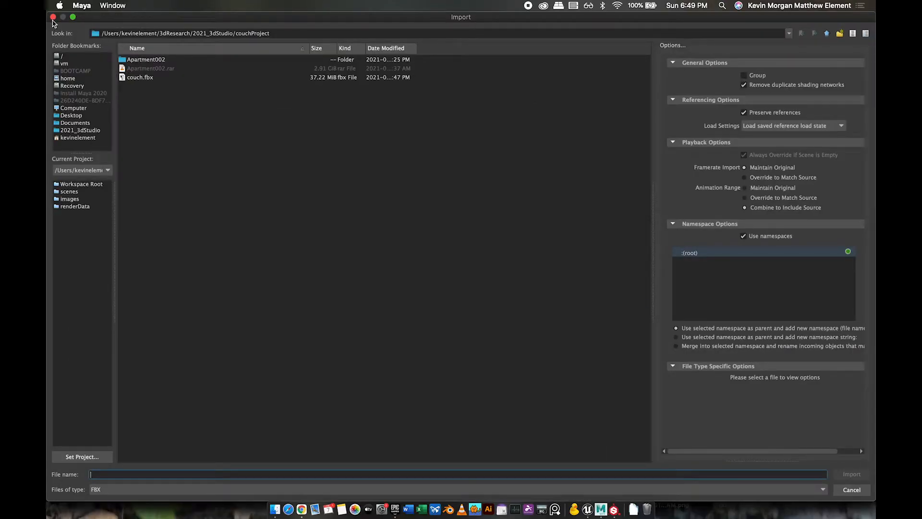
{"action": "left_click", "coordinate": [53, 18]}
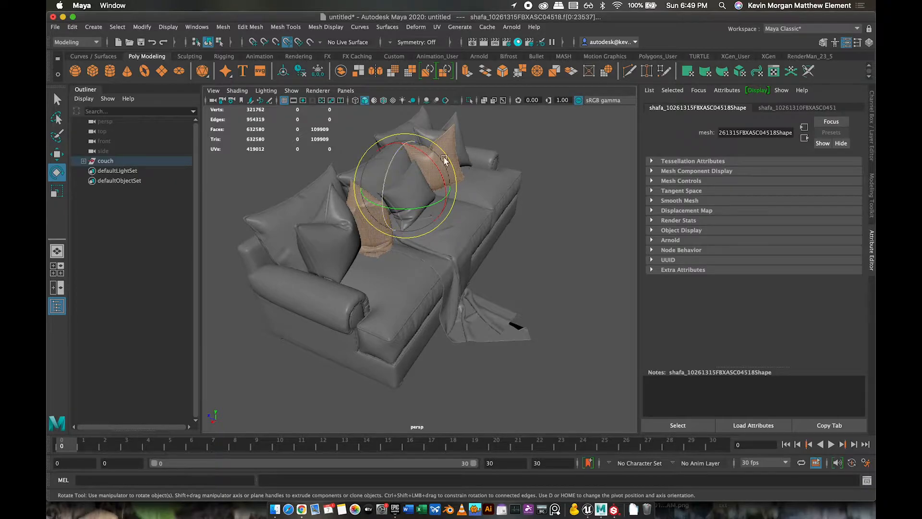
{"action": "key", "text": "super+Tab"}
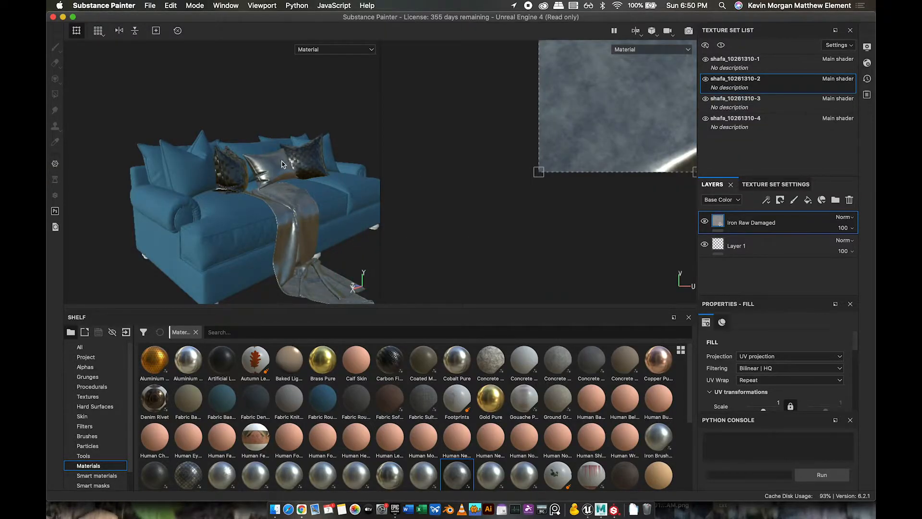
{"action": "key", "text": "super+Tab"}
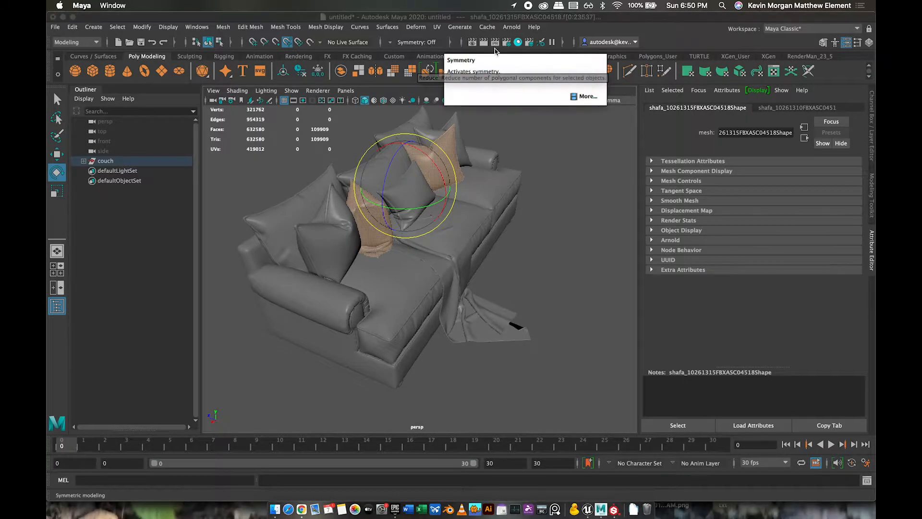
- Reopen Hypershade and rename the shafa_10261310FBXASC0451 material to couchPillows
{"action": "left_click", "coordinate": [518, 43]}
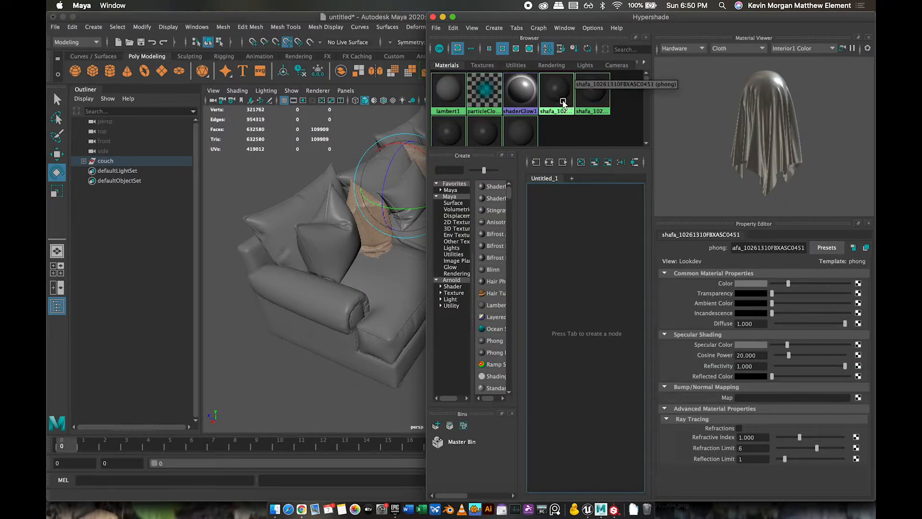
{"action": "left_click", "coordinate": [561, 100]}
{"action": "double_click", "coordinate": [560, 98]}
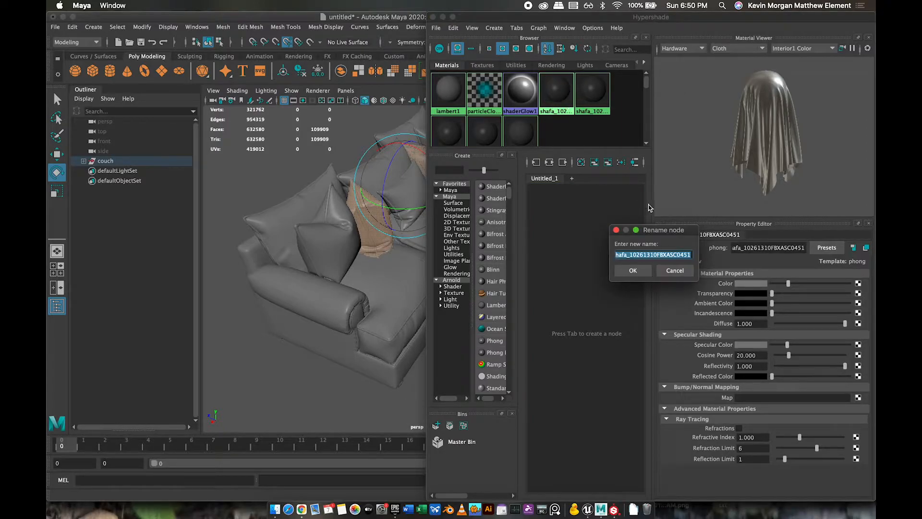
{"action": "type", "text": "couchPillows"}
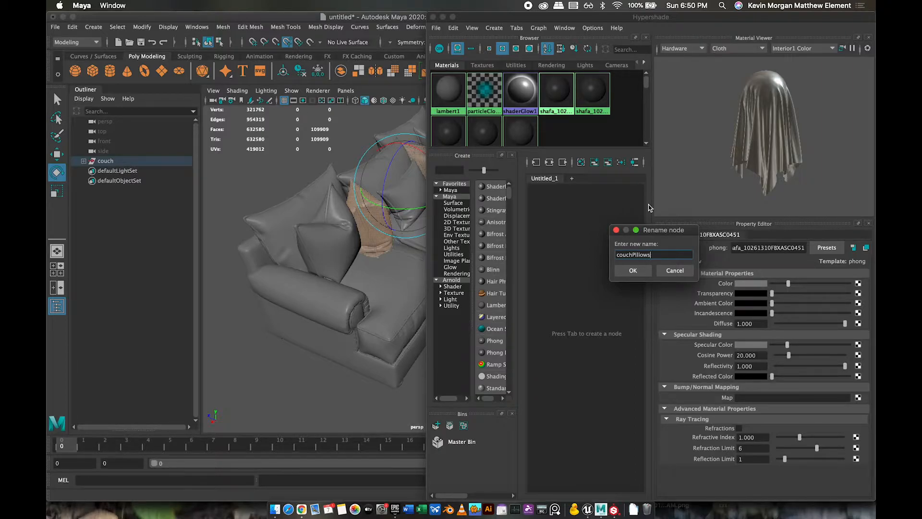
{"action": "key", "text": "Return"}
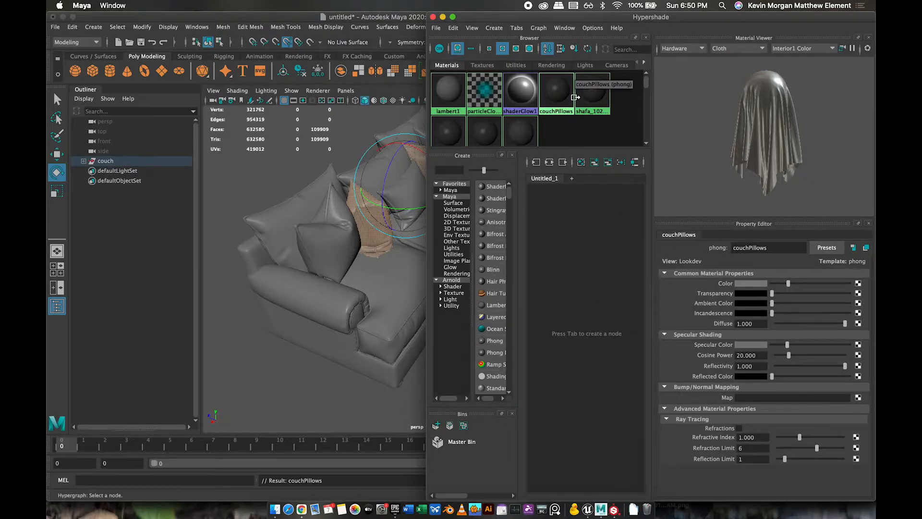
- Select the faces using the shafa_10261310FBXASC0452 material and rename that material to blanketPillow
{"action": "right_click_drag", "start_coordinate": [594, 101], "coordinate": [659, 95]}
{"action": "left_click_drag", "start_coordinate": [519, 17], "coordinate": [572, 18]}
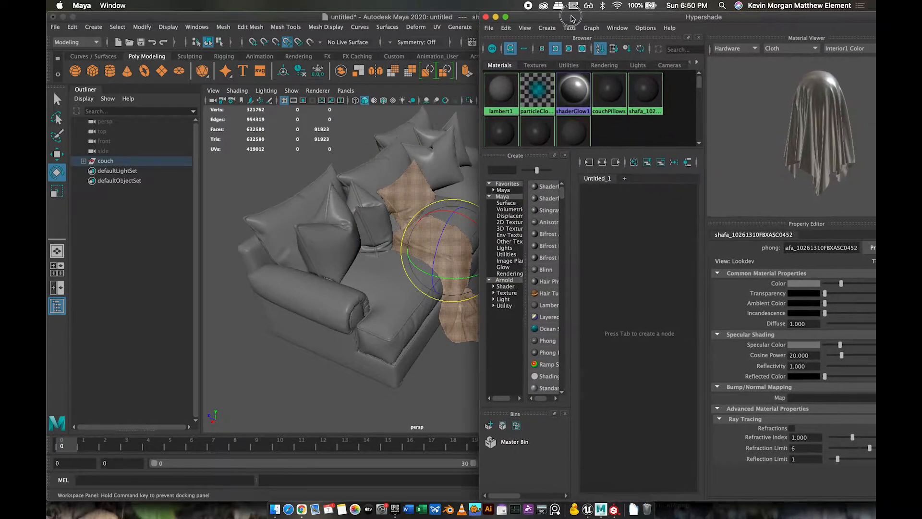
{"action": "double_click", "coordinate": [644, 99], "text": "ctrl"}
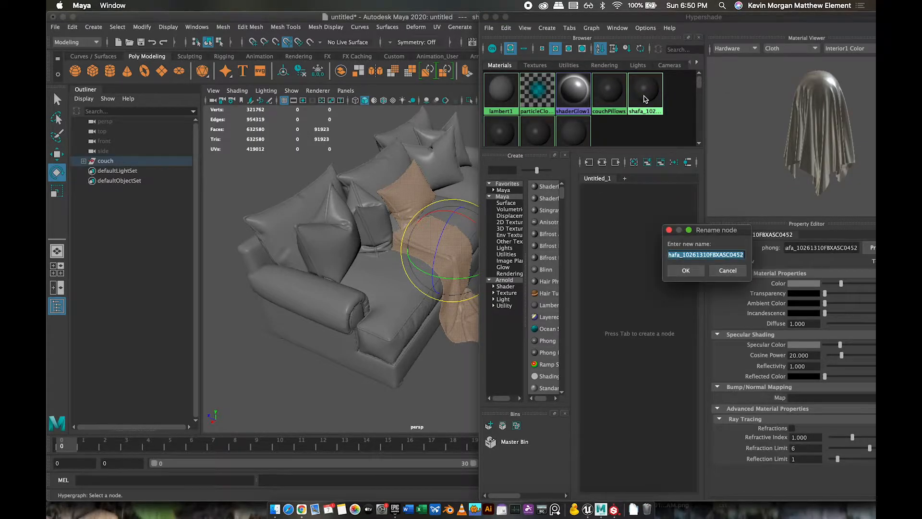
{"action": "type", "text": "blanket"}
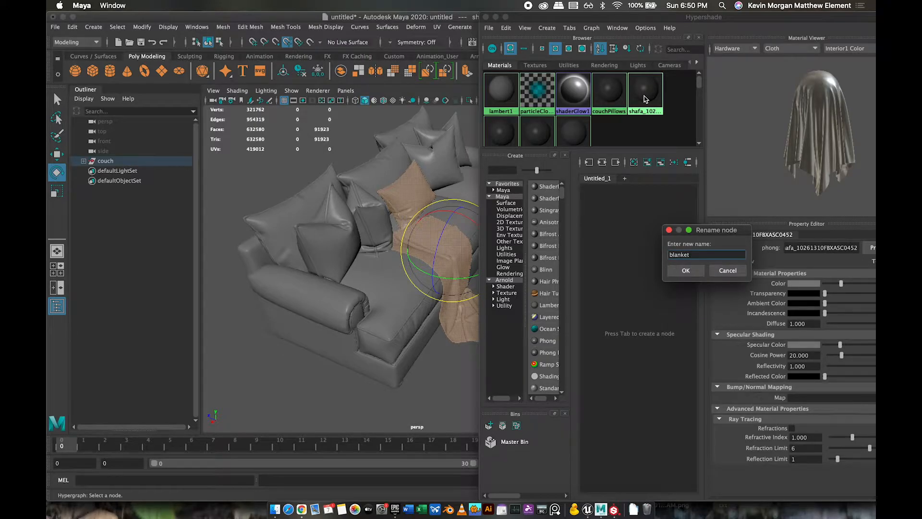
{"action": "type", "text": "Pillow"}
{"action": "key", "text": "Return"}
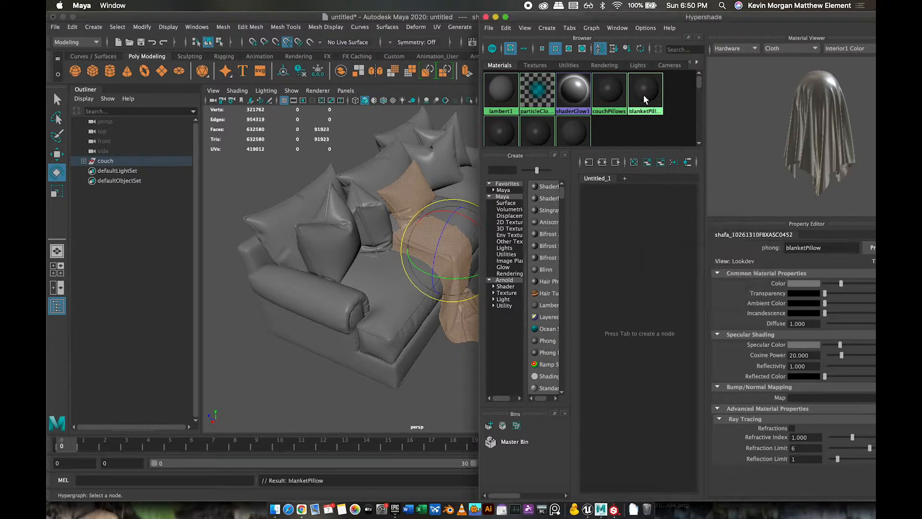
- Select the faces using the shafa_10261310FBXASC0453 material and rename that material to couchMain
{"action": "scroll", "coordinate": [532, 124], "scroll_direction": "down", "scroll_amount": 1}
{"action": "right_click_drag", "start_coordinate": [496, 107], "coordinate": [549, 111]}
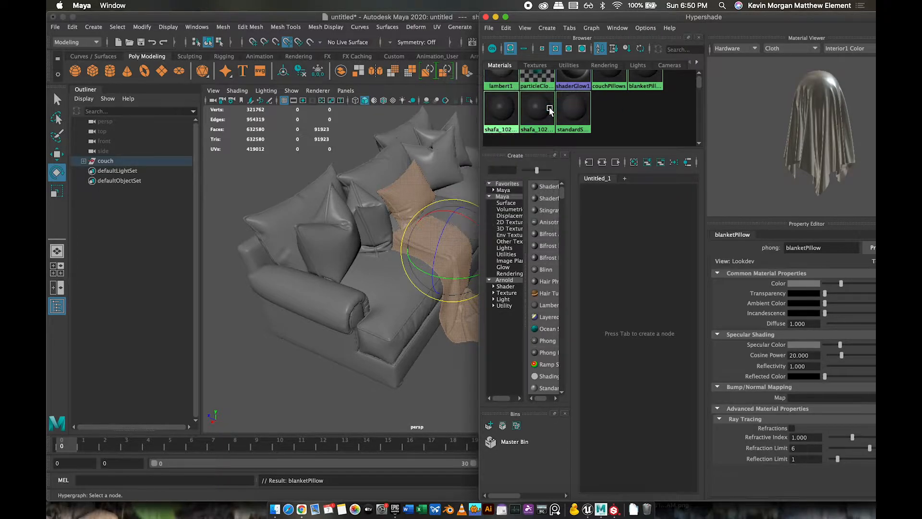
{"action": "double_click", "coordinate": [505, 115]}
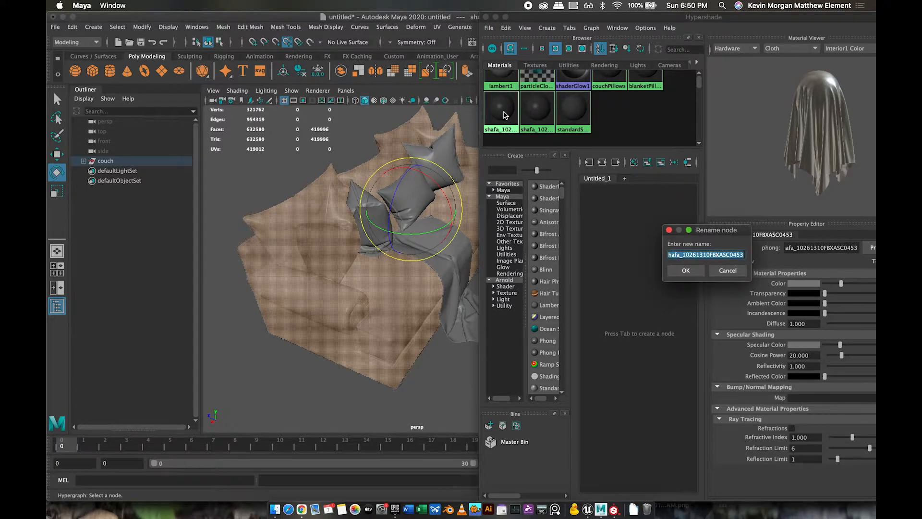
{"action": "type", "text": "couchMain"}
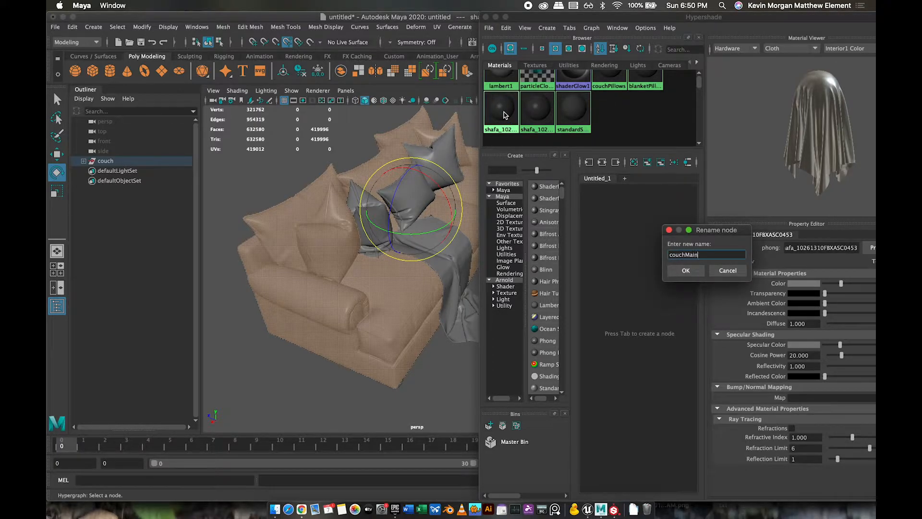
{"action": "key", "text": "Return"}
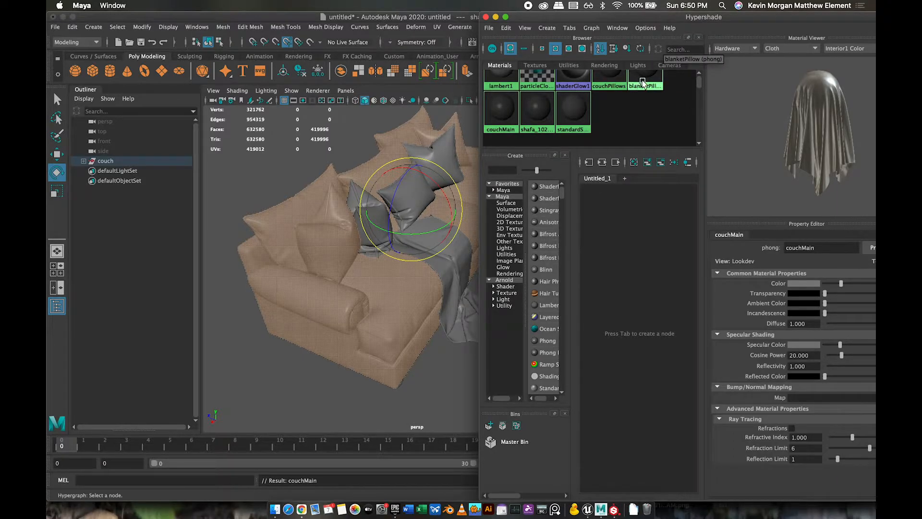
- Rename the blanketPillow material to couchBlanketPillow
{"action": "scroll", "coordinate": [643, 83], "scroll_direction": "up", "scroll_amount": 2}
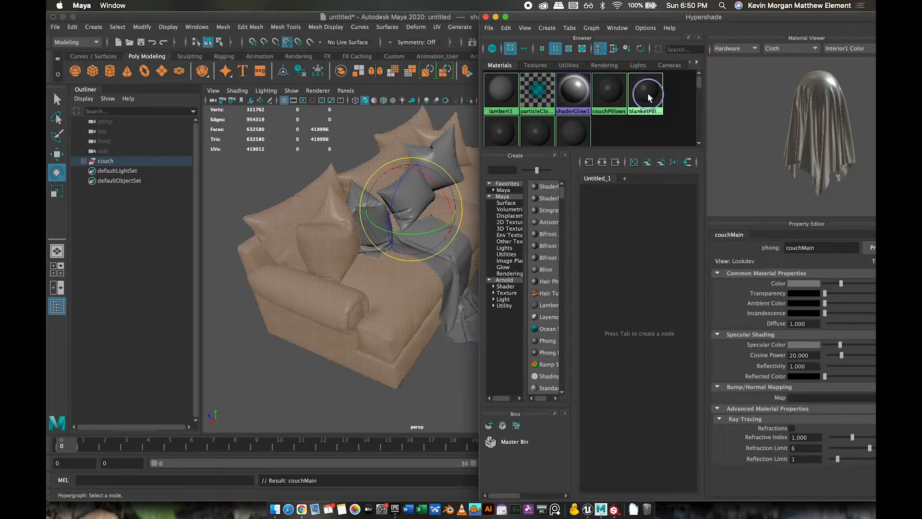
{"action": "double_click", "coordinate": [648, 97], "text": "ctrl"}
{"action": "left_click", "coordinate": [675, 255]}
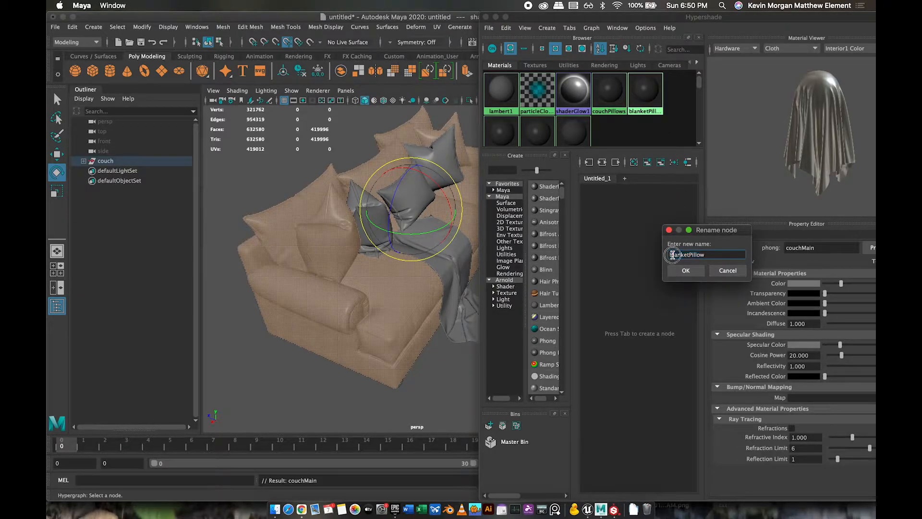
{"action": "key", "text": "BackSpace"}
{"action": "type", "text": "couch"}
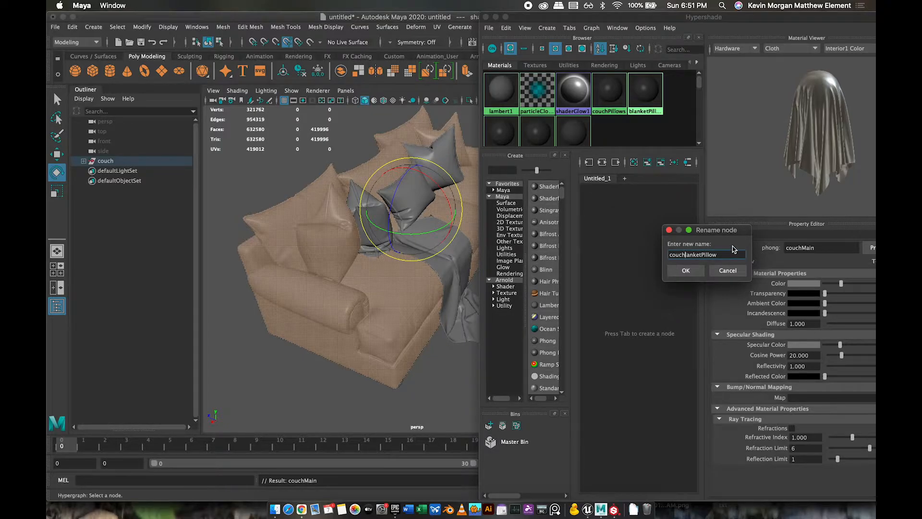
{"action": "type", "text": "B"}
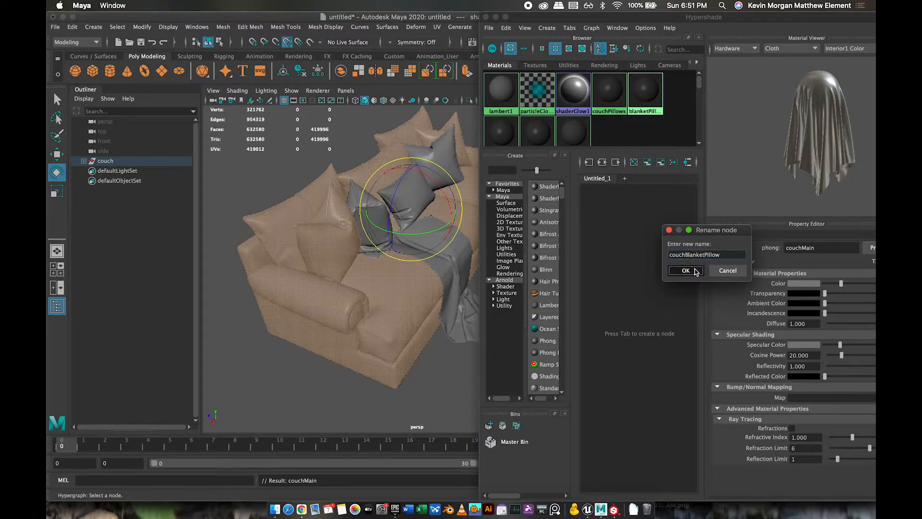
{"action": "left_click", "coordinate": [685, 271]}
- Select the faces using the shafa_10261310FBXASC0454 material, rename that material to couchFeet, and close Hypershade
{"action": "scroll", "coordinate": [632, 143], "scroll_direction": "down", "scroll_amount": 1}
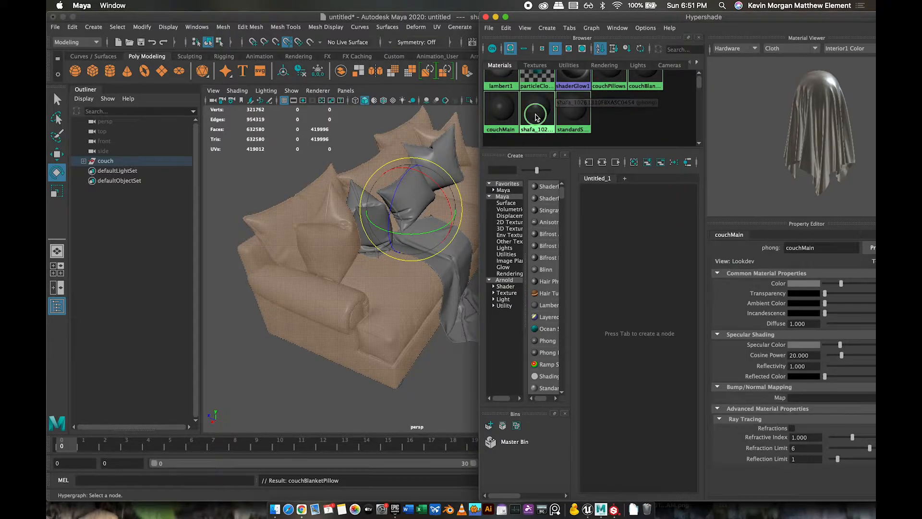
{"action": "right_click", "coordinate": [535, 115]}
{"action": "left_click", "coordinate": [583, 116]}
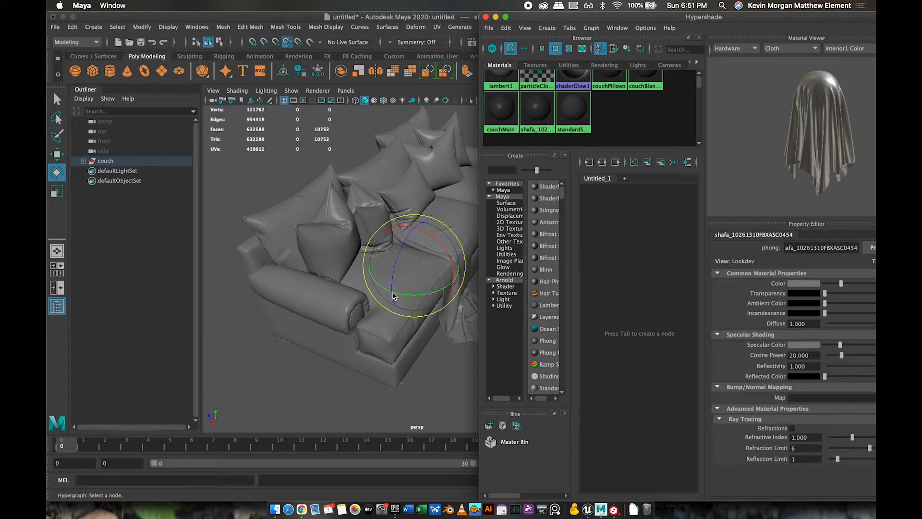
{"action": "left_click_drag", "start_coordinate": [391, 290], "coordinate": [378, 270], "text": "alt"}
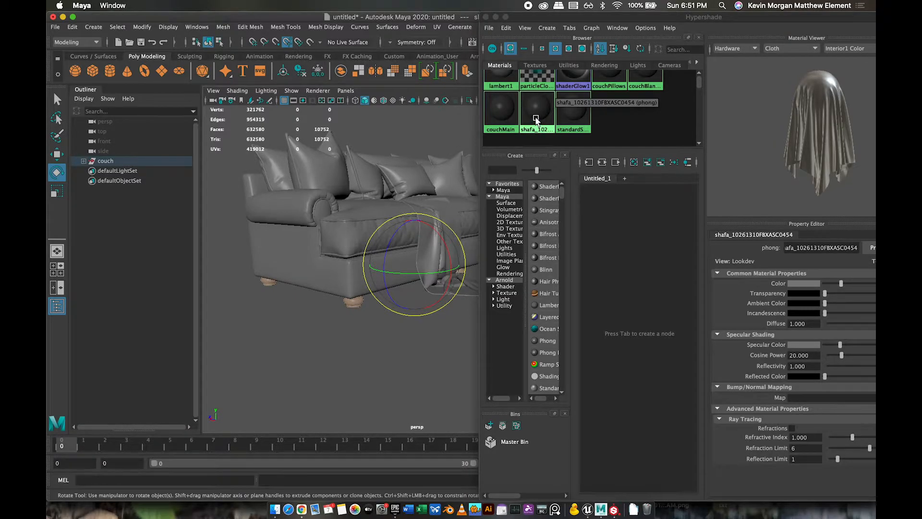
{"action": "double_click", "coordinate": [535, 116], "text": "ctrl"}
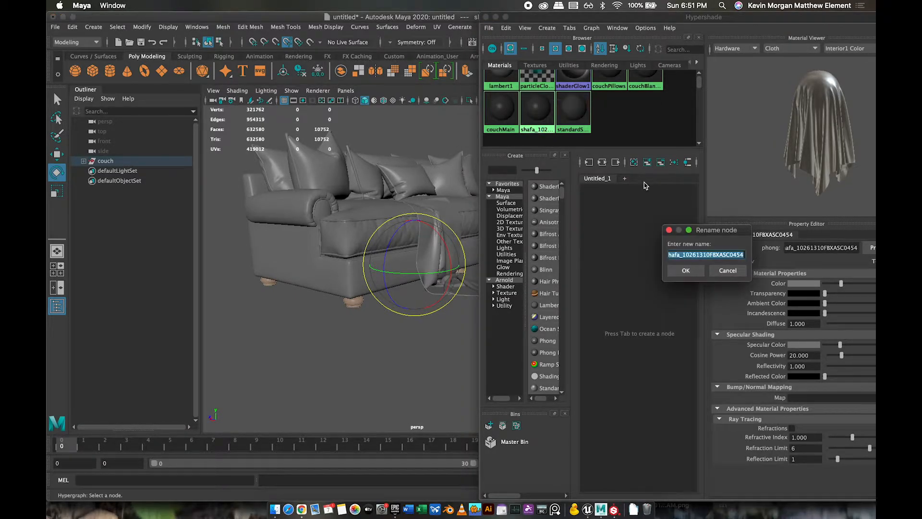
{"action": "type", "text": "couchFeet"}
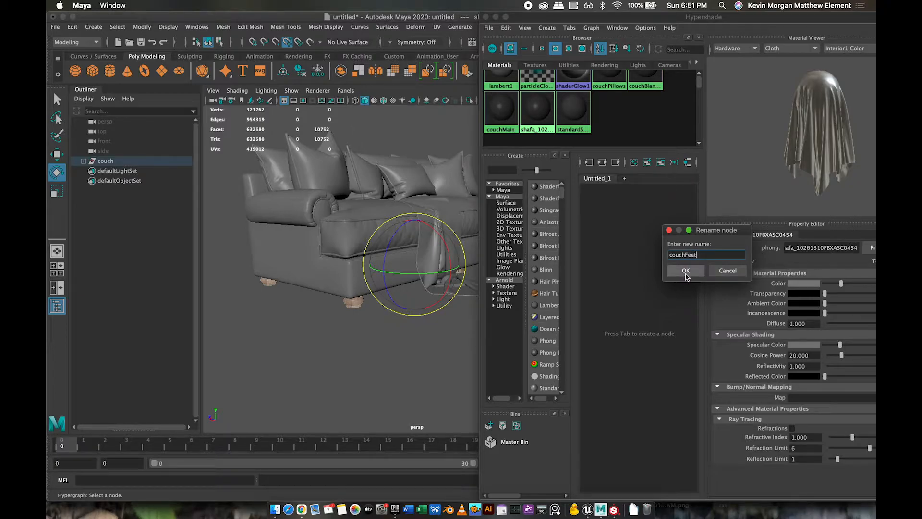
{"action": "left_click", "coordinate": [685, 270]}
{"action": "left_click", "coordinate": [486, 17]}
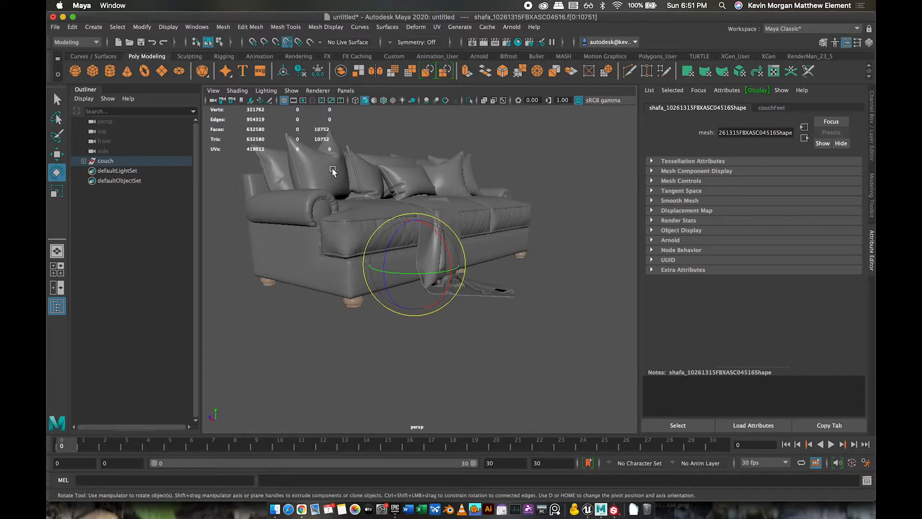
- Export the selected couch as FBX to the couchProject folder in 2021_3dStudio, replacing the existing couch.fbx
{"action": "left_click", "coordinate": [98, 161]}
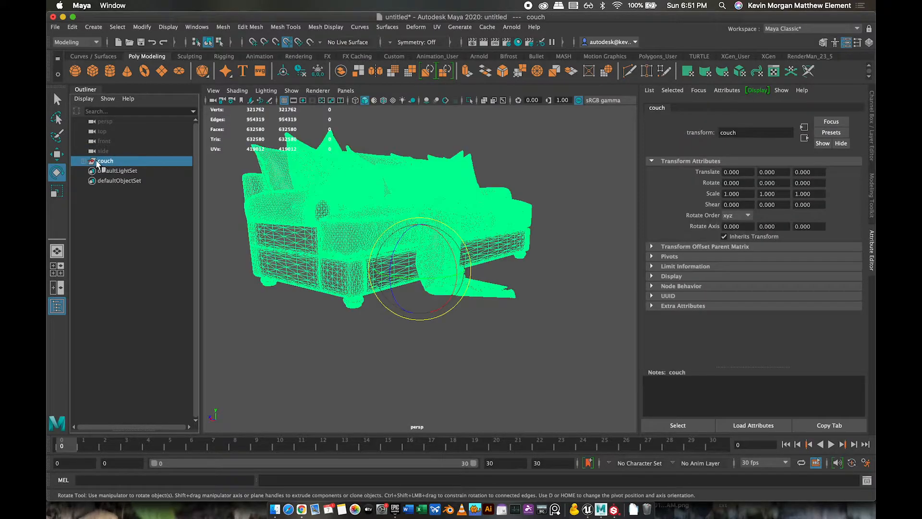
{"action": "left_click", "coordinate": [55, 27]}
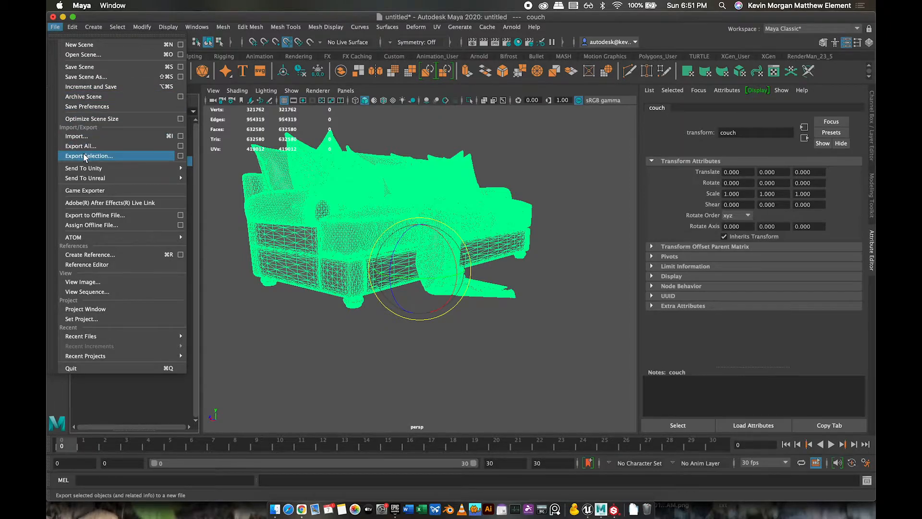
{"action": "left_click", "coordinate": [115, 156]}
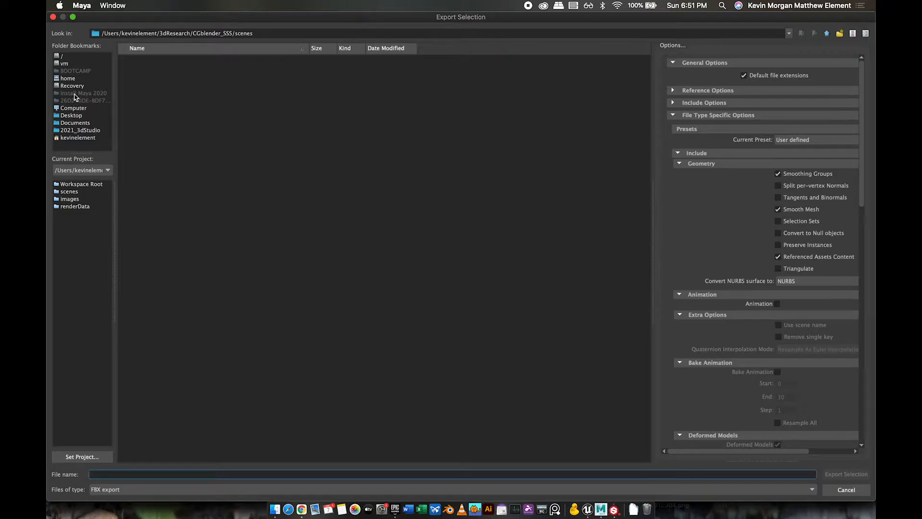
{"action": "left_click", "coordinate": [77, 130]}
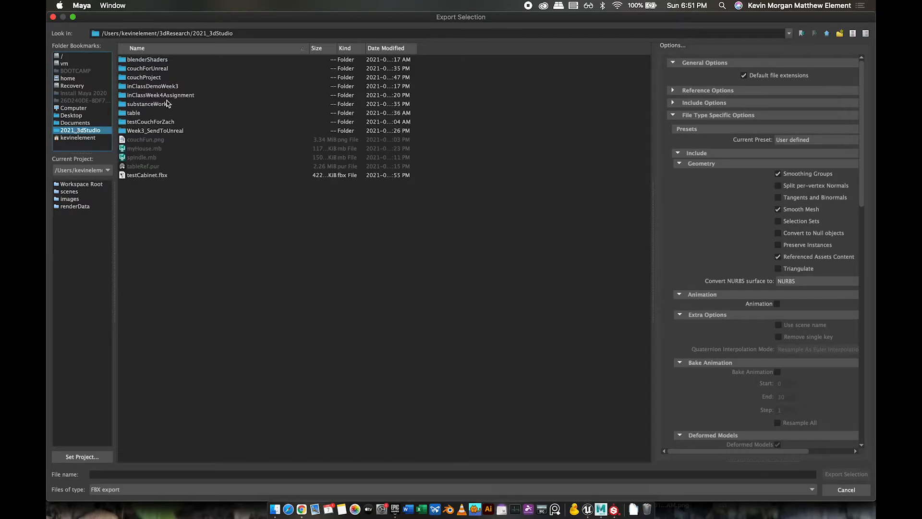
{"action": "left_click", "coordinate": [144, 78]}
{"action": "double_click", "coordinate": [147, 80]}
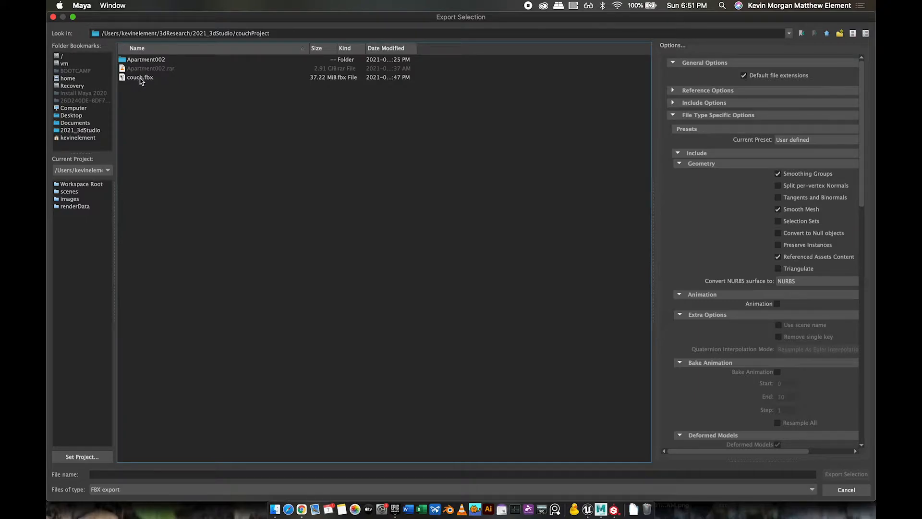
{"action": "left_click", "coordinate": [141, 79]}
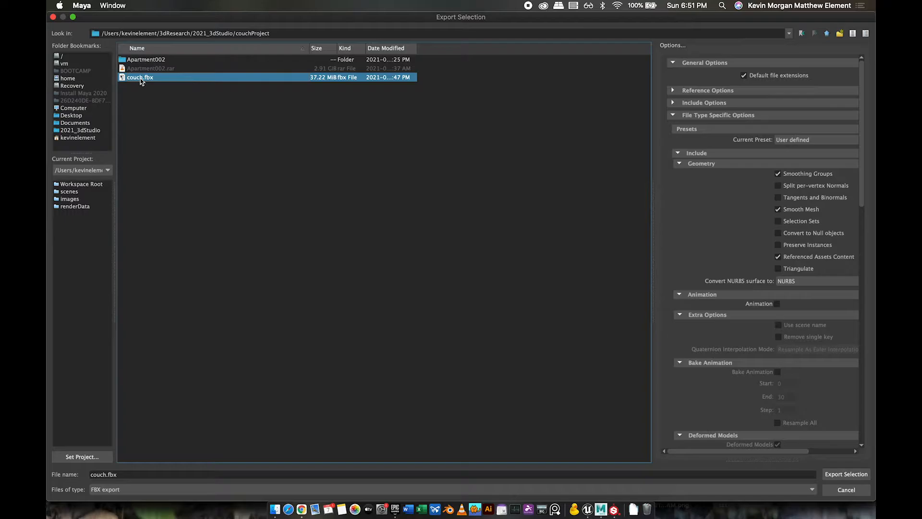
{"action": "double_click", "coordinate": [141, 80]}
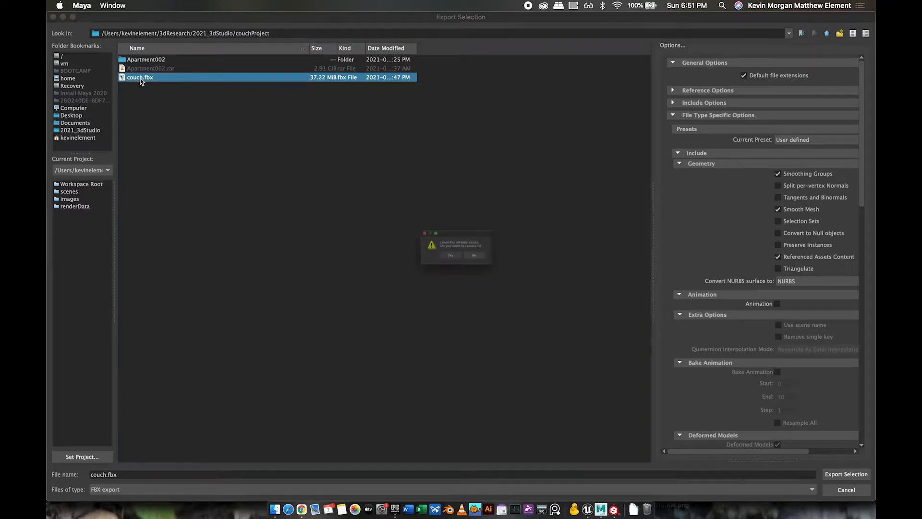
{"action": "left_click", "coordinate": [452, 261]}
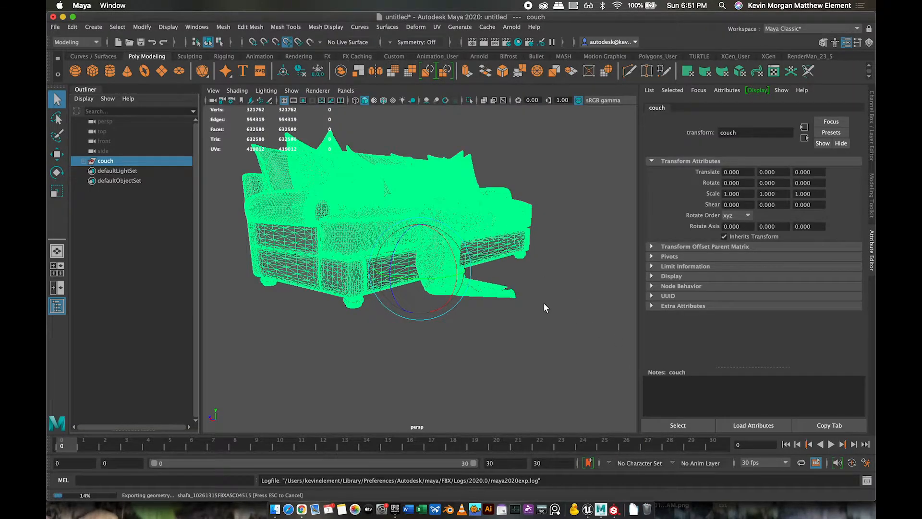
- Switch to Substance Painter and start a new project with a document resolution of 1024
{"action": "key", "text": "super+Tab"}
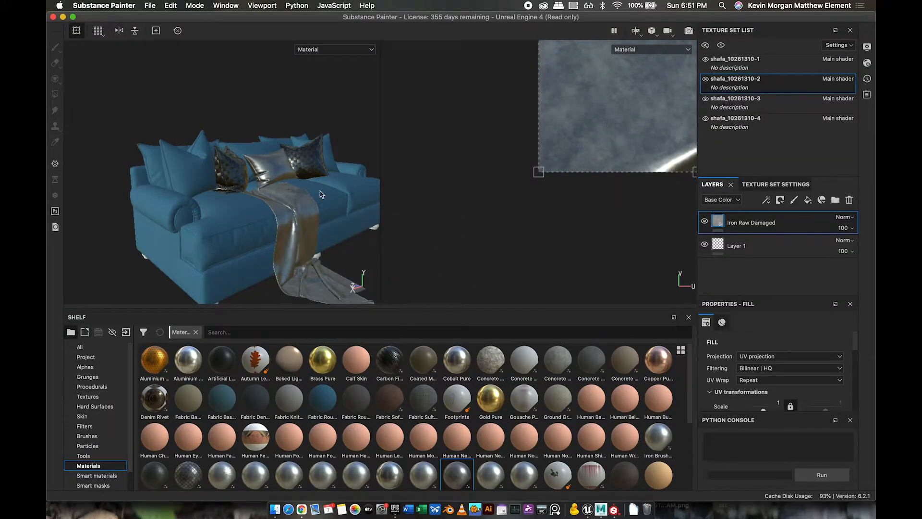
{"action": "left_click", "coordinate": [149, 7]}
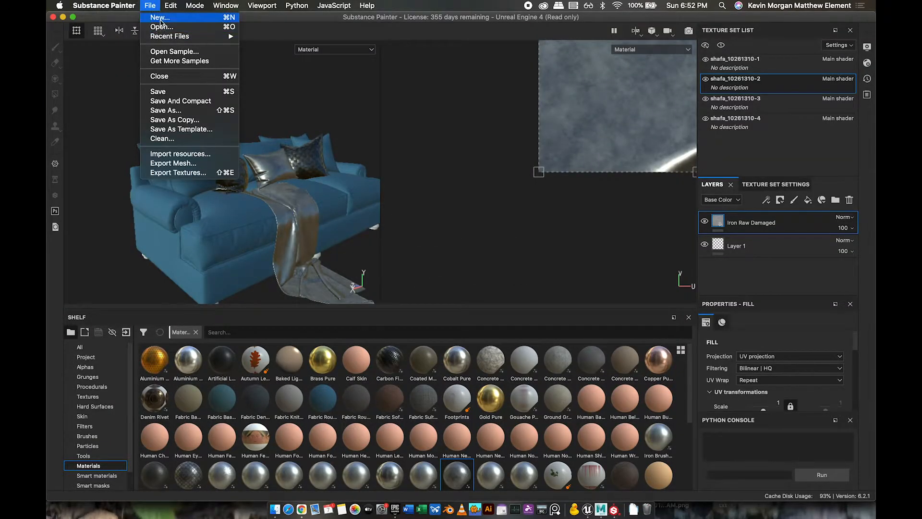
{"action": "left_click", "coordinate": [160, 19]}
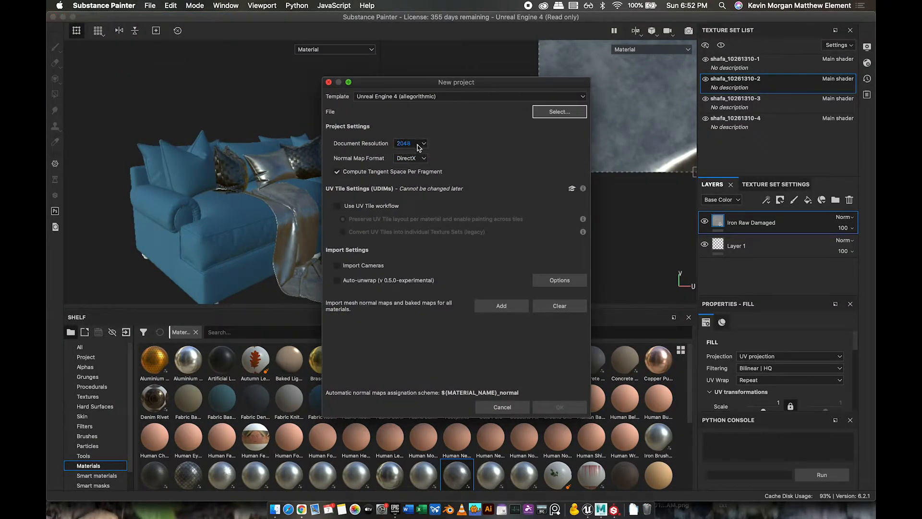
{"action": "left_click", "coordinate": [422, 144]}
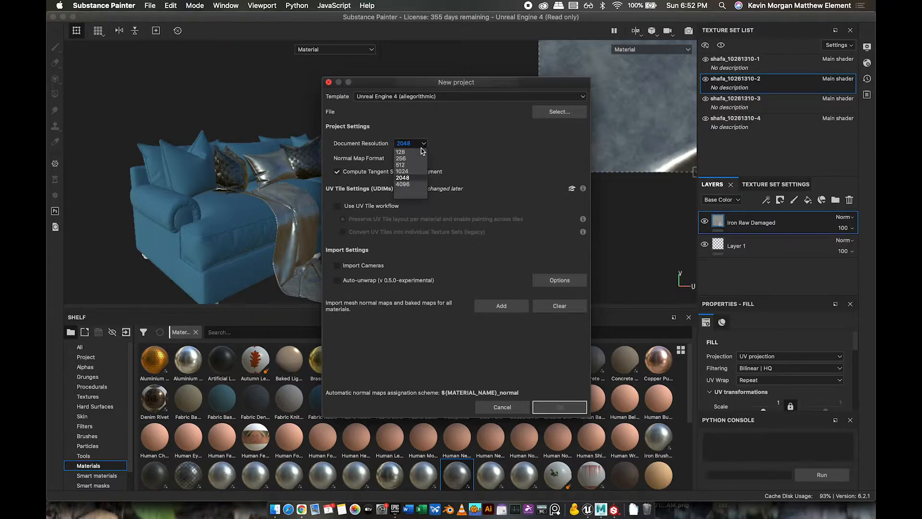
{"action": "left_click", "coordinate": [420, 172]}
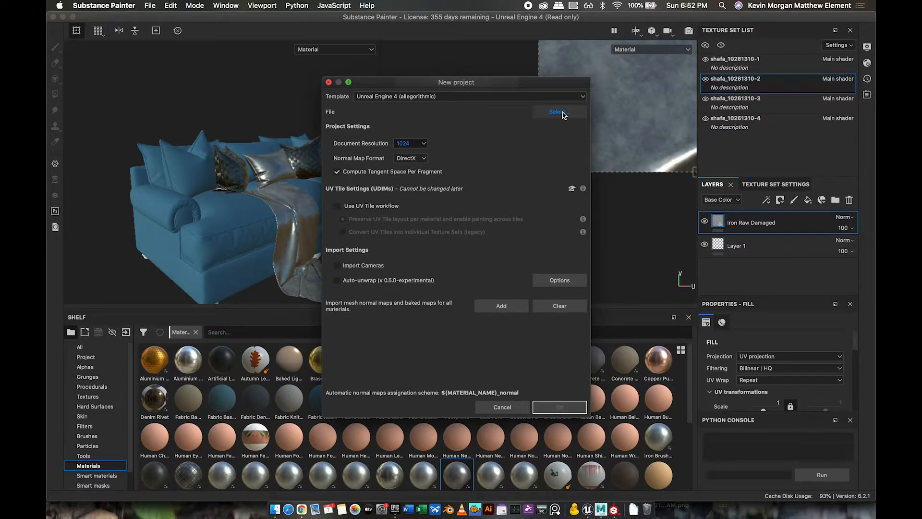
- Choose couch.fbx from the couchProject folder as the mesh and create the project, discarding the previous project's changes
{"action": "left_click", "coordinate": [558, 112]}
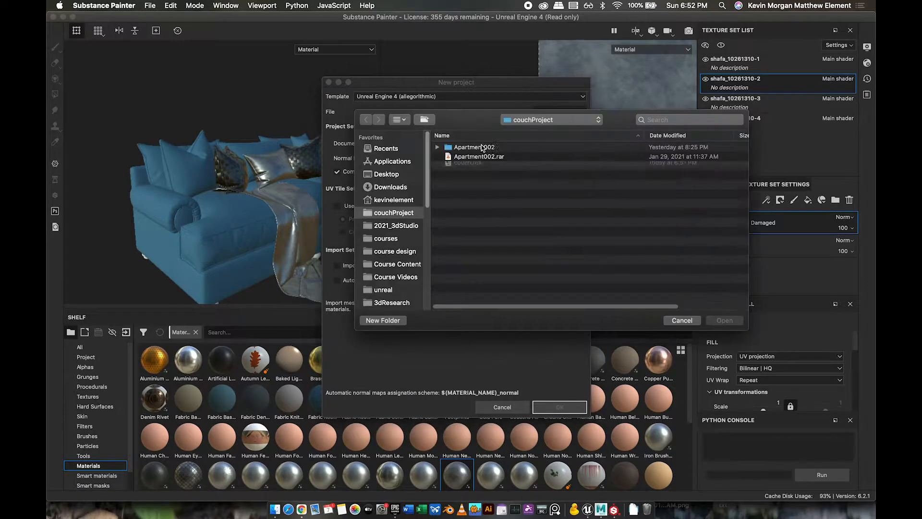
{"action": "left_click", "coordinate": [464, 168]}
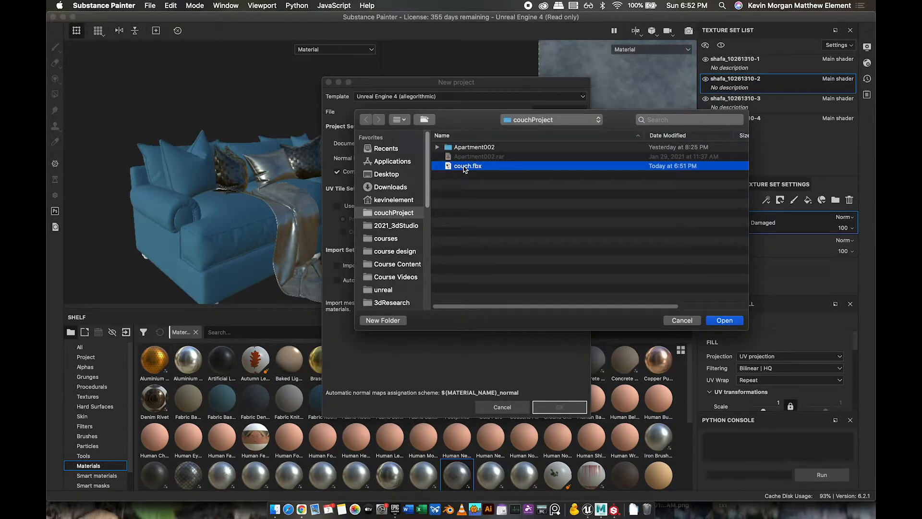
{"action": "left_click", "coordinate": [732, 321]}
{"action": "left_click", "coordinate": [560, 407]}
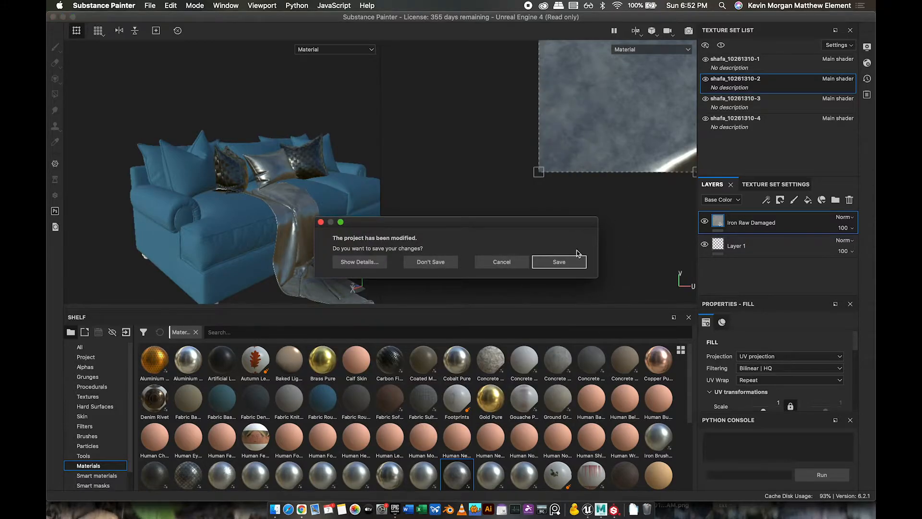
{"action": "left_click", "coordinate": [434, 262]}
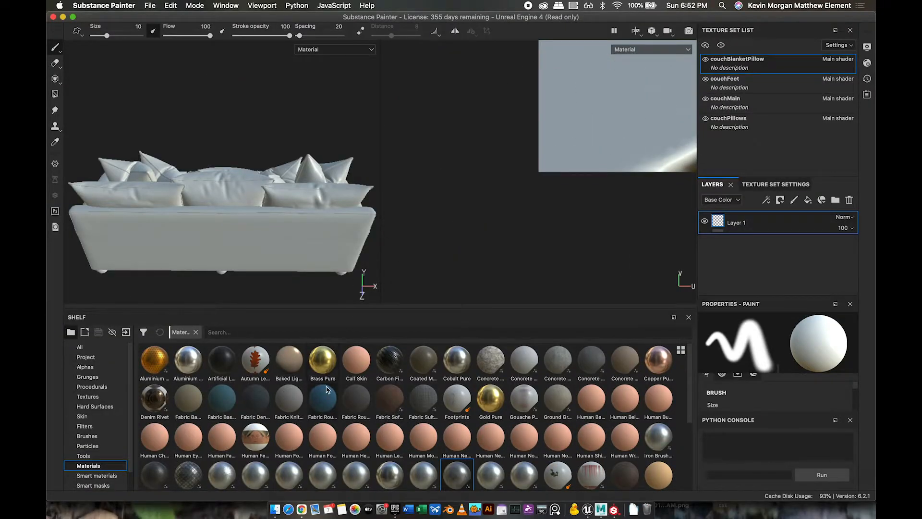
- Apply the blue Fabric Rough material to the couchMain part of the couch, viewed from the front
{"action": "mouse_move", "coordinate": [309, 193]}
{"action": "left_mouse_down", "text": "alt"}
{"action": "mouse_move", "coordinate": [302, 204]}
{"action": "mouse_move", "coordinate": [152, 169]}
{"action": "left_mouse_up", "text": "alt"}
{"action": "middle_click_drag", "start_coordinate": [315, 188], "coordinate": [147, 140], "text": "alt"}
{"action": "left_click_drag", "start_coordinate": [237, 141], "coordinate": [348, 166], "text": "alt"}
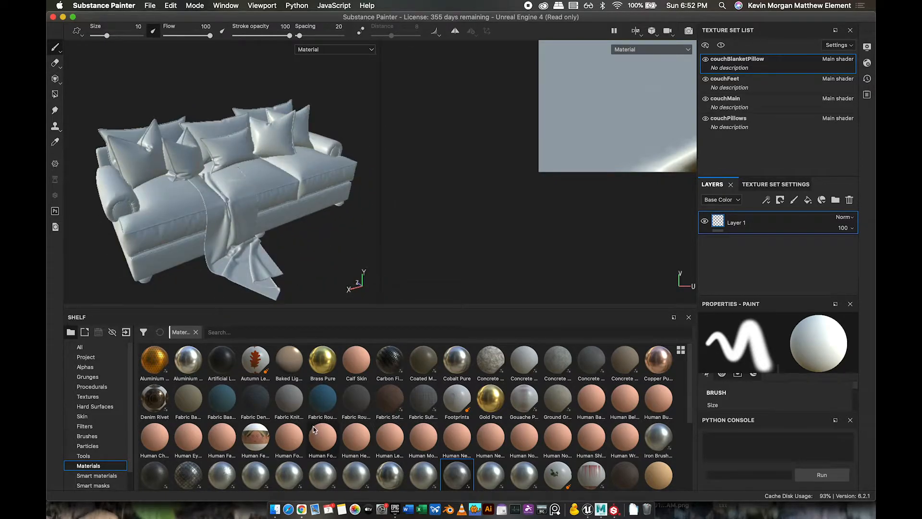
{"action": "left_click_drag", "start_coordinate": [322, 402], "coordinate": [158, 203]}
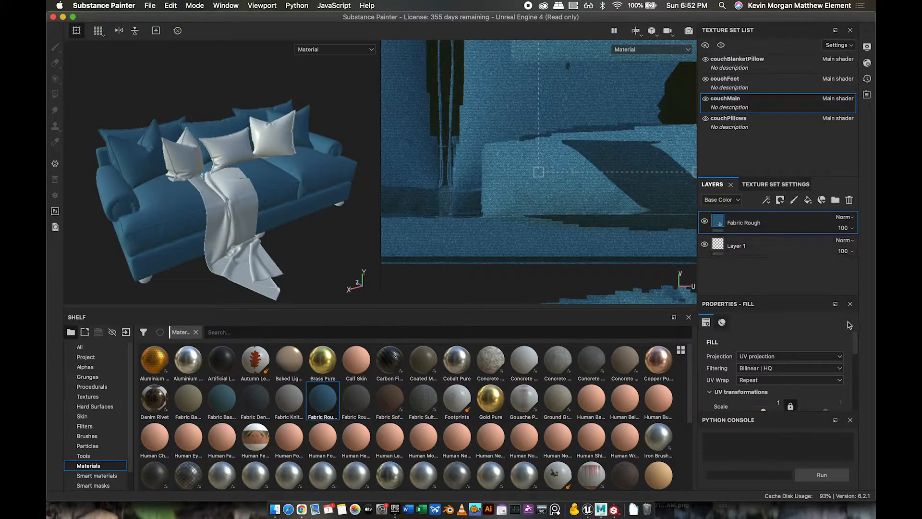
- Change the Fabric Rough layer's colour on couchMain to a warm grey with RGB 0.383, 0.363, 0.349
{"action": "left_click_drag", "start_coordinate": [857, 343], "coordinate": [856, 393]}
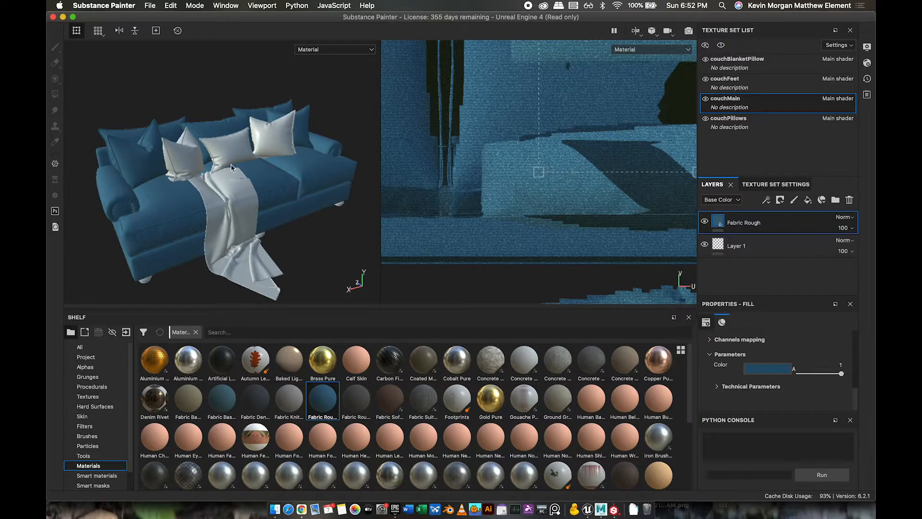
{"action": "left_click", "coordinate": [761, 372]}
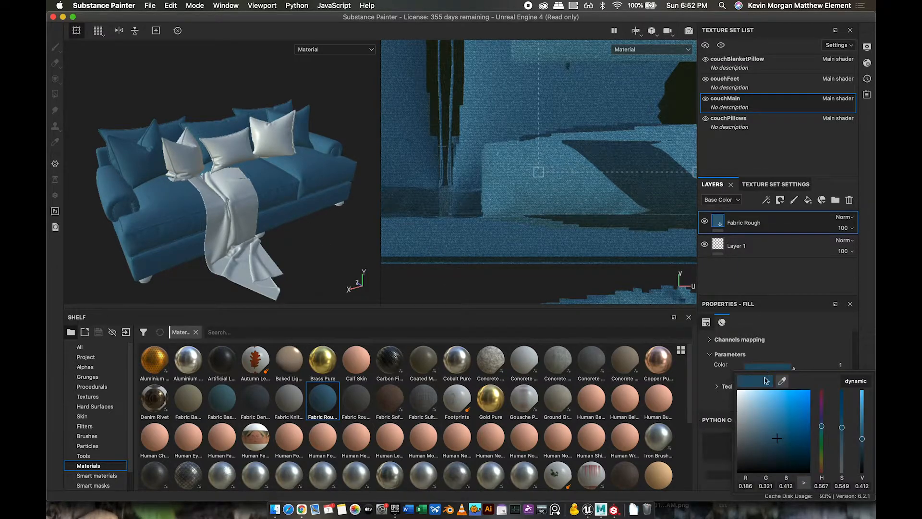
{"action": "left_click_drag", "start_coordinate": [821, 426], "coordinate": [744, 440]}
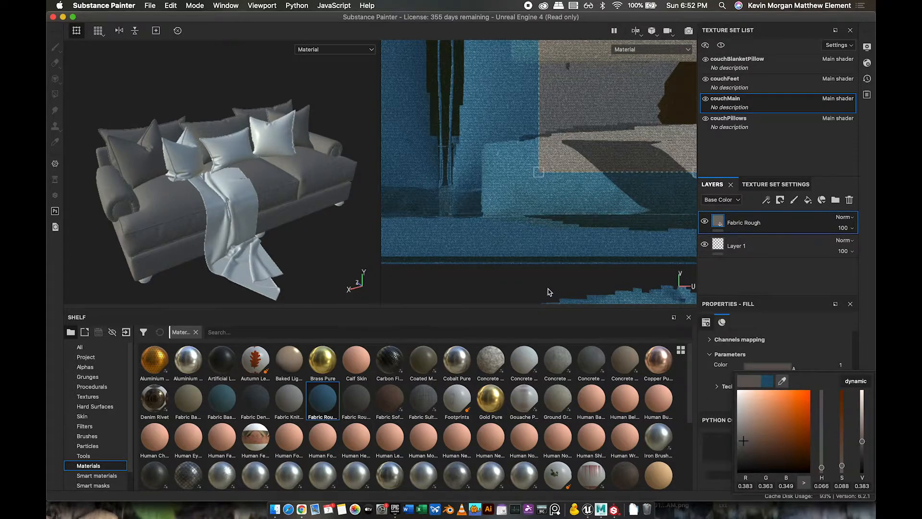
{"action": "left_click", "coordinate": [327, 261]}
- Apply the Plastic Cables Braided material to couchBlanketPillow and the Fabric Denim Base material to couchPillows
{"action": "scroll", "coordinate": [436, 411], "scroll_direction": "down", "scroll_amount": 5}
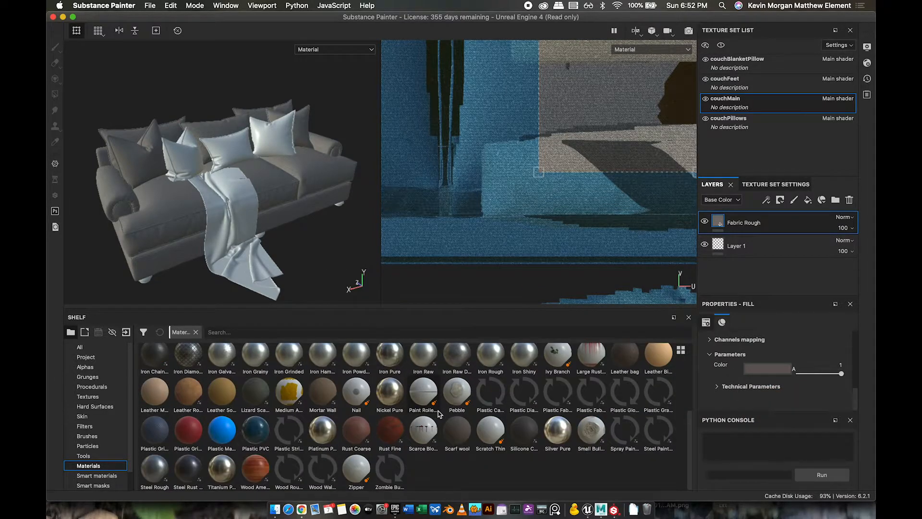
{"action": "left_click_drag", "start_coordinate": [491, 396], "coordinate": [242, 205]}
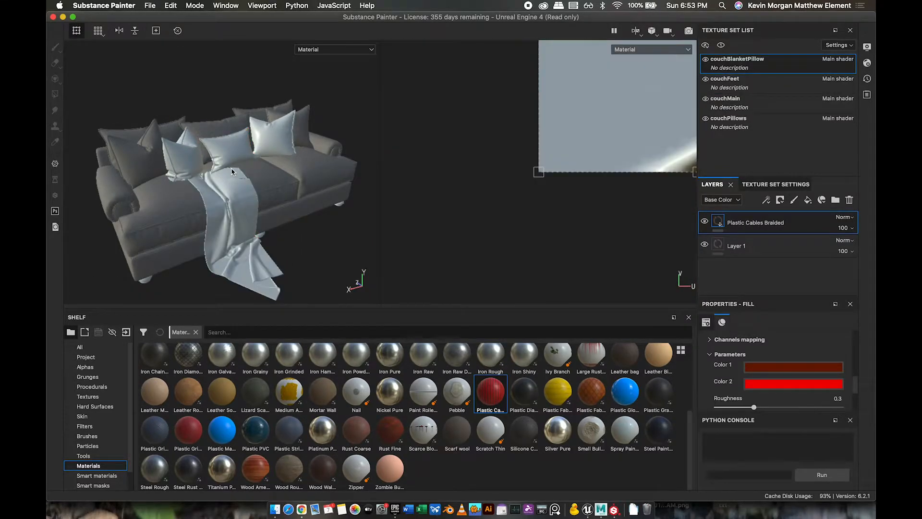
{"action": "scroll", "coordinate": [402, 392], "scroll_direction": "up", "scroll_amount": 3}
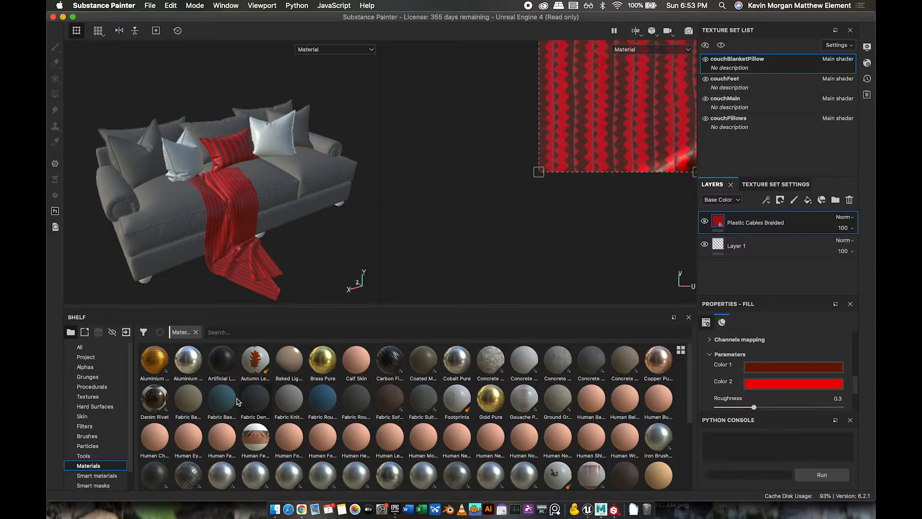
{"action": "left_click_drag", "start_coordinate": [255, 400], "coordinate": [179, 169]}
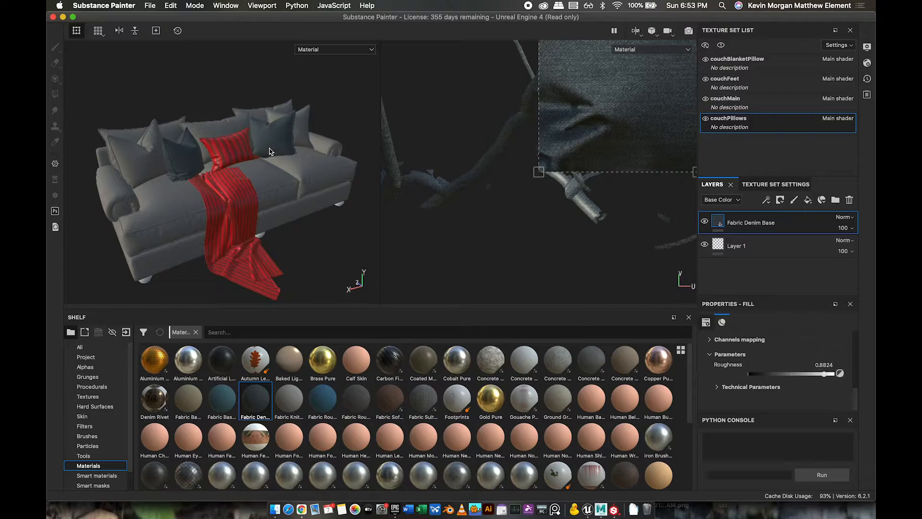
- Apply the Wood American Cherry material to the couch's feet
{"action": "scroll", "coordinate": [231, 403], "scroll_direction": "down", "scroll_amount": 3}
{"action": "left_click_drag", "start_coordinate": [255, 473], "coordinate": [341, 206]}
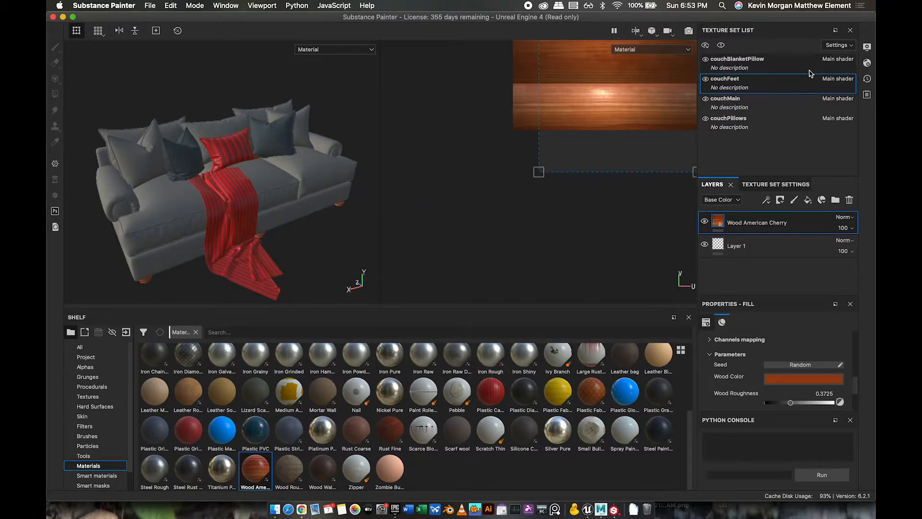
- Save the project as couchTexturing in the couchProject folder
{"action": "left_click", "coordinate": [150, 5]}
{"action": "left_click", "coordinate": [181, 110]}
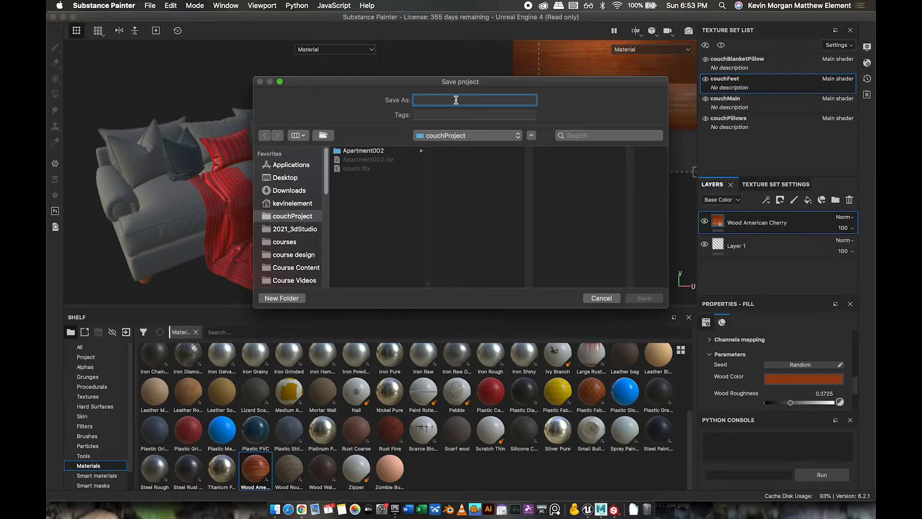
{"action": "type", "text": "couchTexturing"}
{"action": "key", "text": "Return"}
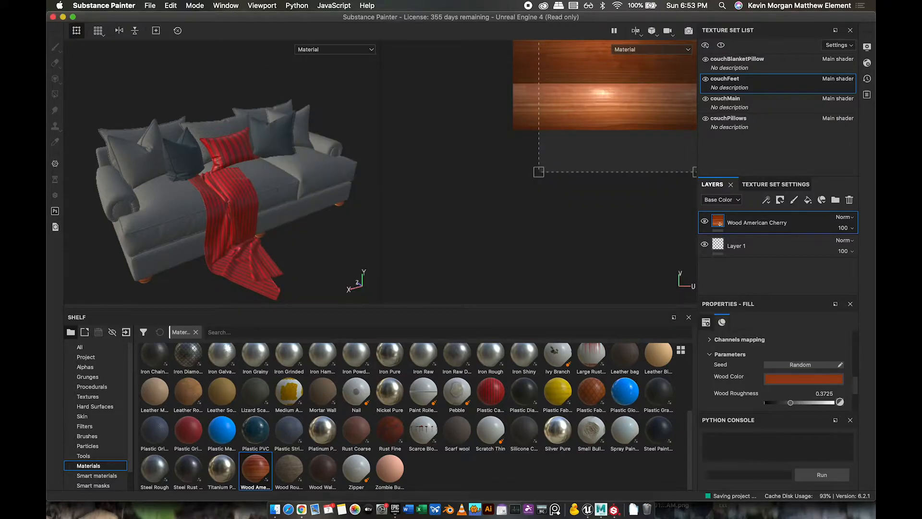
- Start a texture export and set its output directory to a new couchTextures folder inside couchProject
{"action": "left_click", "coordinate": [149, 6]}
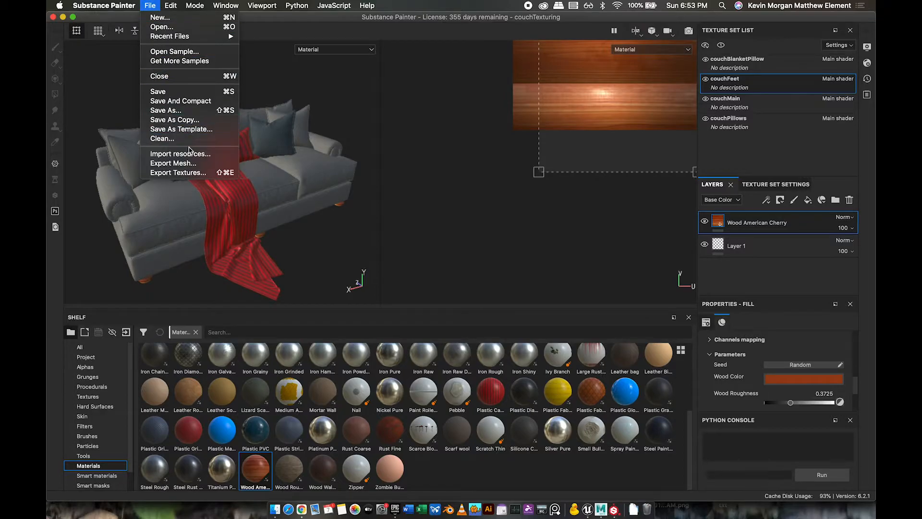
{"action": "left_click", "coordinate": [177, 172]}
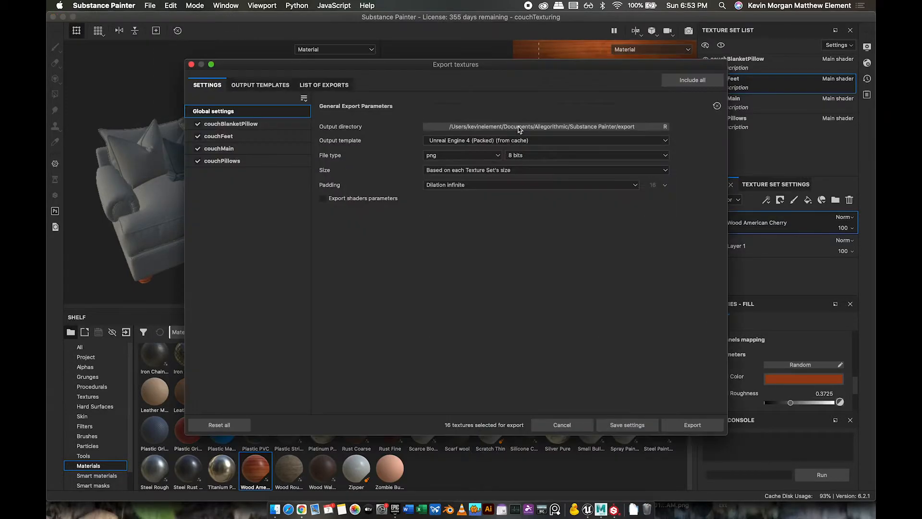
{"action": "left_click", "coordinate": [568, 127]}
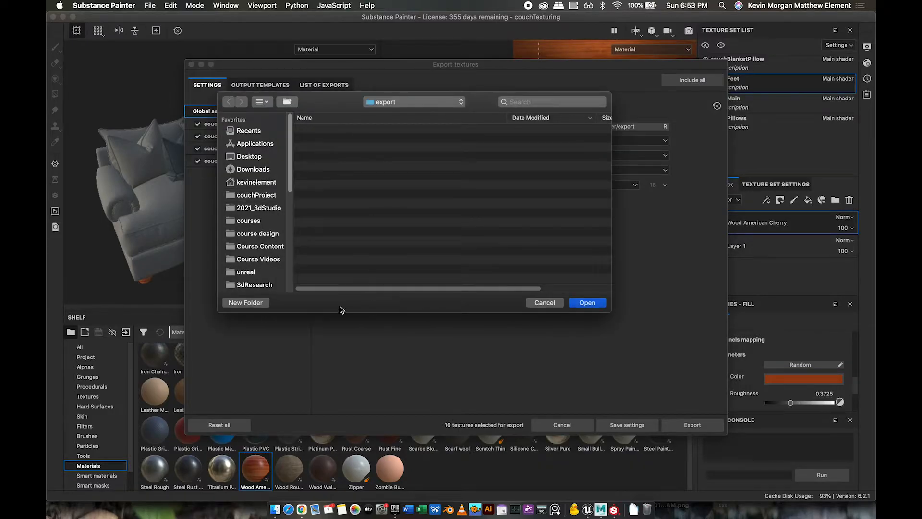
{"action": "left_click", "coordinate": [257, 194]}
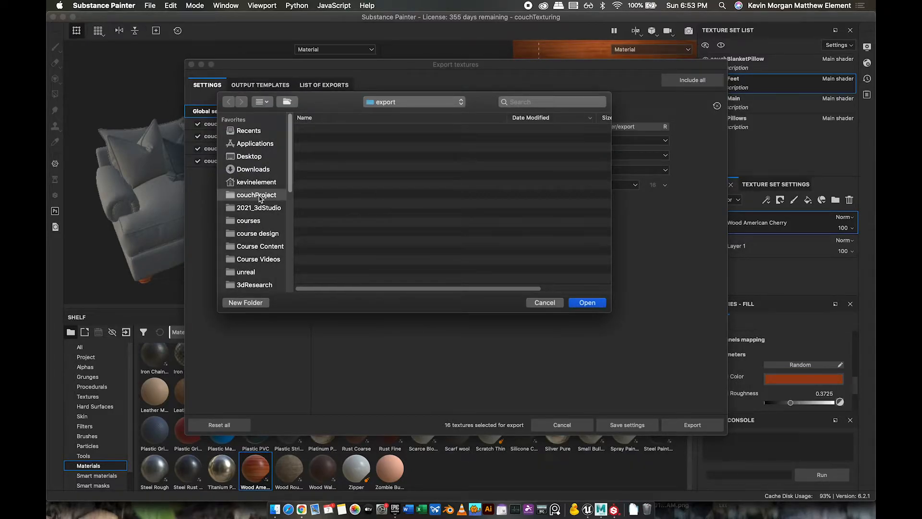
{"action": "left_click", "coordinate": [249, 302]}
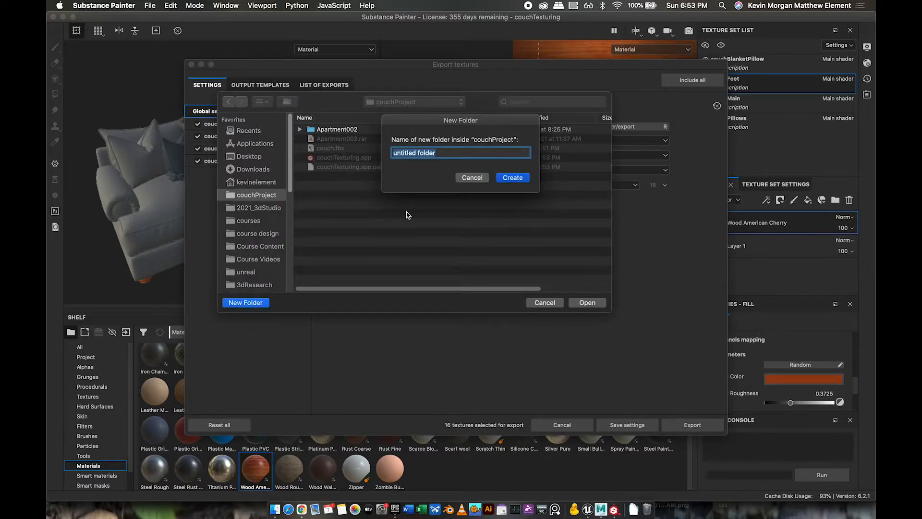
{"action": "type", "text": "couchTextures"}
{"action": "key", "text": "Return"}
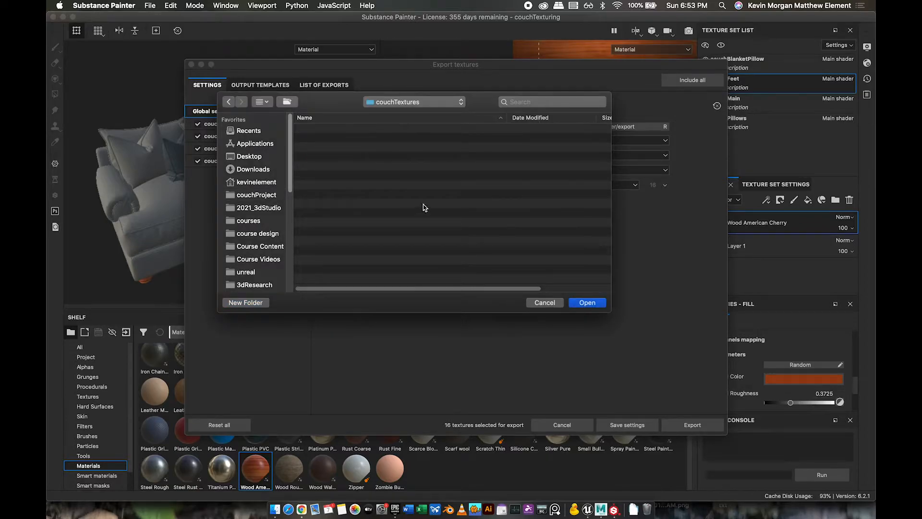
{"action": "left_click", "coordinate": [593, 302]}
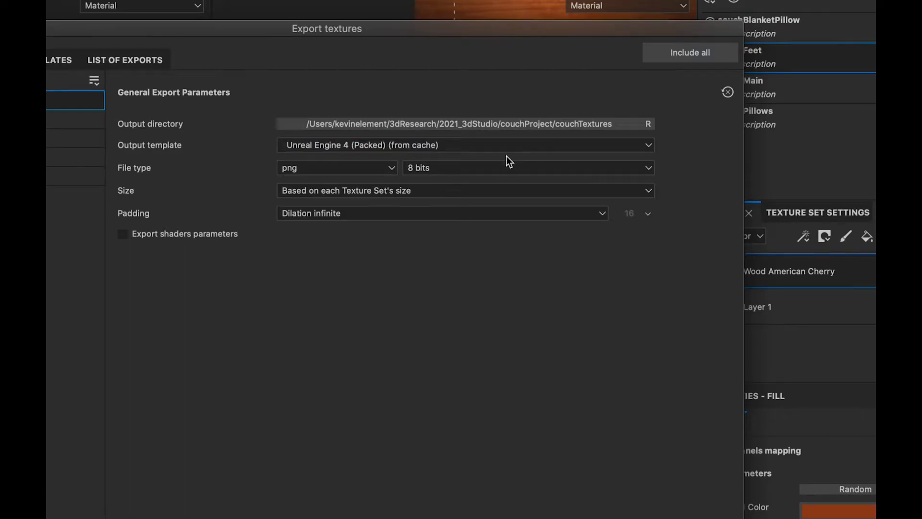
- Export all texture sets as 16-bit PNG files using the Unreal Engine 4 (Packed) (from cache) template, and close the export window
{"action": "left_click", "coordinate": [577, 140]}
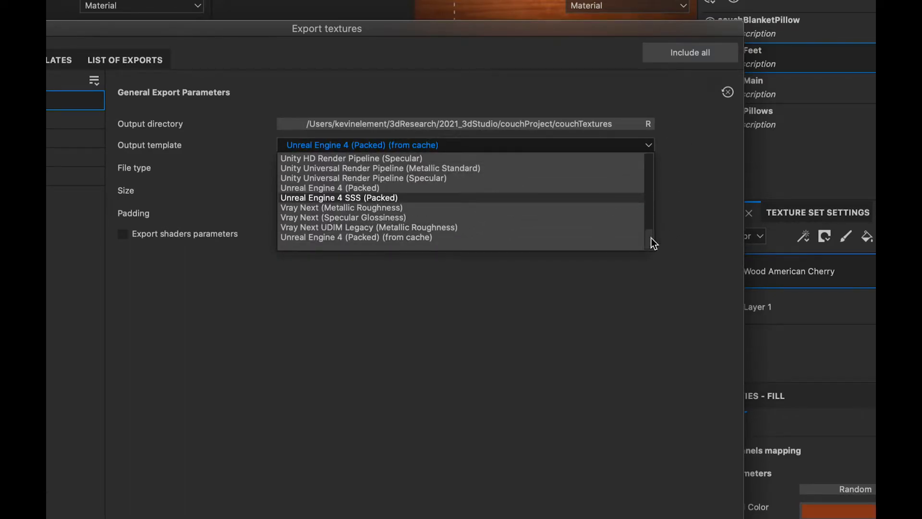
{"action": "left_click_drag", "start_coordinate": [646, 239], "coordinate": [653, 186]}
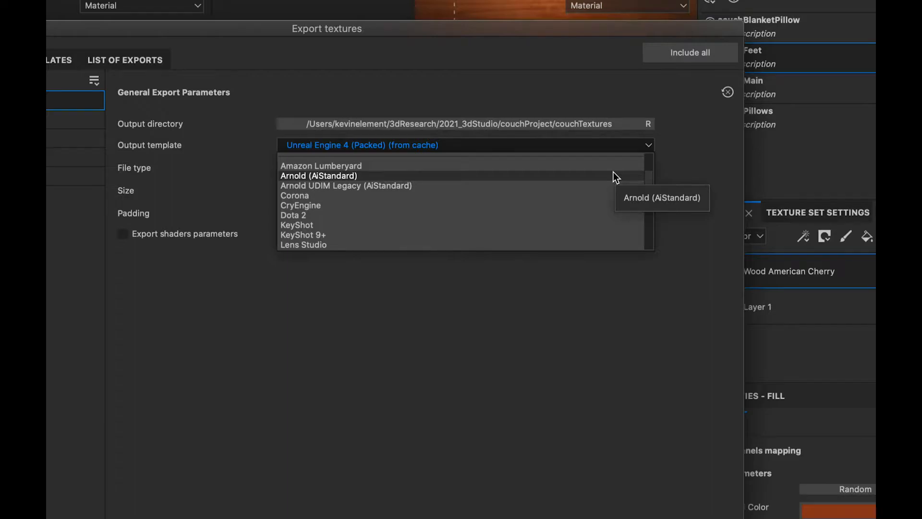
{"action": "left_click_drag", "start_coordinate": [652, 196], "coordinate": [650, 241]}
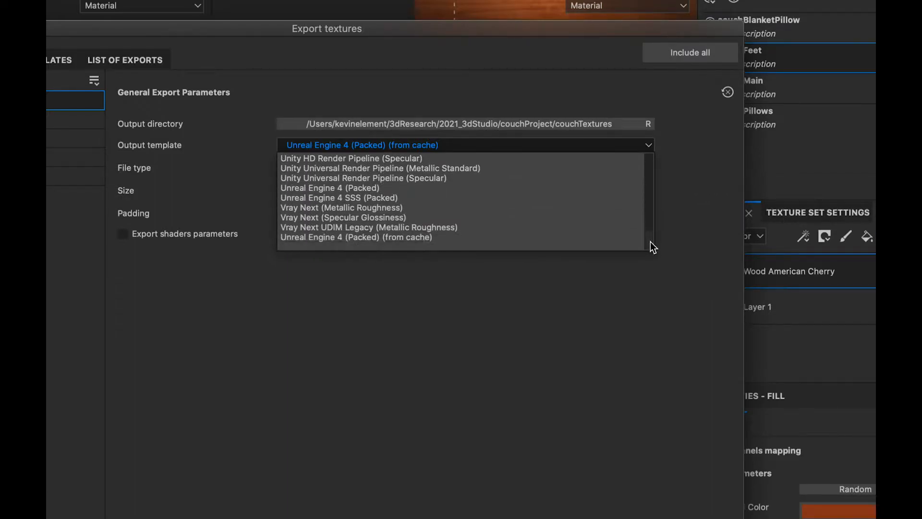
{"action": "left_click", "coordinate": [385, 236]}
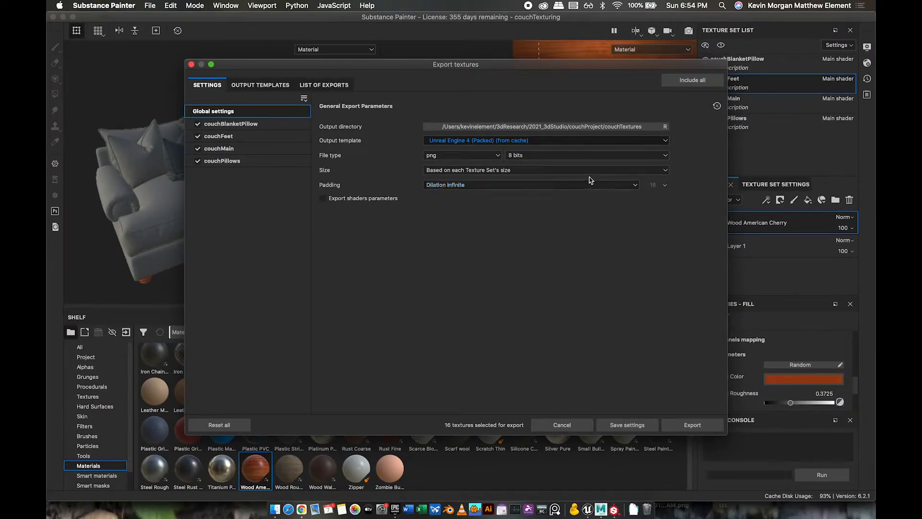
{"action": "left_click", "coordinate": [538, 174]}
{"action": "left_click", "coordinate": [553, 177]}
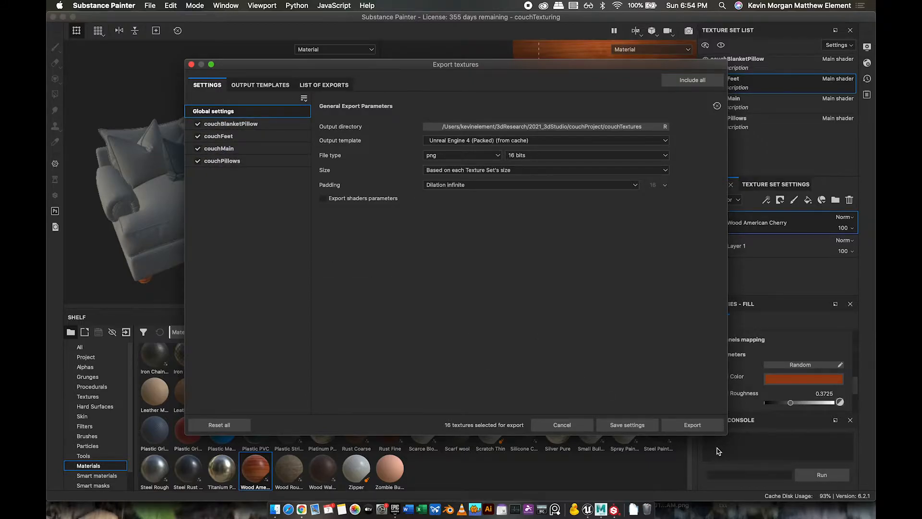
{"action": "left_click", "coordinate": [695, 426]}
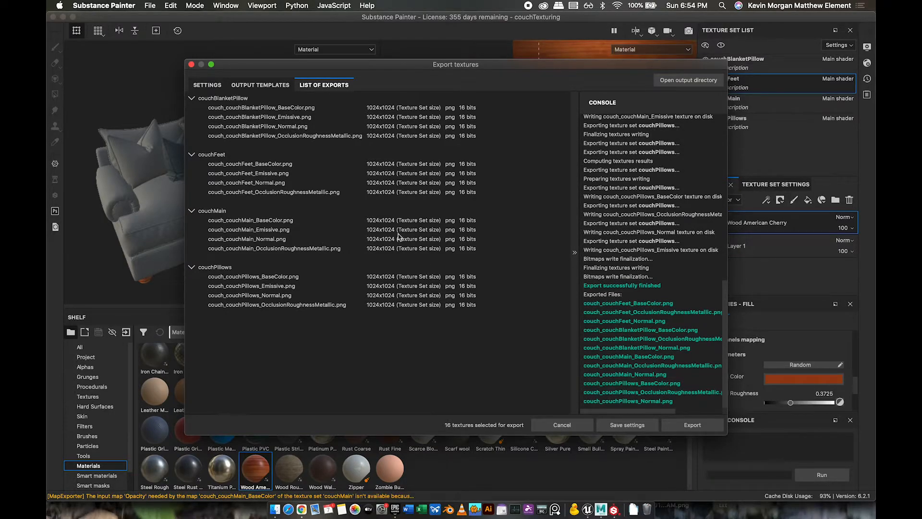
{"action": "left_click", "coordinate": [191, 65]}
- Save the couchTexturing project and quit Substance Painter
{"action": "left_click", "coordinate": [150, 5]}
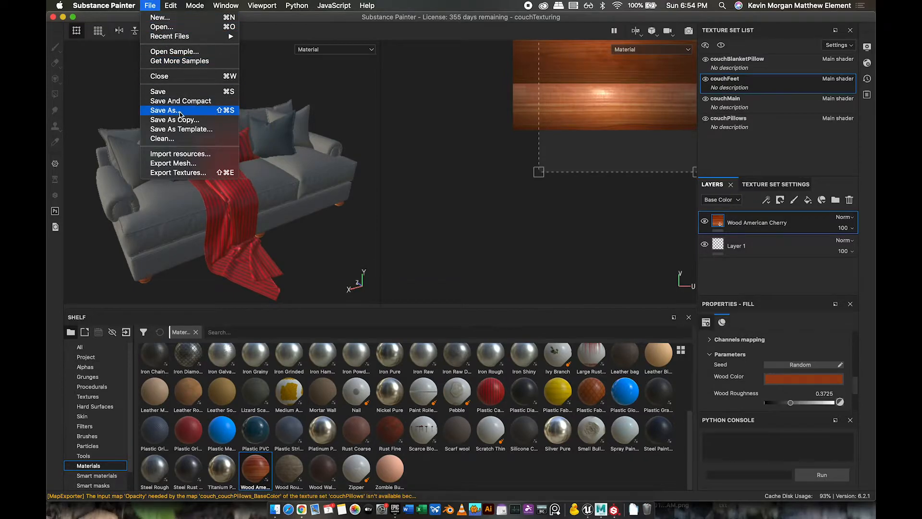
{"action": "left_click", "coordinate": [178, 93]}
{"action": "left_click", "coordinate": [104, 6]}
{"action": "left_click", "coordinate": [170, 97]}
- Switch to Finder, expand the couchTextures folder and preview the OcclusionRoughnessMetallic map exported for couchPillows
{"action": "key", "text": "super+Tab"}
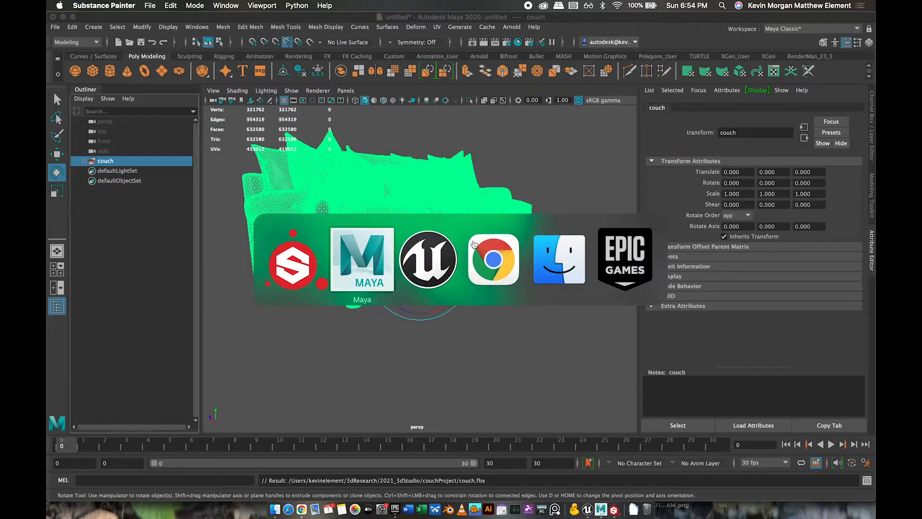
{"action": "key", "text": "super+Tab"}
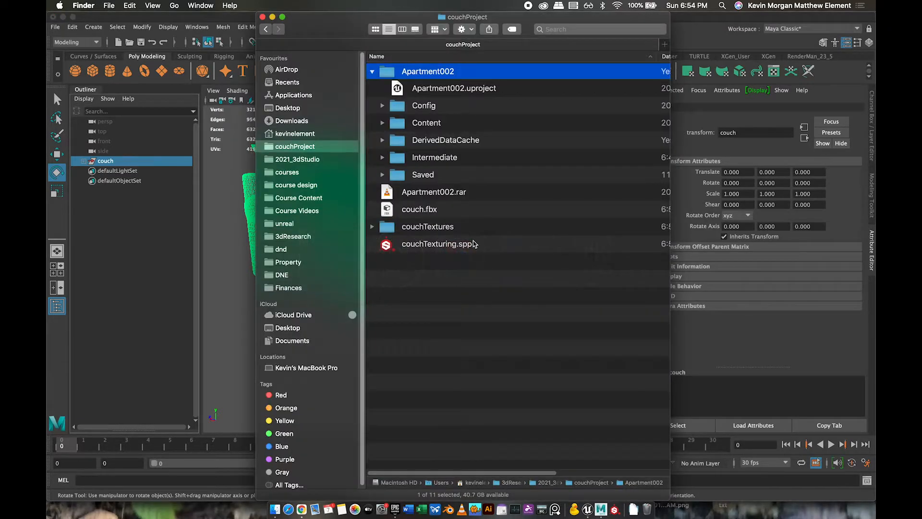
{"action": "left_click", "coordinate": [372, 227]}
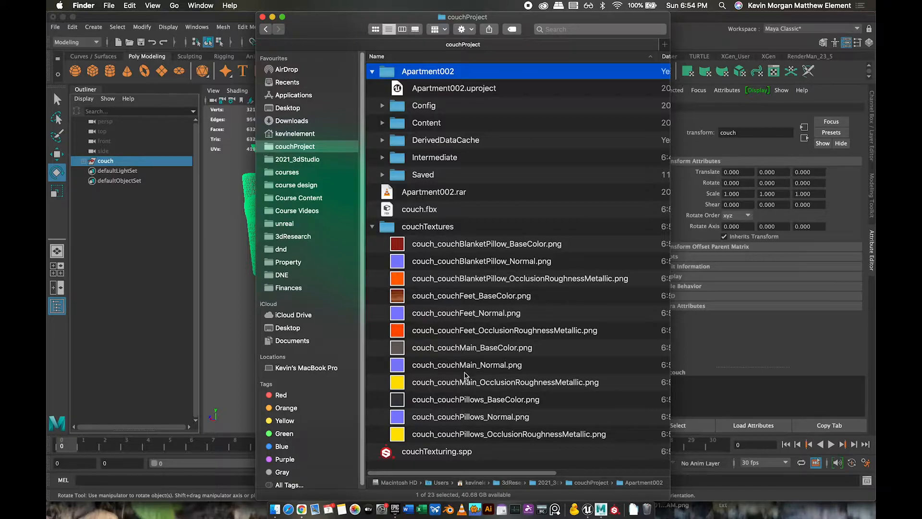
{"action": "left_click", "coordinate": [435, 435]}
{"action": "key", "text": "space"}
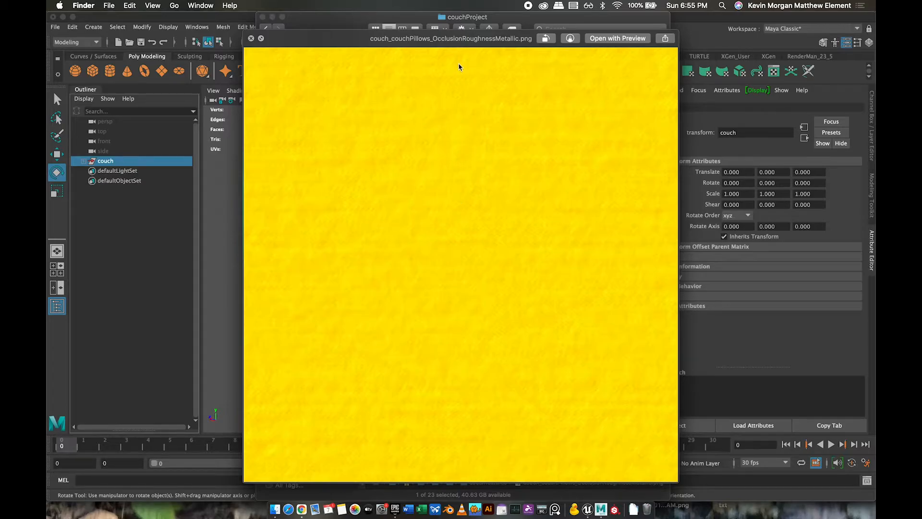
{"action": "key", "text": "space"}
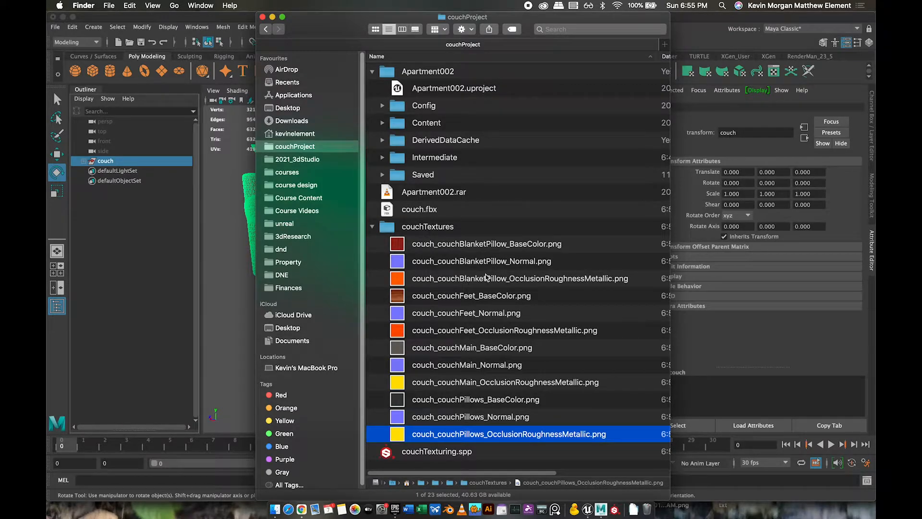
- Preview the exported Normal, BaseColor and OcclusionRoughnessMetallic maps of couchBlanketPillow
{"action": "left_click", "coordinate": [494, 261]}
{"action": "key", "text": "space"}
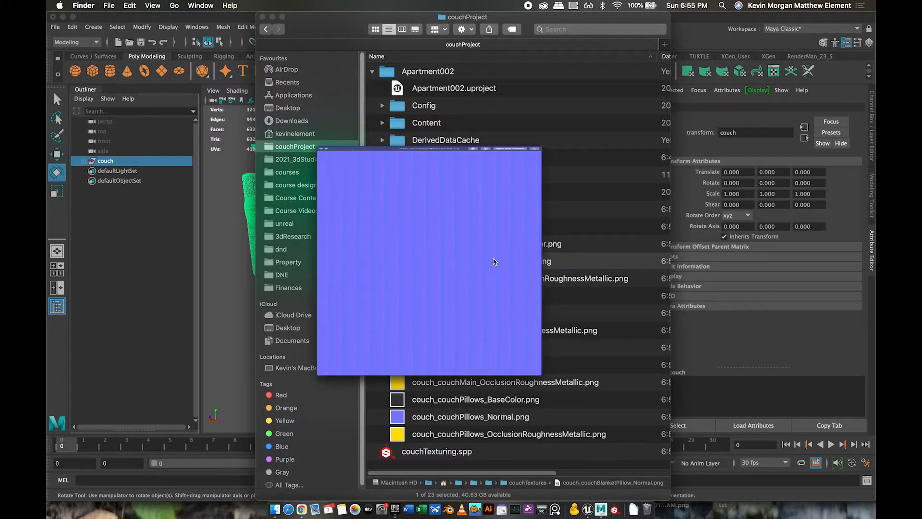
{"action": "key", "text": "space"}
{"action": "left_click", "coordinate": [500, 244]}
{"action": "key", "text": "space"}
{"action": "key", "text": "space"}
{"action": "left_click", "coordinate": [502, 279]}
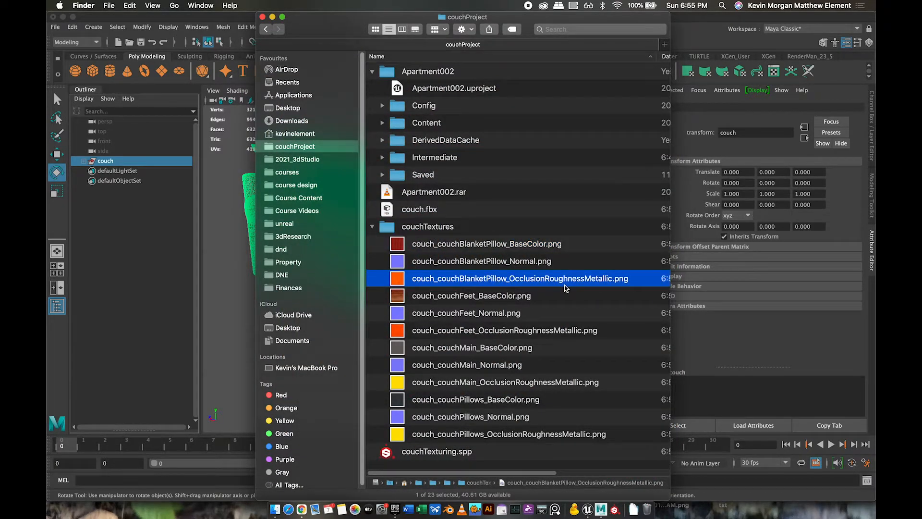
{"action": "key", "text": "space"}
{"action": "key", "text": "space"}
- Close the couchProject folder window and switch back to Maya
{"action": "left_click", "coordinate": [263, 18]}
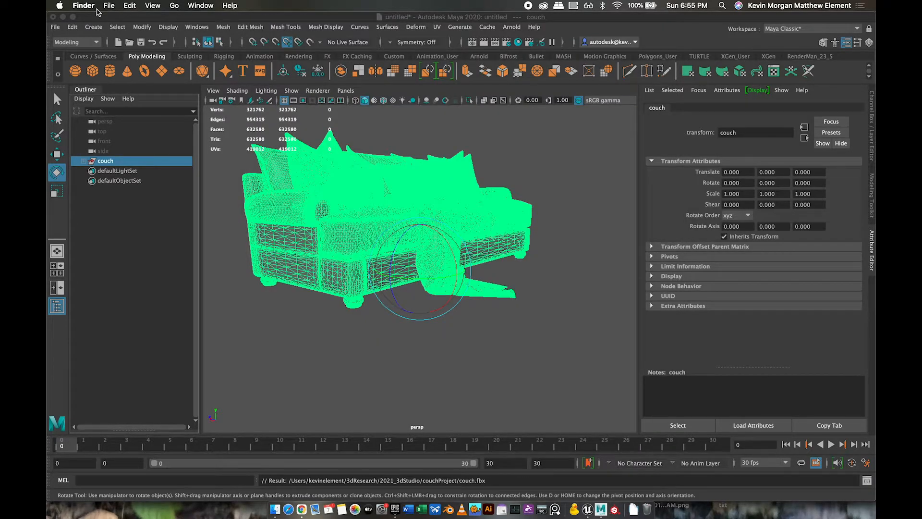
{"action": "left_click", "coordinate": [108, 21]}
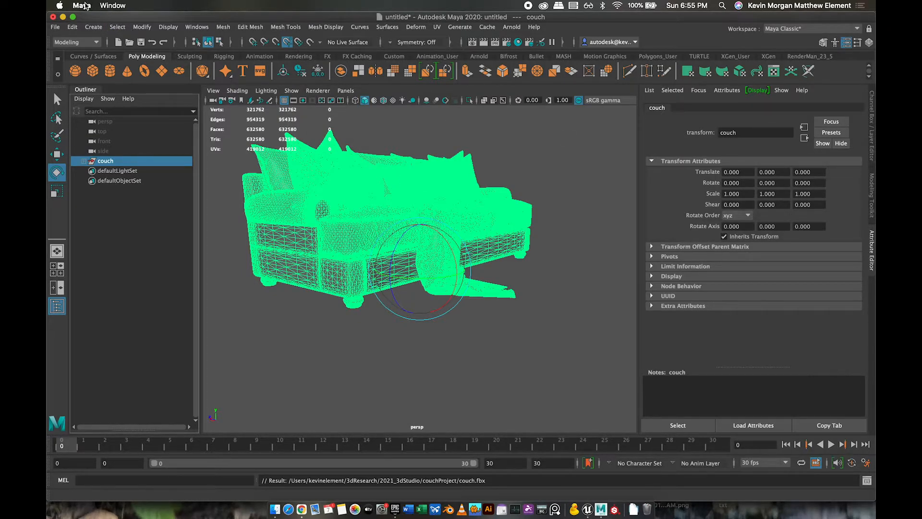
{"action": "left_click", "coordinate": [81, 6]}
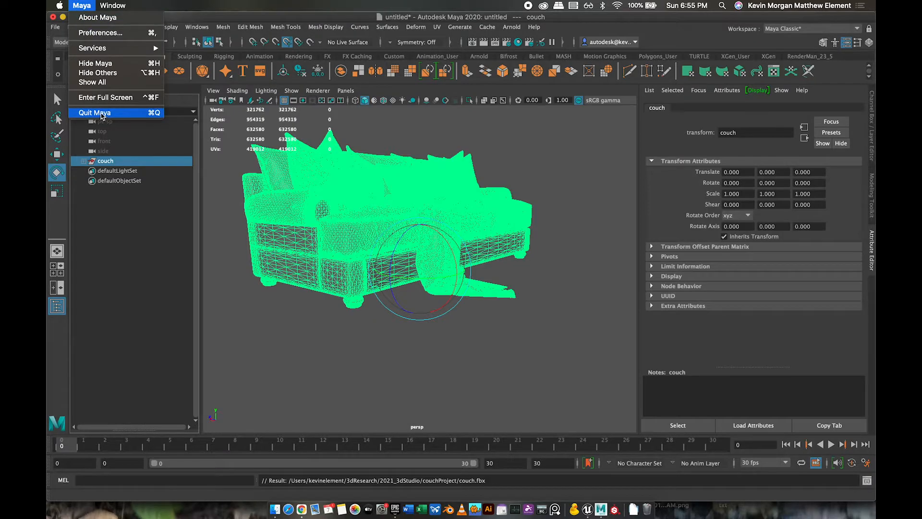
{"action": "left_click", "coordinate": [102, 160]}
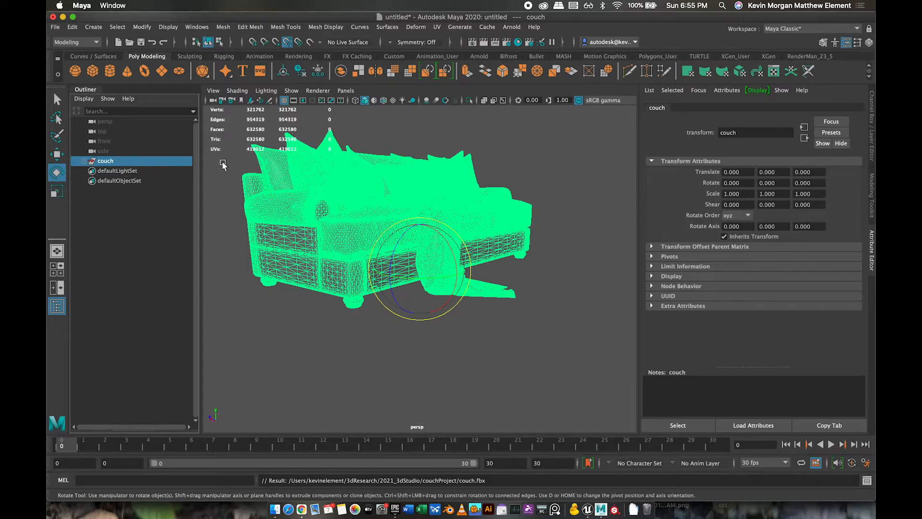
- Quit Maya and choose to save the changes to the untitled couch scene
{"action": "key", "text": "super+Tab"}
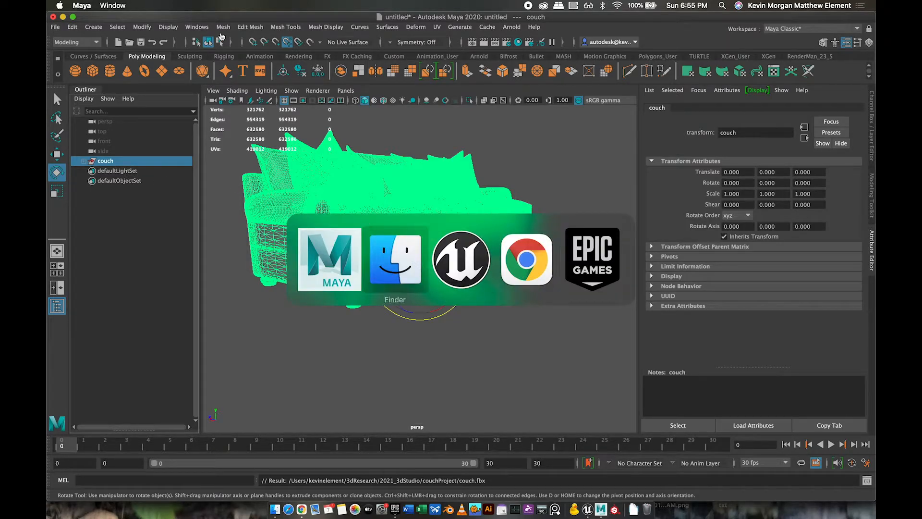
{"action": "key", "text": "Escape"}
{"action": "left_click", "coordinate": [82, 6]}
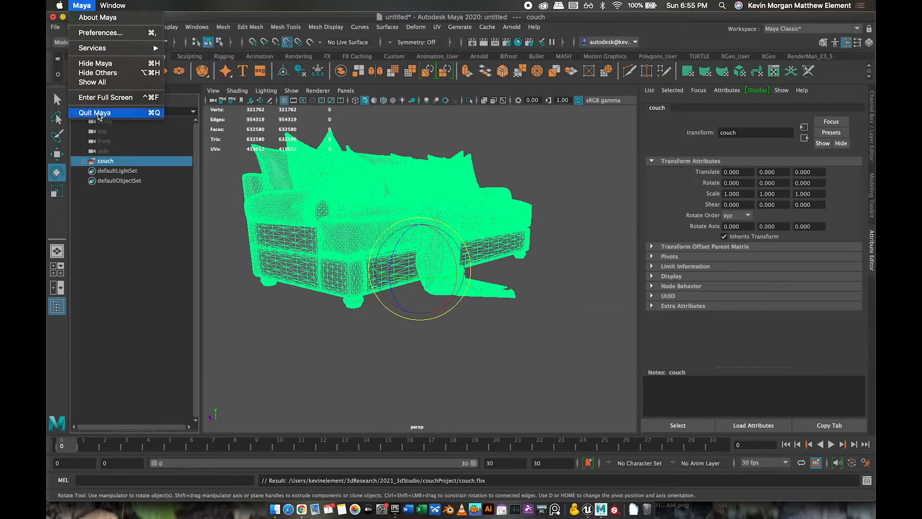
{"action": "left_click", "coordinate": [98, 114]}
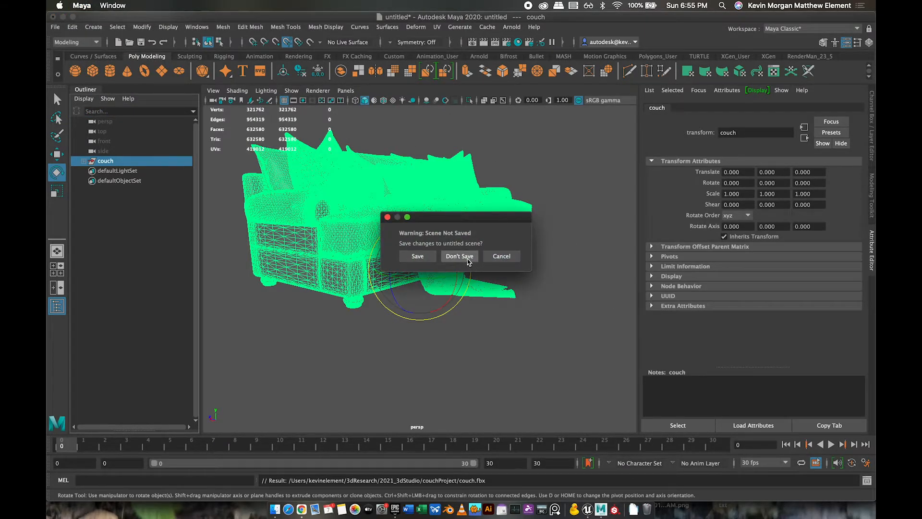
{"action": "left_click", "coordinate": [418, 256]}
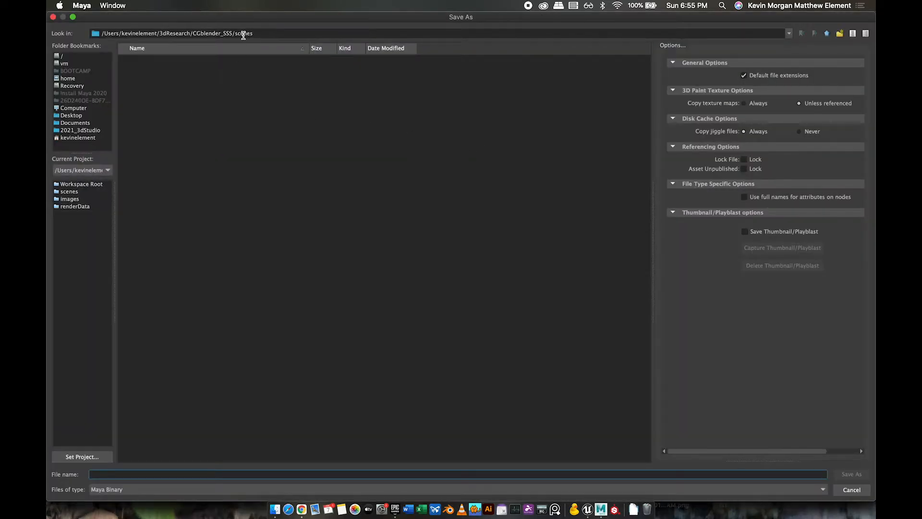
- Save the scene as a Maya Binary file named couchWorking in the couchProject folder inside 2021_3dStudio
{"action": "left_click", "coordinate": [72, 130]}
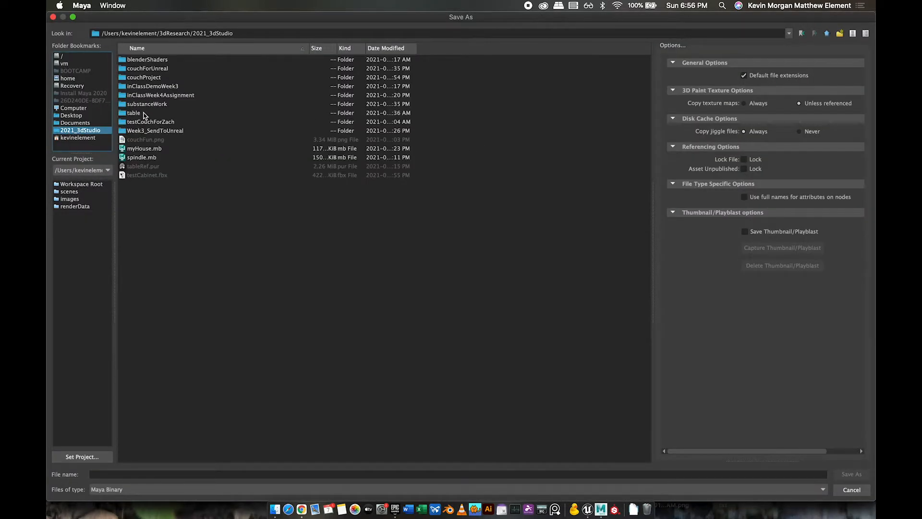
{"action": "left_click", "coordinate": [155, 69]}
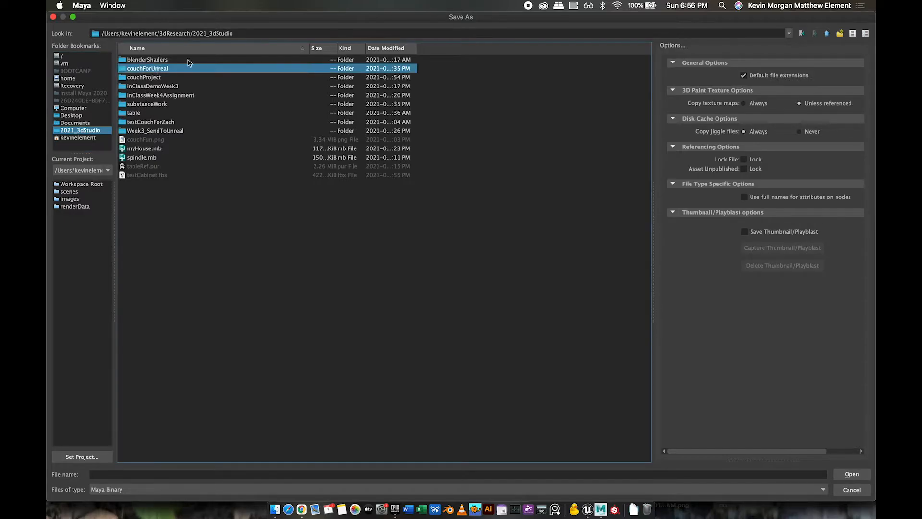
{"action": "left_click", "coordinate": [158, 78]}
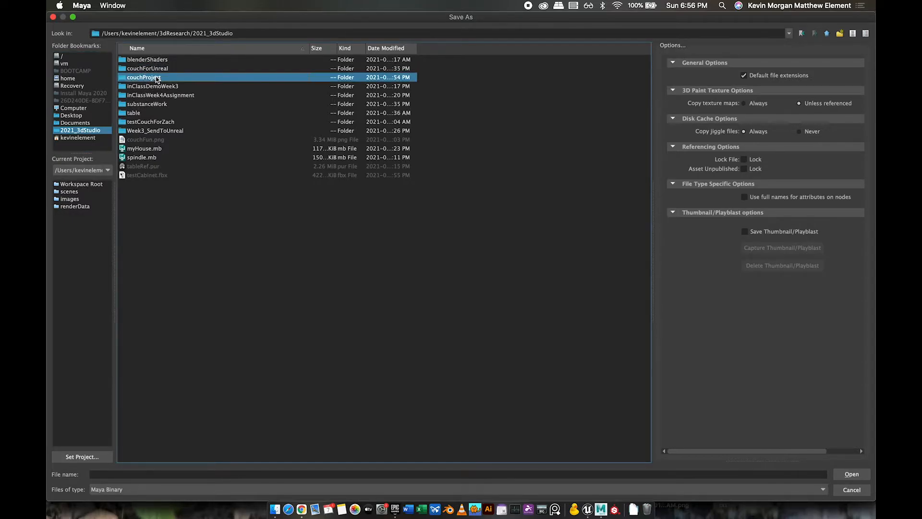
{"action": "double_click", "coordinate": [158, 78]}
{"action": "left_click", "coordinate": [193, 472]}
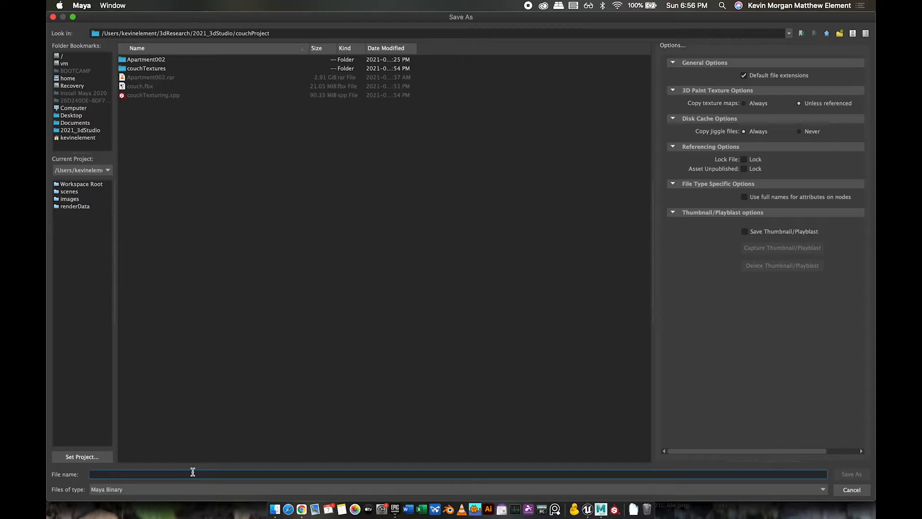
{"action": "type", "text": "couch"}
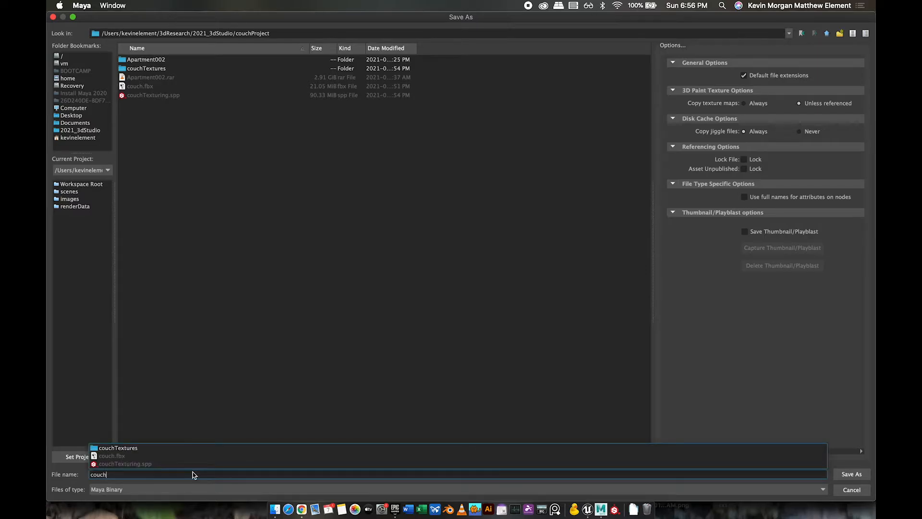
{"action": "type", "text": "Working"}
{"action": "key", "text": "Return"}
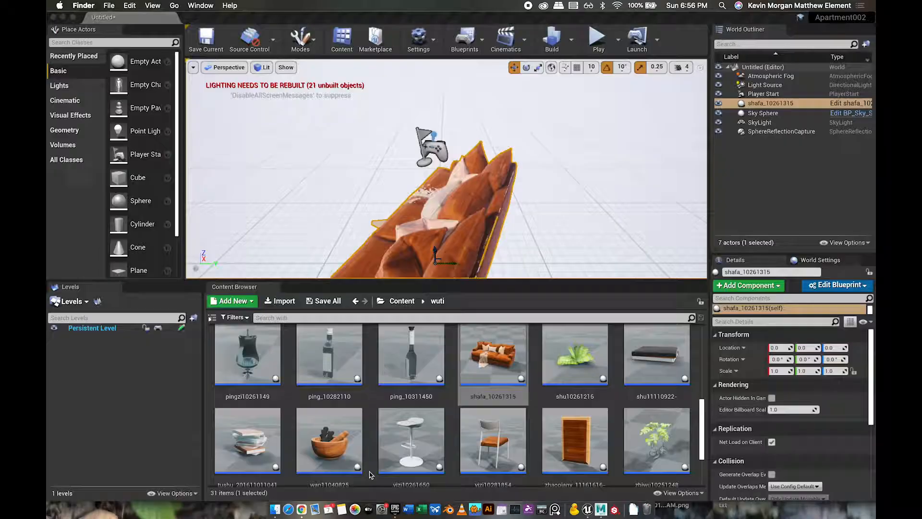
- Switch to Unreal Editor and delete the shafa_10261315 couch actor from the open Apartment002 level
{"action": "left_click", "coordinate": [499, 24]}
{"action": "scroll", "coordinate": [488, 222], "scroll_direction": "down", "scroll_amount": 4}
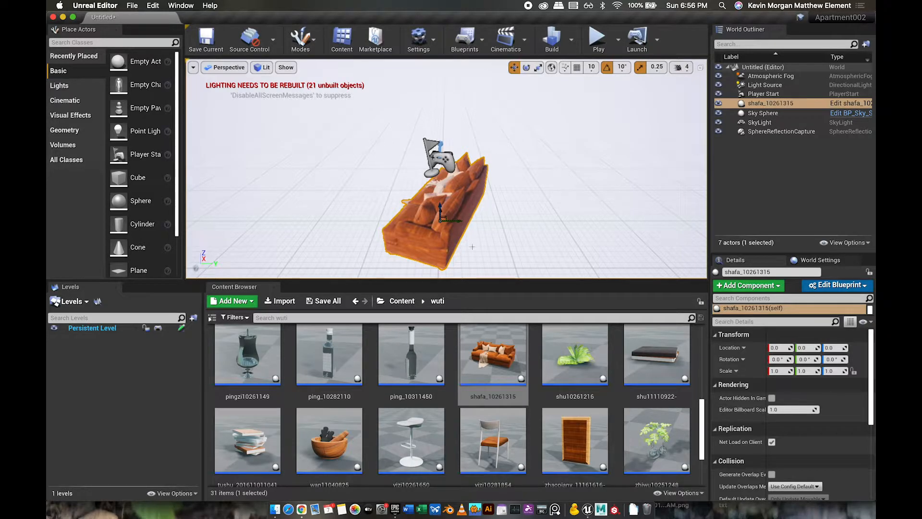
{"action": "left_click", "coordinate": [764, 94]}
{"action": "left_click", "coordinate": [764, 104]}
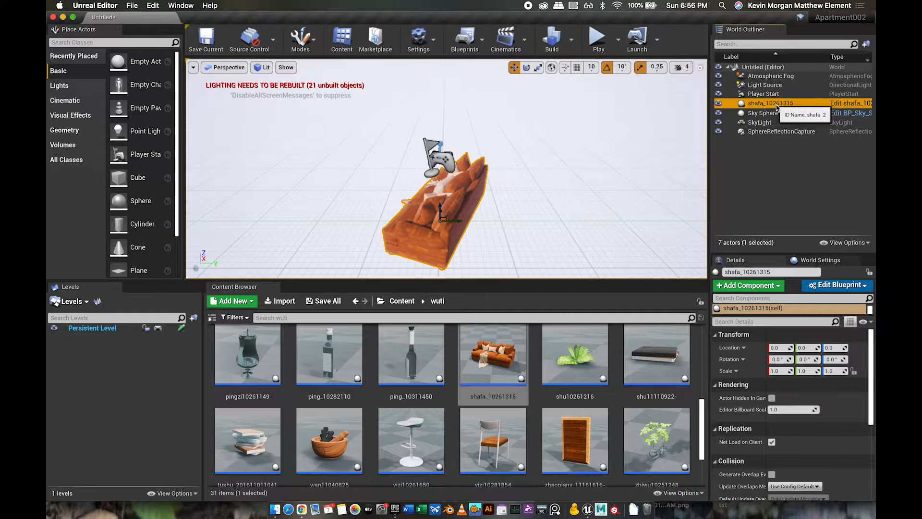
{"action": "key", "text": "Delete"}
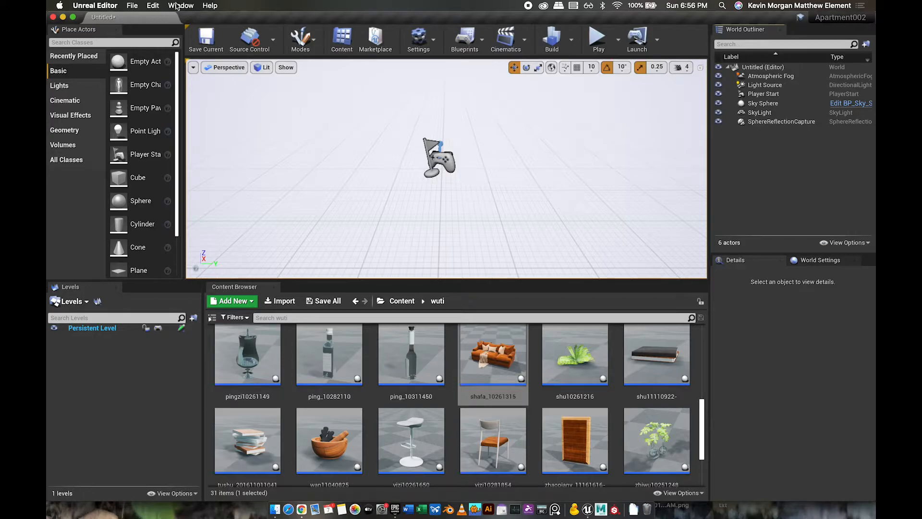
- Start a new project from the Games category with the Blank template
{"action": "left_click", "coordinate": [136, 6]}
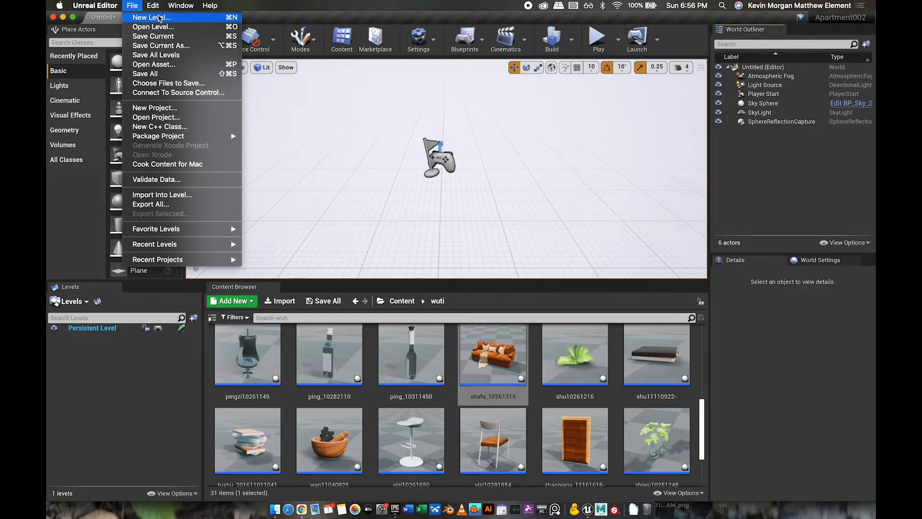
{"action": "left_click", "coordinate": [155, 108]}
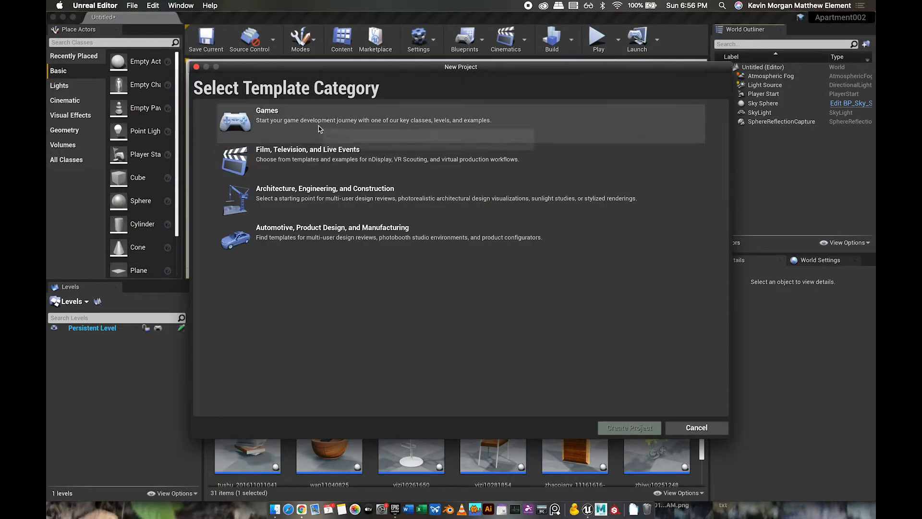
{"action": "left_click", "coordinate": [423, 119]}
{"action": "left_click", "coordinate": [576, 427]}
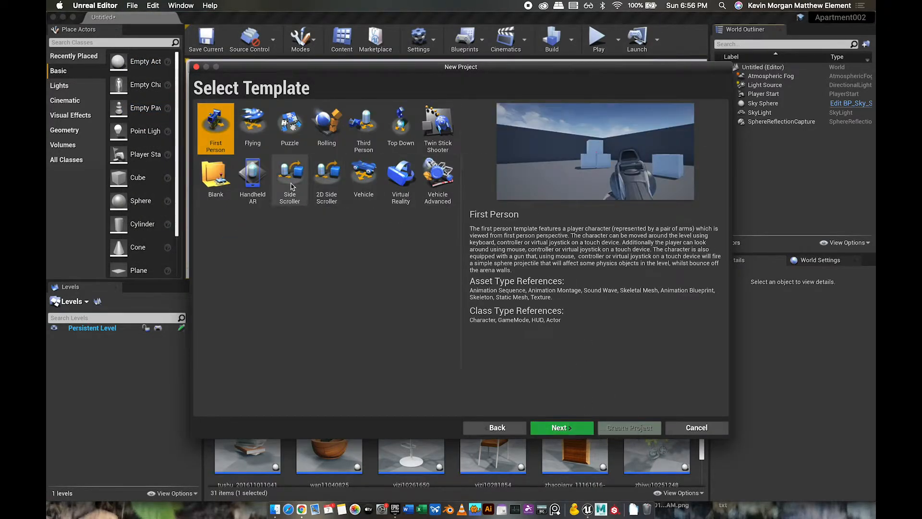
{"action": "double_click", "coordinate": [216, 179]}
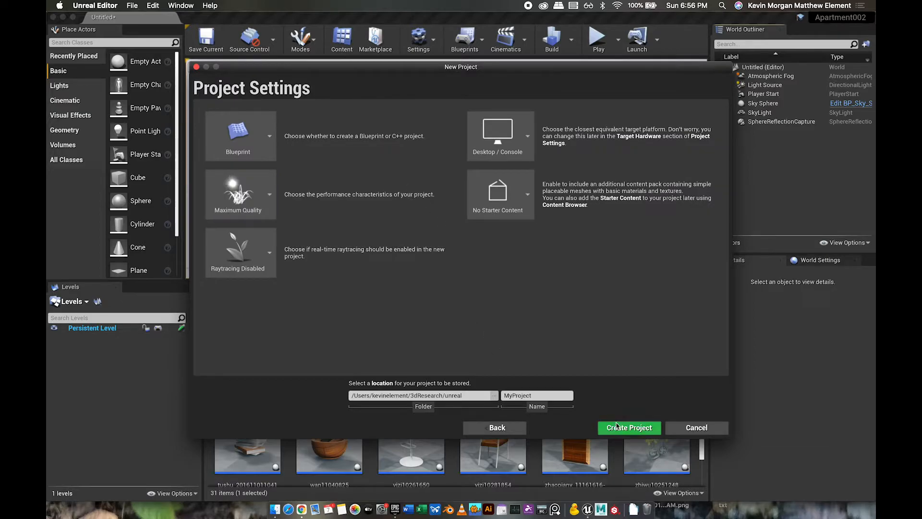
- Create the Blueprint project as myHouse2 with No Starter Content, discarding the unsaved content of the previous project
{"action": "left_click", "coordinate": [507, 192]}
{"action": "left_click", "coordinate": [510, 197]}
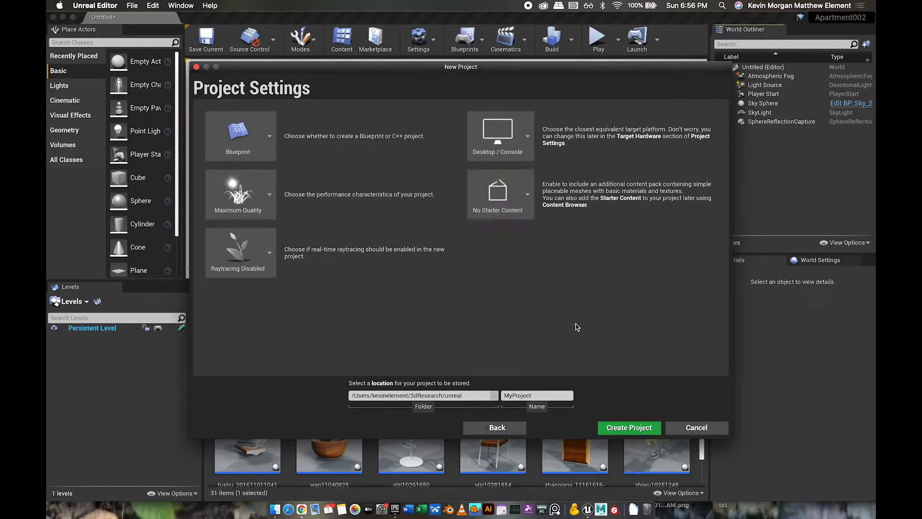
{"action": "left_click", "coordinate": [549, 397]}
{"action": "double_click", "coordinate": [549, 398]}
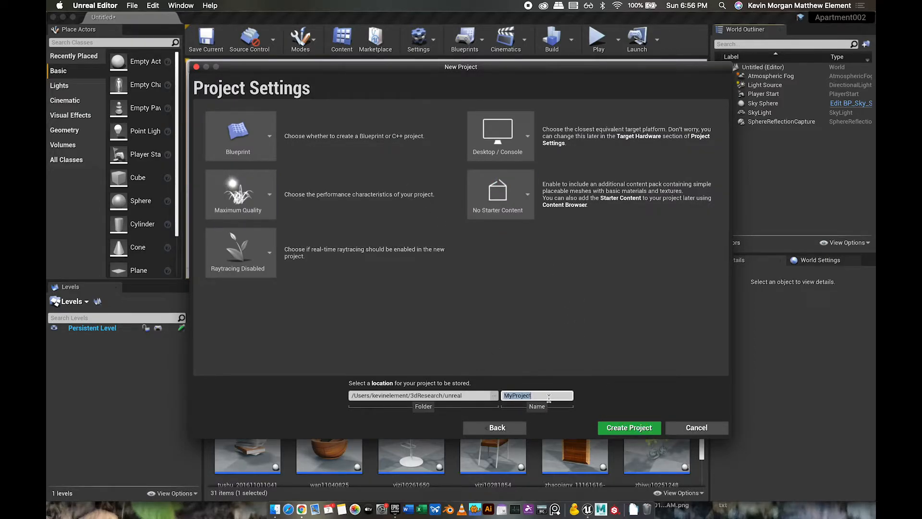
{"action": "type", "text": "myHouse"}
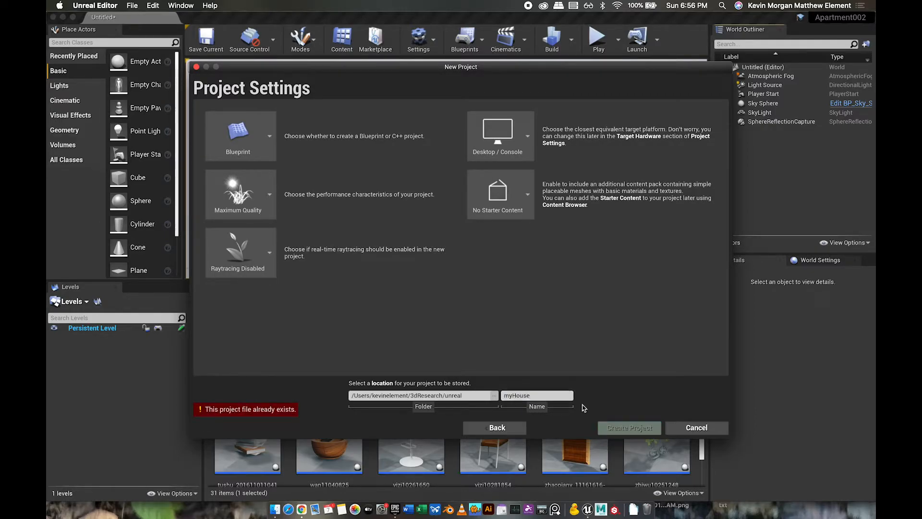
{"action": "left_click", "coordinate": [559, 395]}
{"action": "type", "text": "2"}
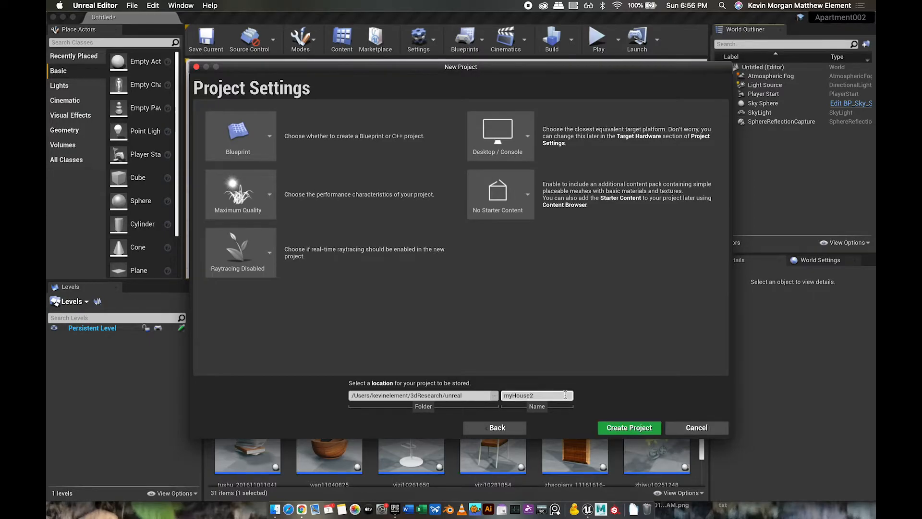
{"action": "left_click", "coordinate": [615, 424]}
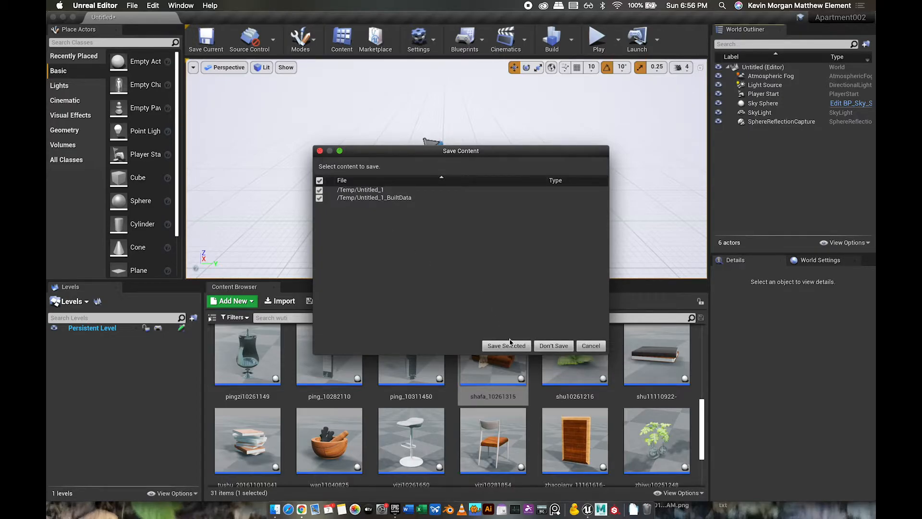
{"action": "left_click", "coordinate": [552, 347]}
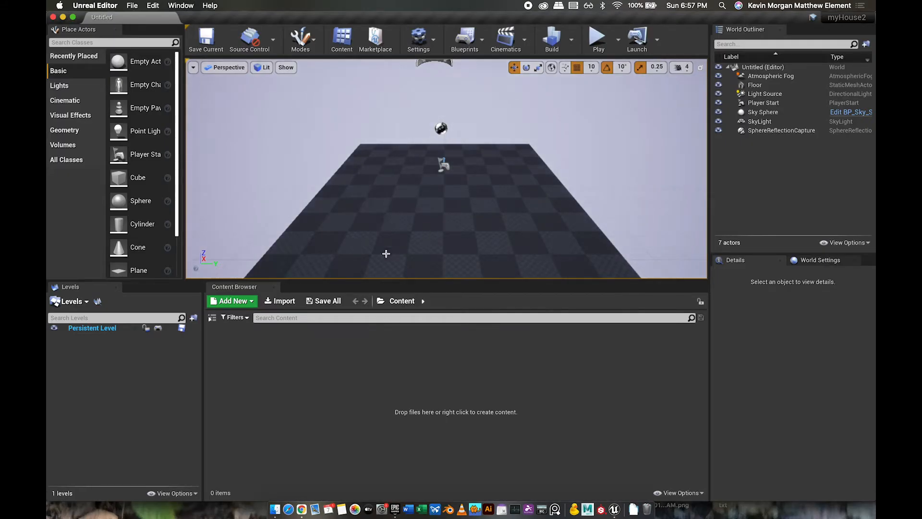
- Create two new folders with their default names in the project's Content folder
{"action": "left_click", "coordinate": [268, 354]}
{"action": "right_click", "coordinate": [269, 356]}
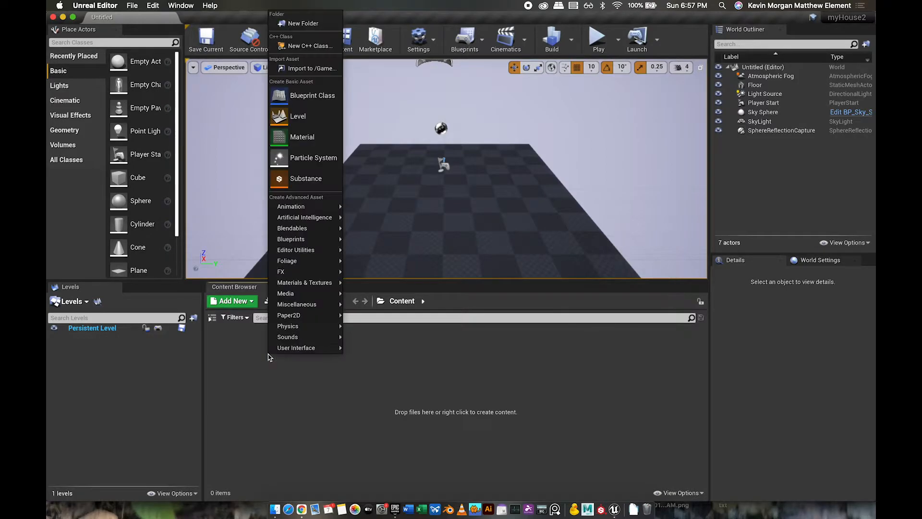
{"action": "left_click", "coordinate": [305, 21]}
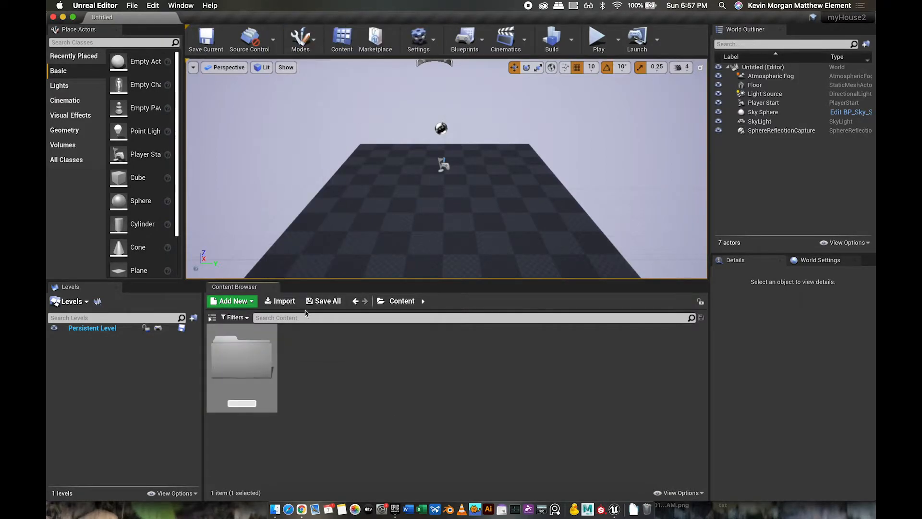
{"action": "right_click", "coordinate": [321, 372]}
{"action": "left_click", "coordinate": [358, 36]}
{"action": "left_click", "coordinate": [431, 369]}
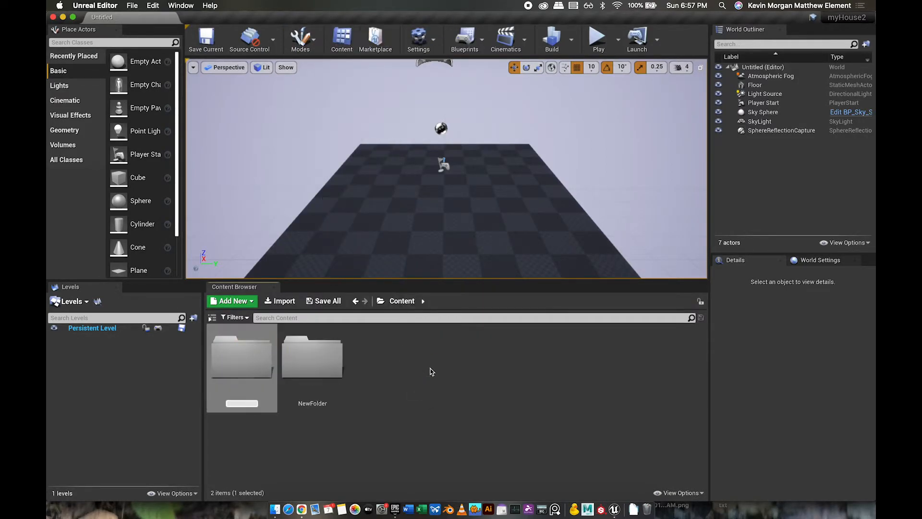
- Create a third folder in Content and name it textures
{"action": "right_click", "coordinate": [438, 376]}
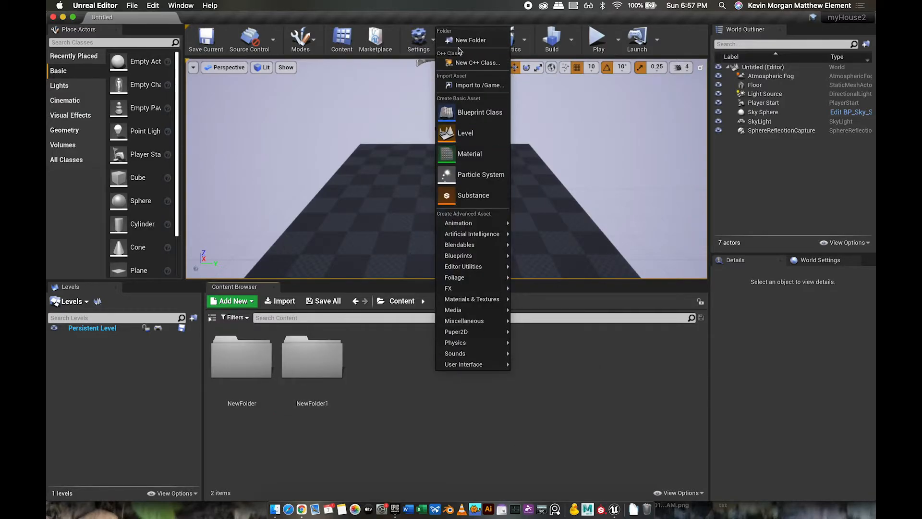
{"action": "left_click", "coordinate": [468, 41]}
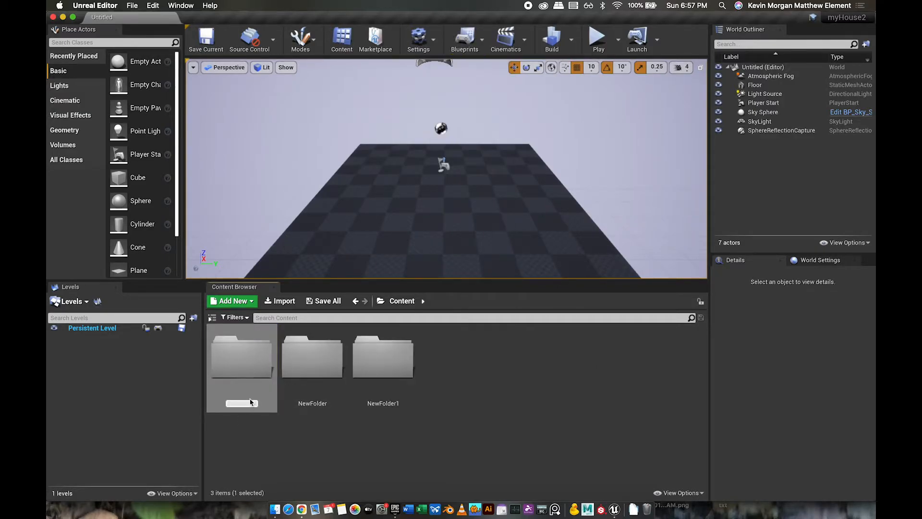
{"action": "type", "text": "textures"}
{"action": "key", "text": "Return"}
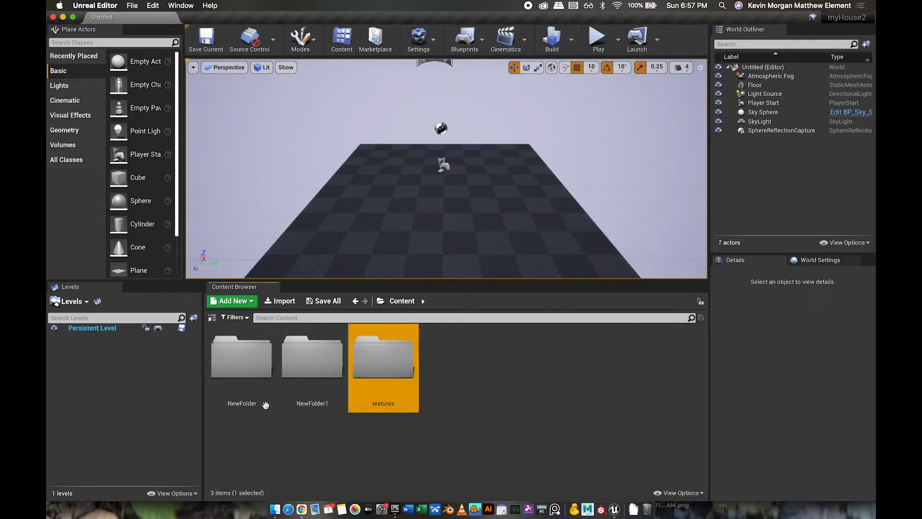
- Rename the NewFolder1 folder as props and the NewFolder folder as levels
{"action": "left_click", "coordinate": [298, 406]}
{"action": "key", "text": "F2"}
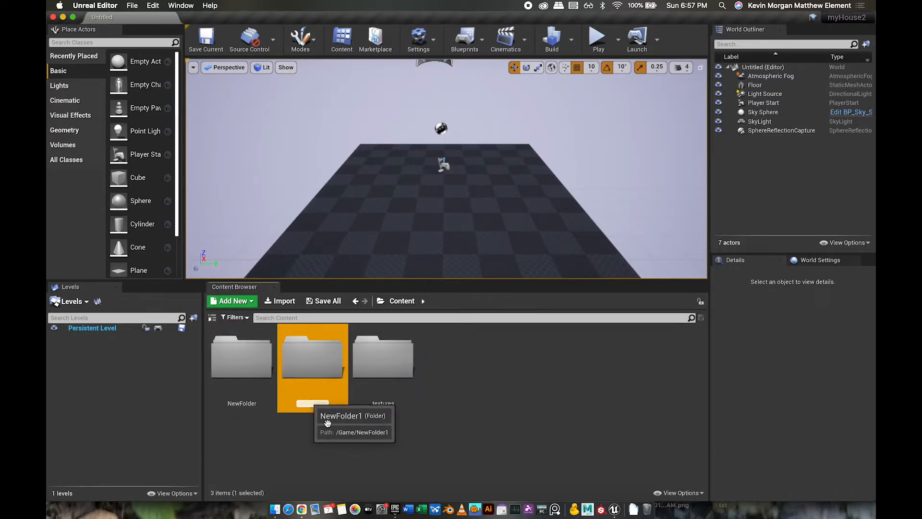
{"action": "type", "text": "props"}
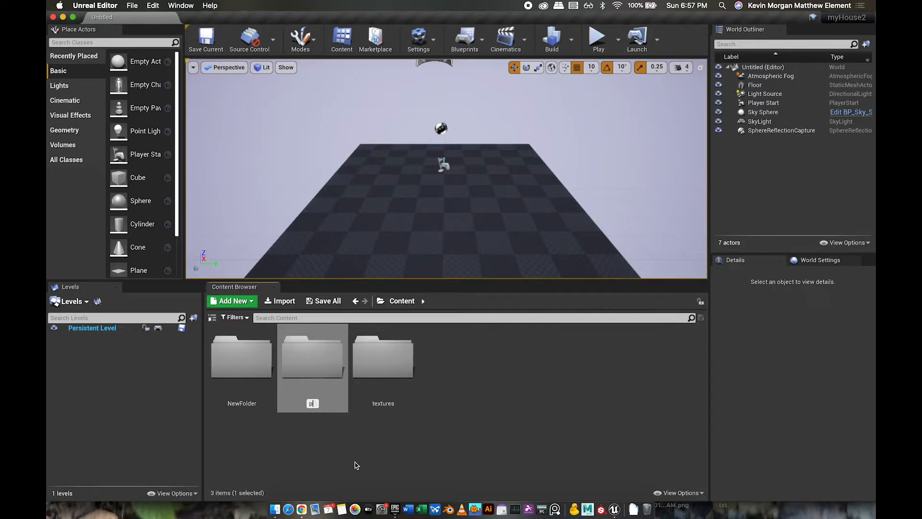
{"action": "key", "text": "Return"}
{"action": "left_click", "coordinate": [246, 403]}
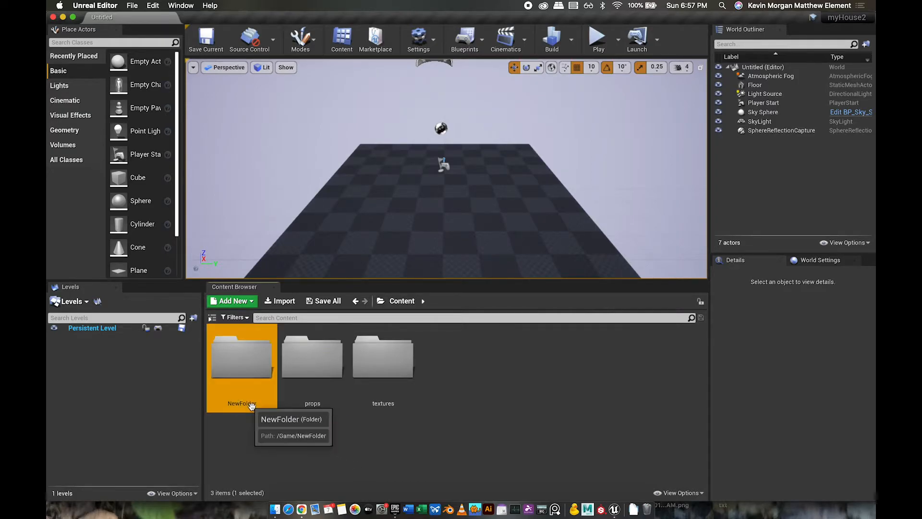
{"action": "key", "text": "F2"}
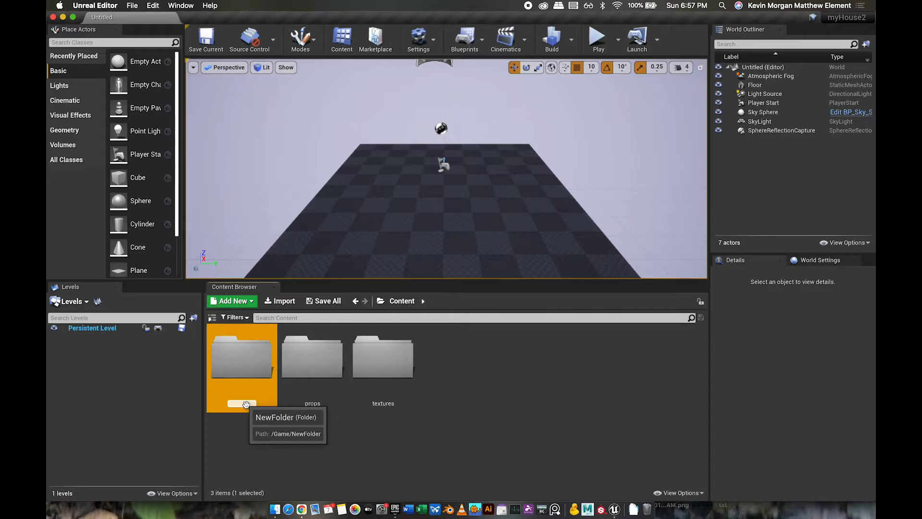
{"action": "type", "text": "levels"}
{"action": "key", "text": "Return"}
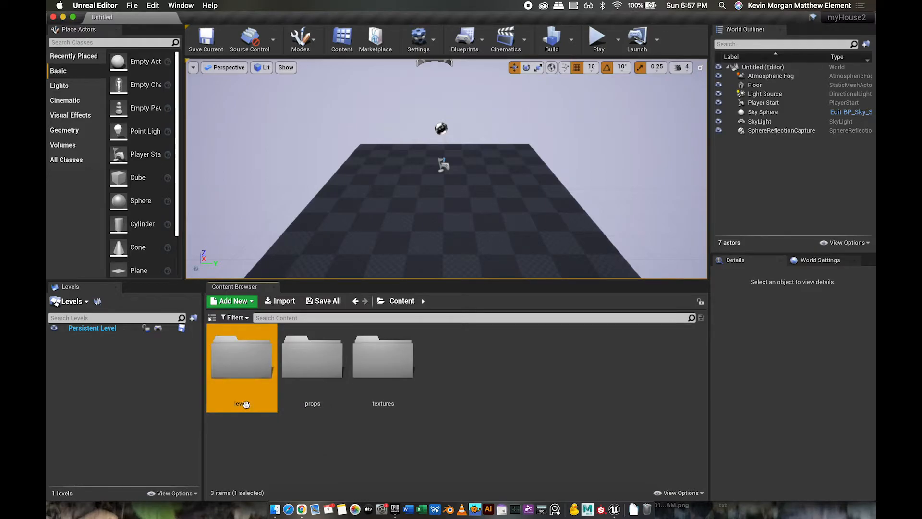
{"action": "left_click", "coordinate": [132, 5]}
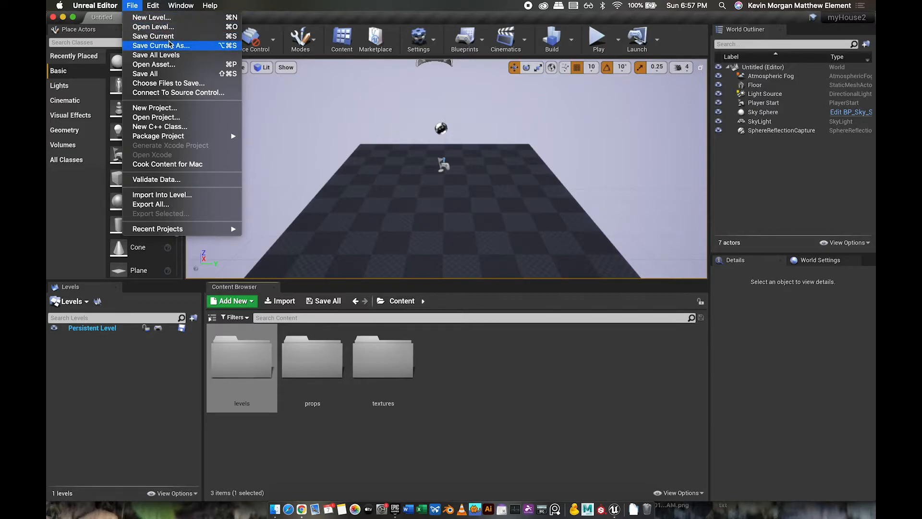
{"action": "left_click", "coordinate": [522, 394]}
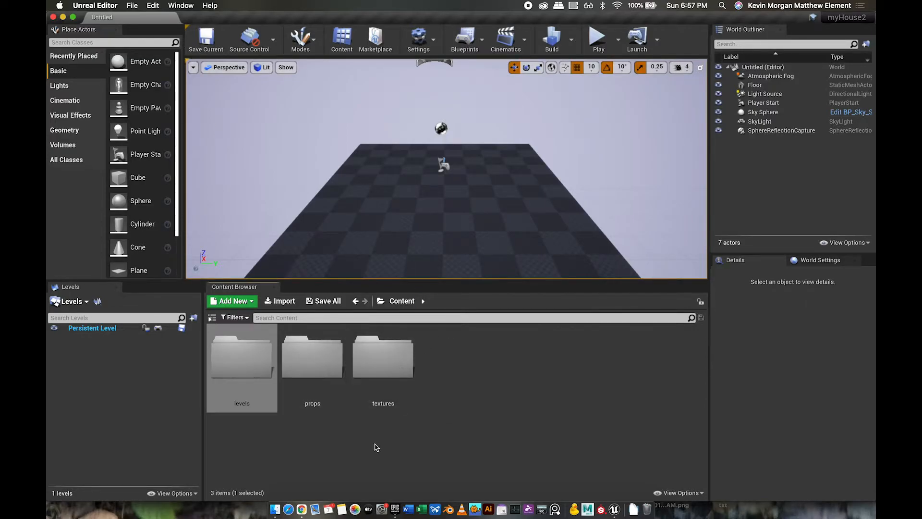
- Import couch.fbx from the couchProject folder into the props folder, using Import All with the default FBX options
{"action": "double_click", "coordinate": [311, 369]}
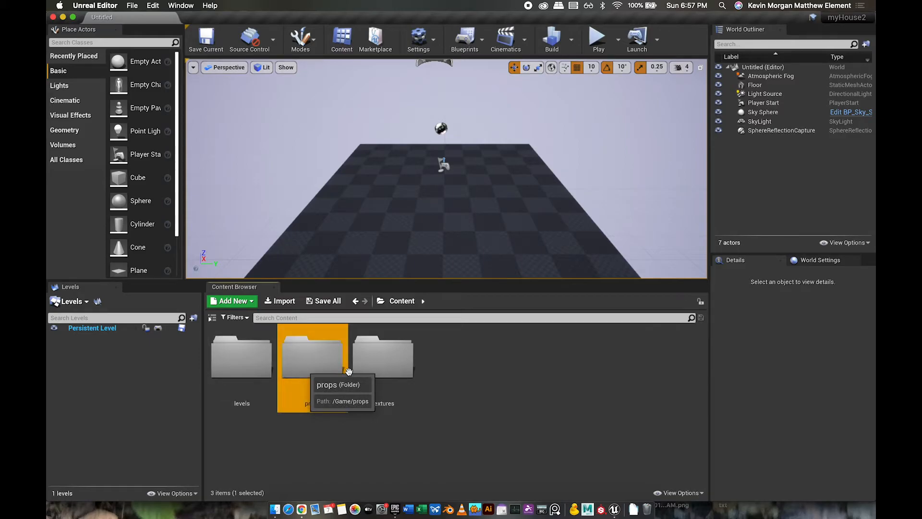
{"action": "left_click", "coordinate": [294, 305]}
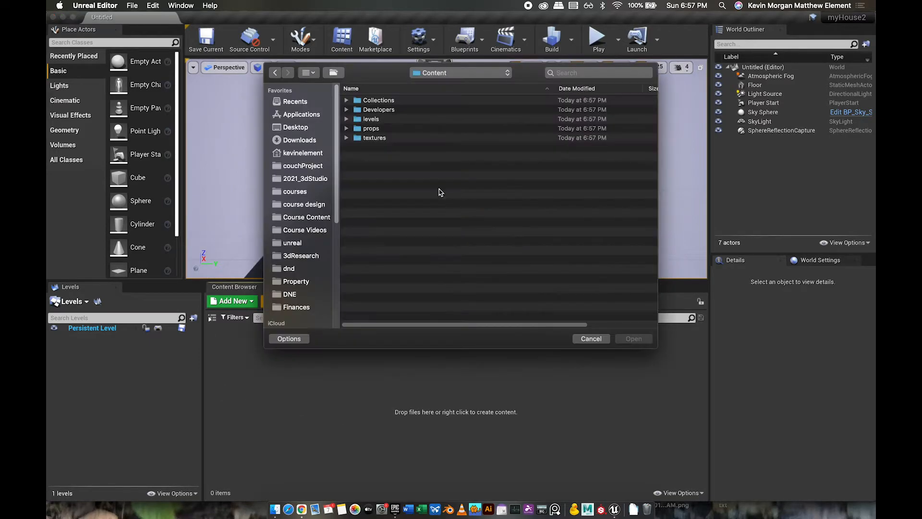
{"action": "left_click", "coordinate": [300, 169]}
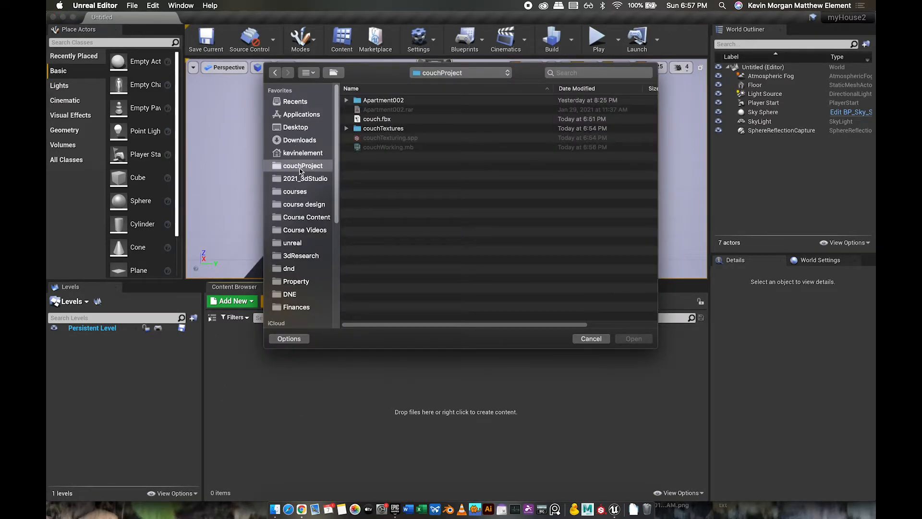
{"action": "double_click", "coordinate": [377, 119]}
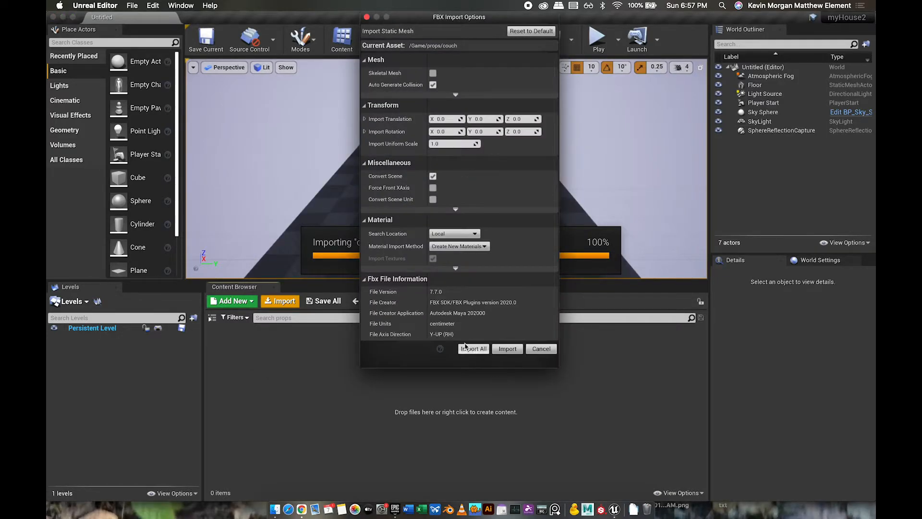
{"action": "left_click", "coordinate": [472, 349]}
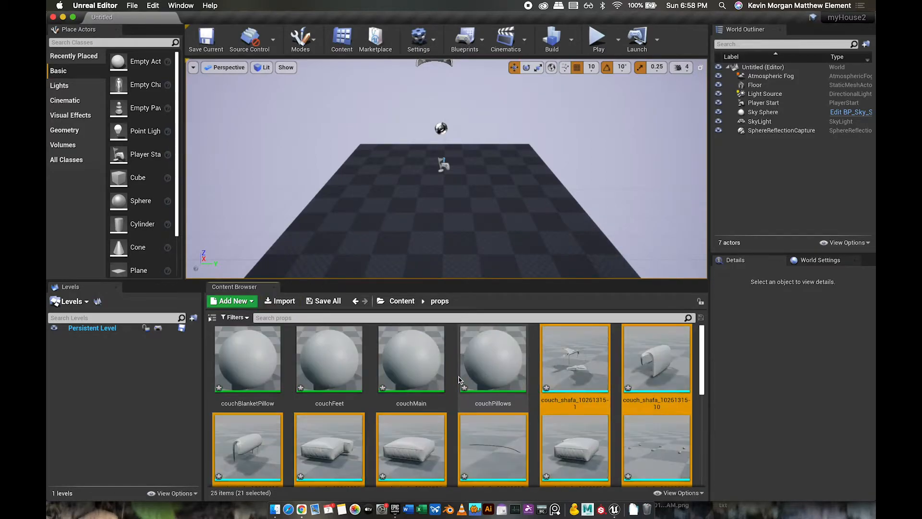
{"action": "mouse_move", "coordinate": [233, 447]}
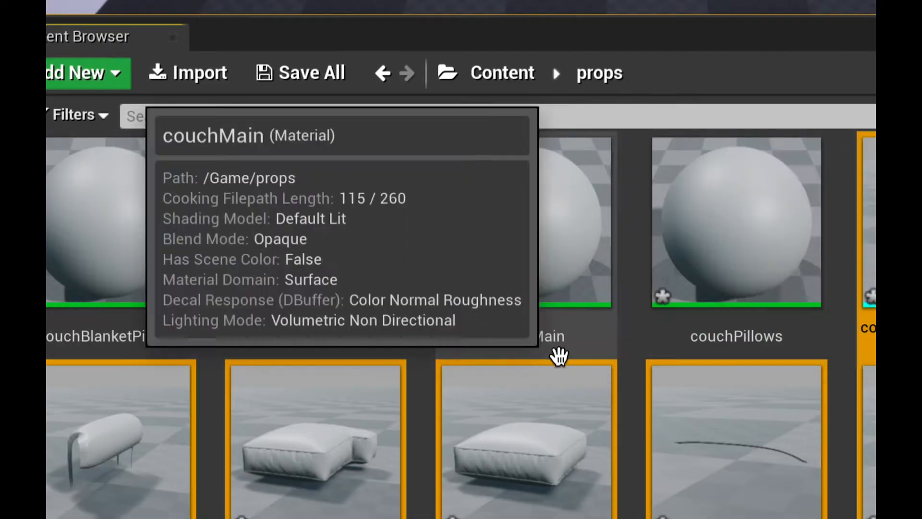
{"action": "mouse_move", "coordinate": [670, 486]}
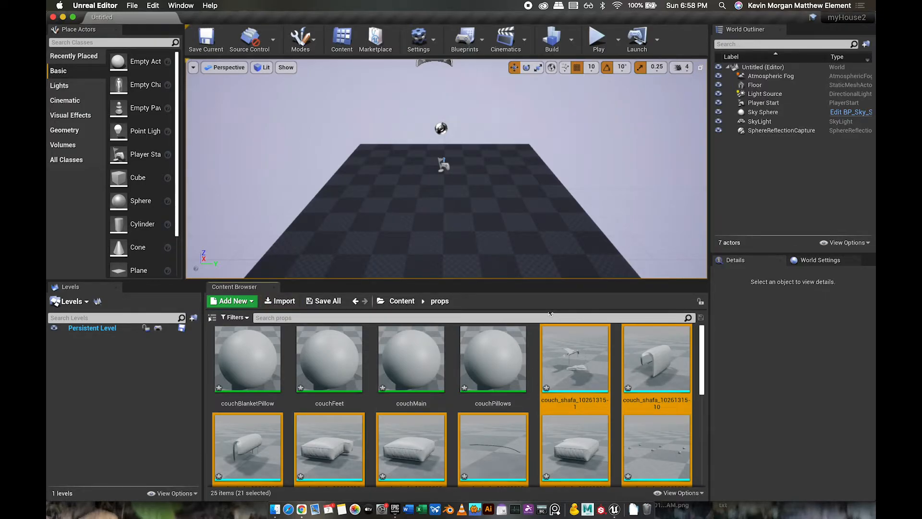
- Import all twelve PNG maps from couchProject's couchTextures folder in Finder into the project's textures folder
{"action": "left_click", "coordinate": [401, 301]}
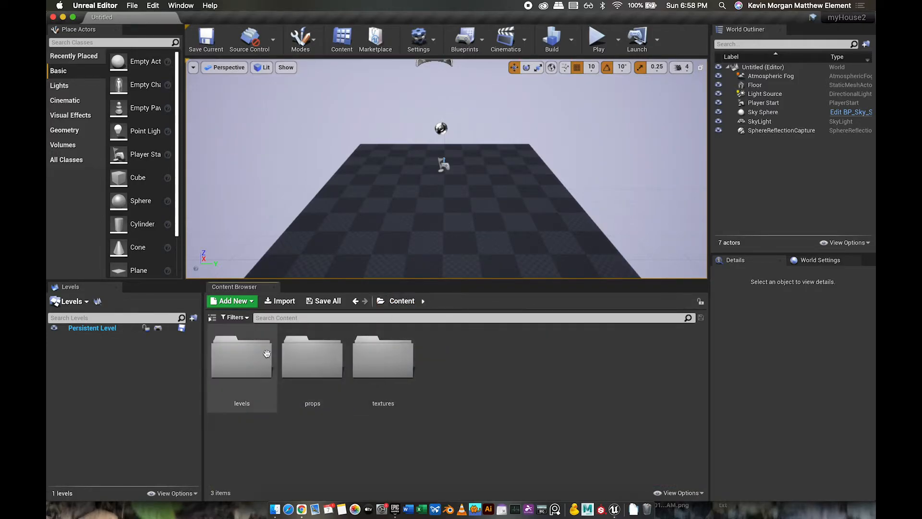
{"action": "double_click", "coordinate": [381, 359]}
{"action": "key", "text": "super+Tab"}
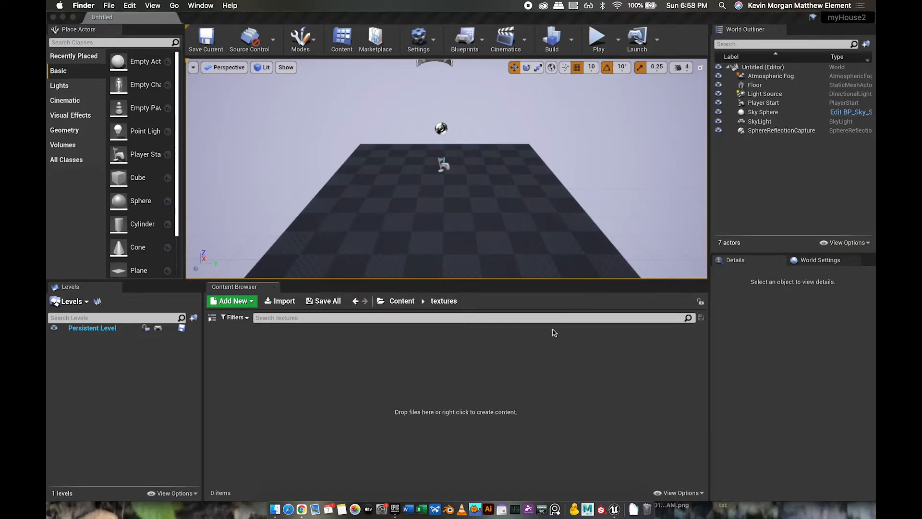
{"action": "left_click", "coordinate": [274, 509]}
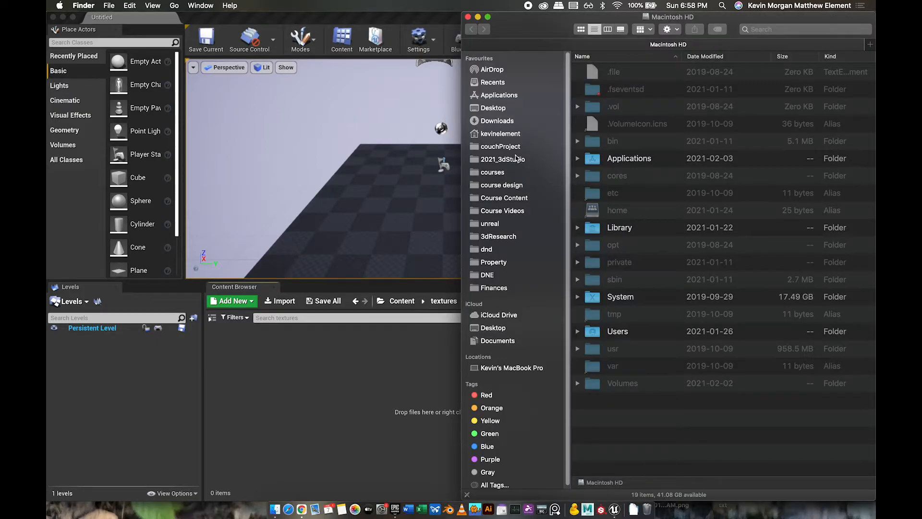
{"action": "left_click", "coordinate": [508, 148]}
{"action": "left_click", "coordinate": [627, 263]}
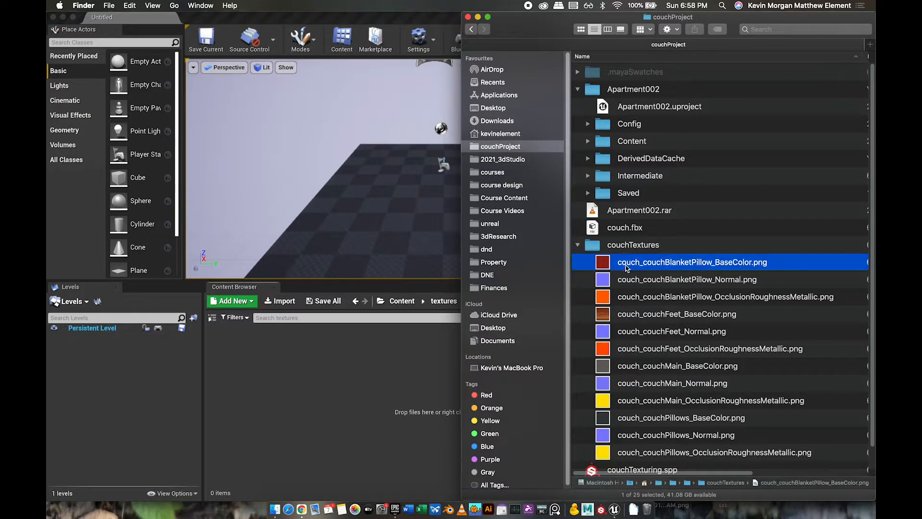
{"action": "left_click", "coordinate": [652, 453], "text": "shift"}
{"action": "left_click_drag", "start_coordinate": [632, 341], "coordinate": [366, 383]}
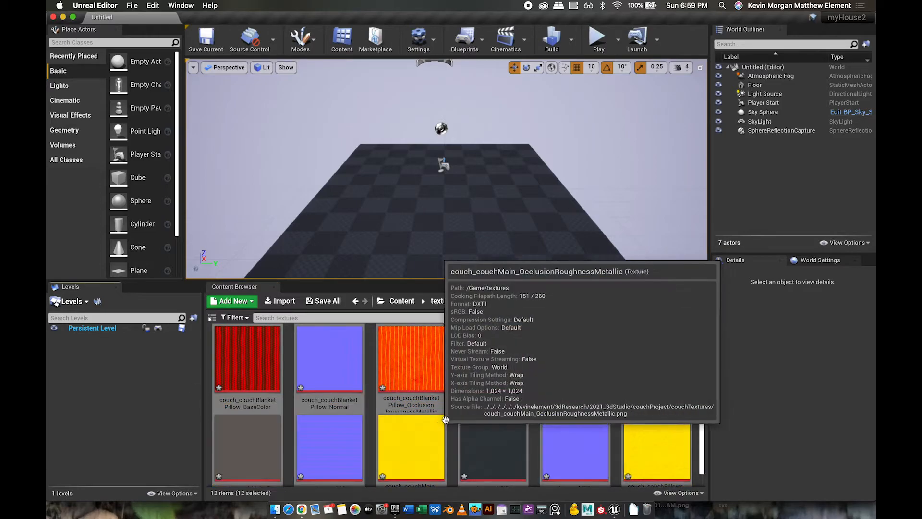
{"action": "mouse_move", "coordinate": [504, 403]}
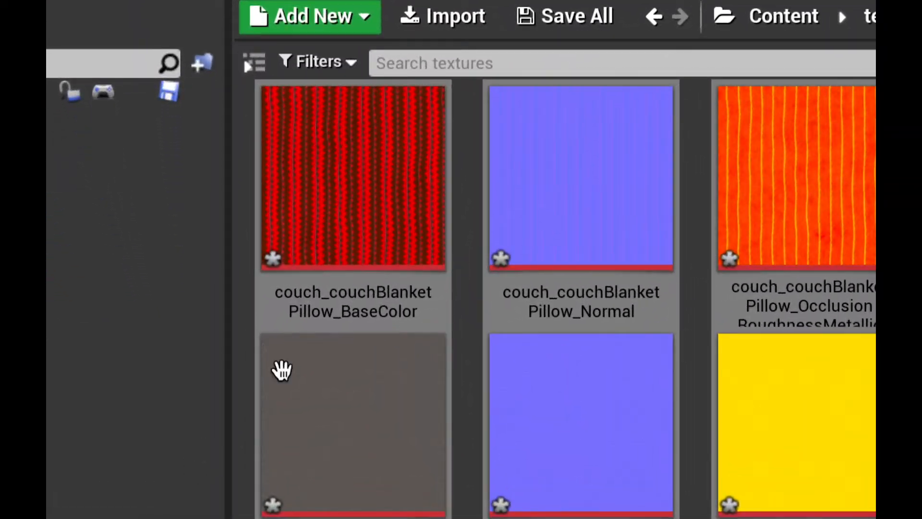
{"action": "mouse_move", "coordinate": [250, 402]}
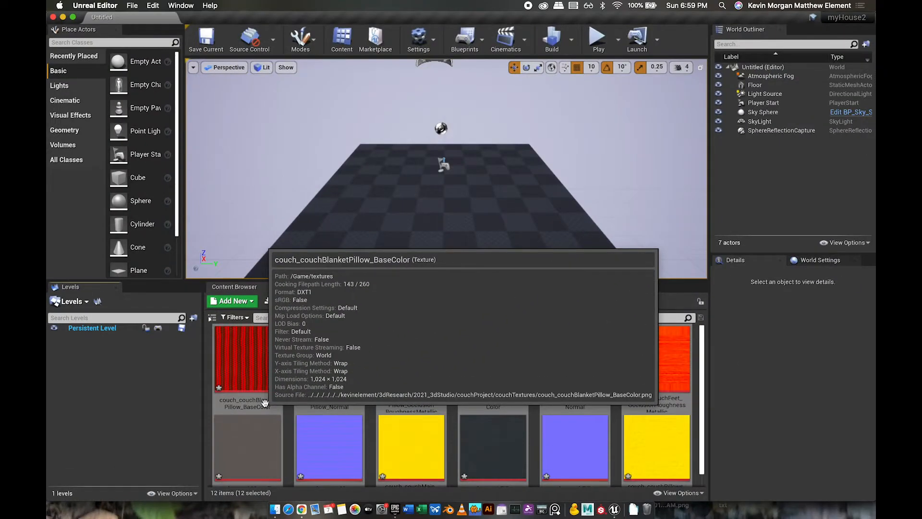
{"action": "left_click", "coordinate": [435, 249]}
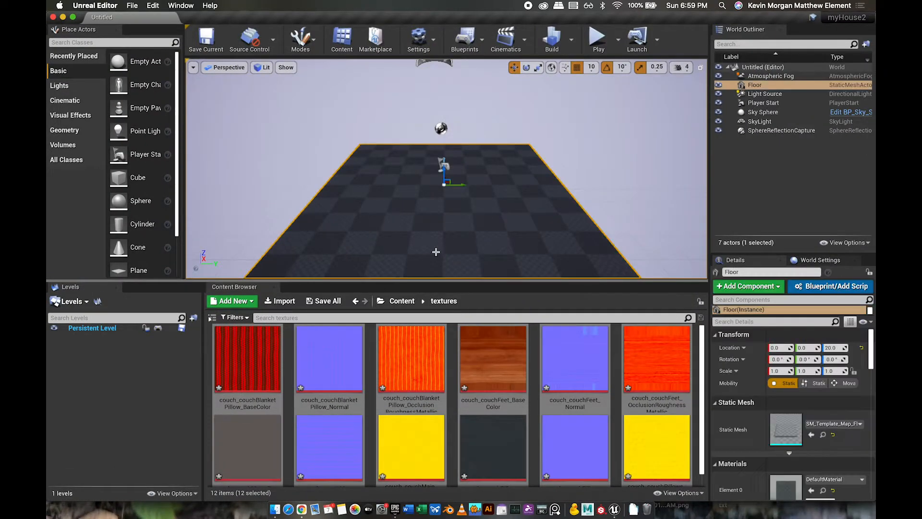
- Place all the couch_shafa static meshes from the props folder together on the level's floor
{"action": "left_click", "coordinate": [400, 301]}
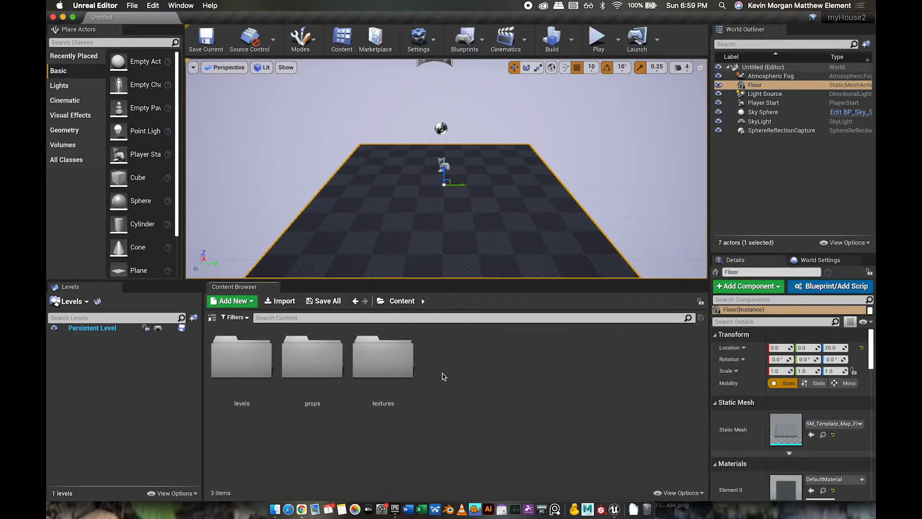
{"action": "double_click", "coordinate": [311, 357]}
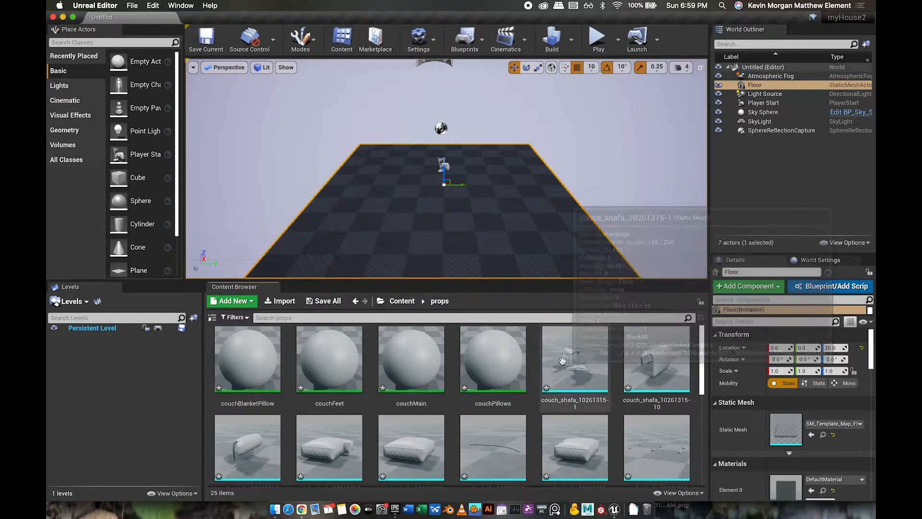
{"action": "left_click", "coordinate": [571, 363]}
{"action": "scroll", "coordinate": [600, 375], "scroll_direction": "down", "scroll_amount": 5}
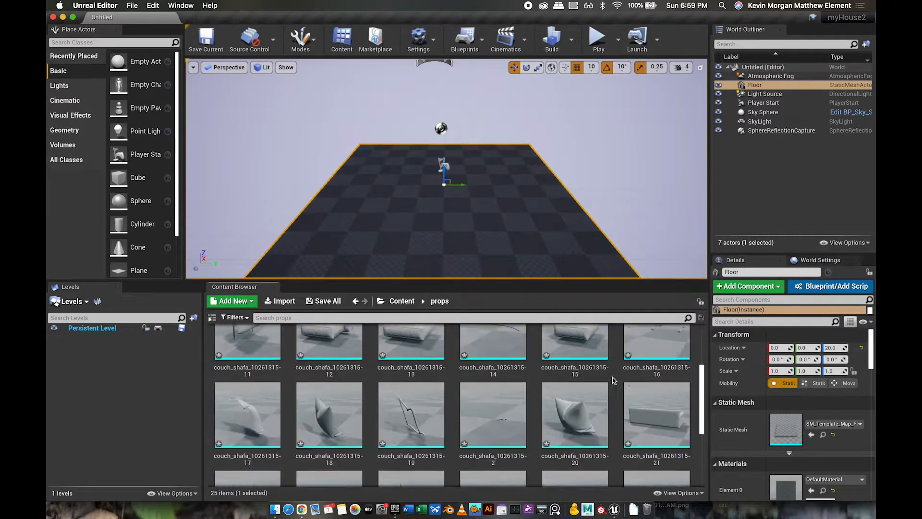
{"action": "left_click", "coordinate": [278, 430], "text": "shift"}
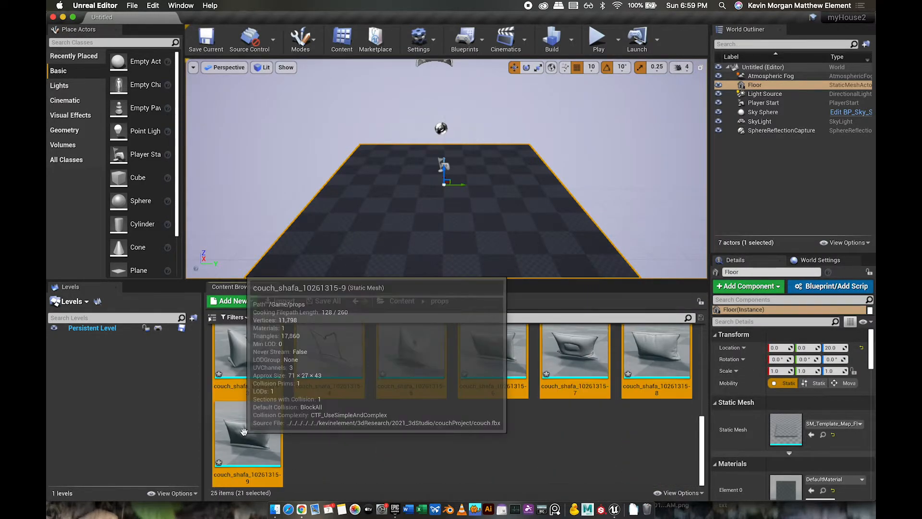
{"action": "scroll", "coordinate": [622, 447], "scroll_direction": "up", "scroll_amount": 5}
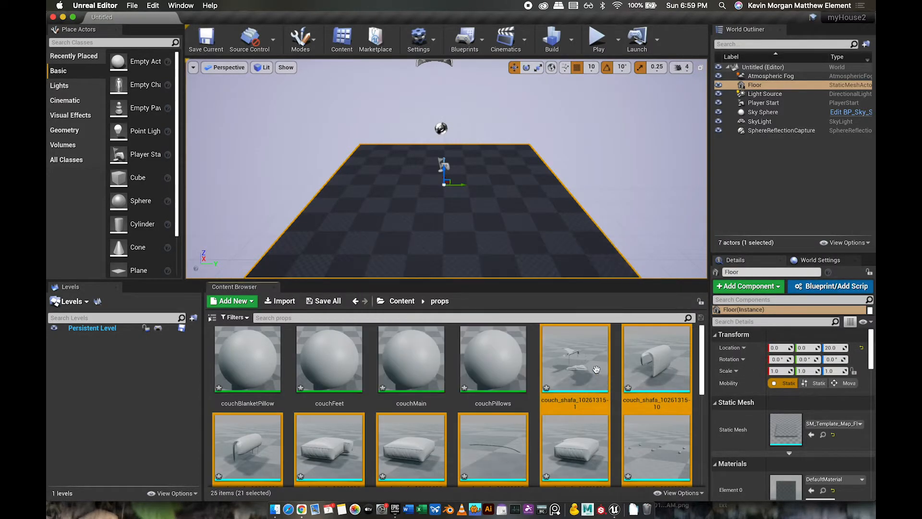
{"action": "left_click_drag", "start_coordinate": [651, 403], "coordinate": [444, 202]}
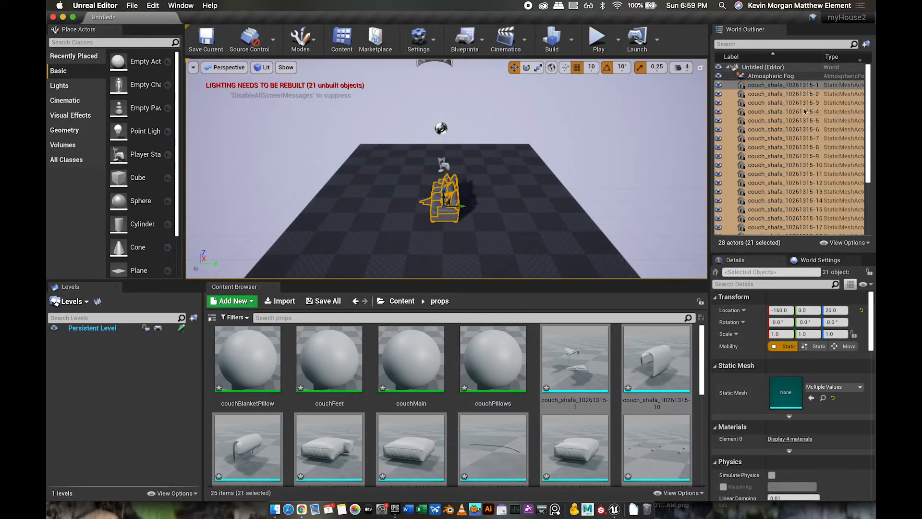
- Put the selected couch meshes into a new World Outliner folder named couch and collapse it
{"action": "left_click", "coordinate": [868, 110]}
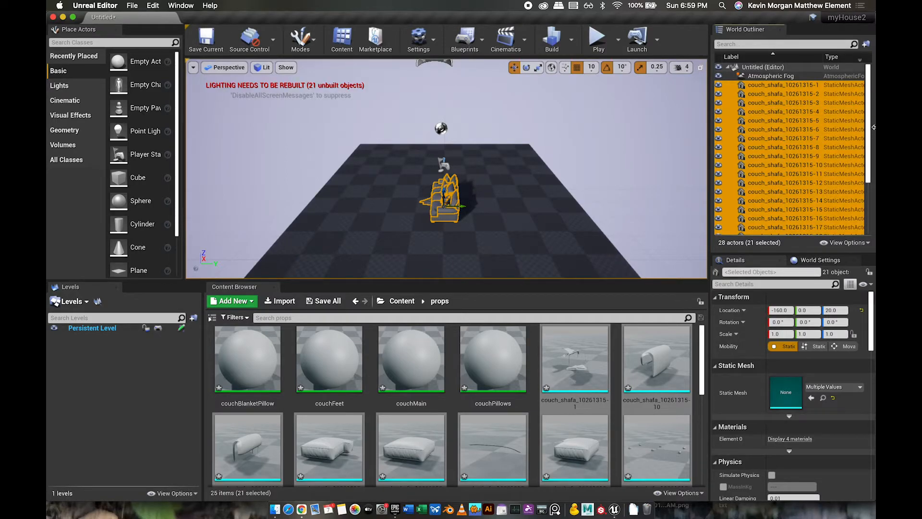
{"action": "left_click_drag", "start_coordinate": [868, 116], "coordinate": [870, 84]}
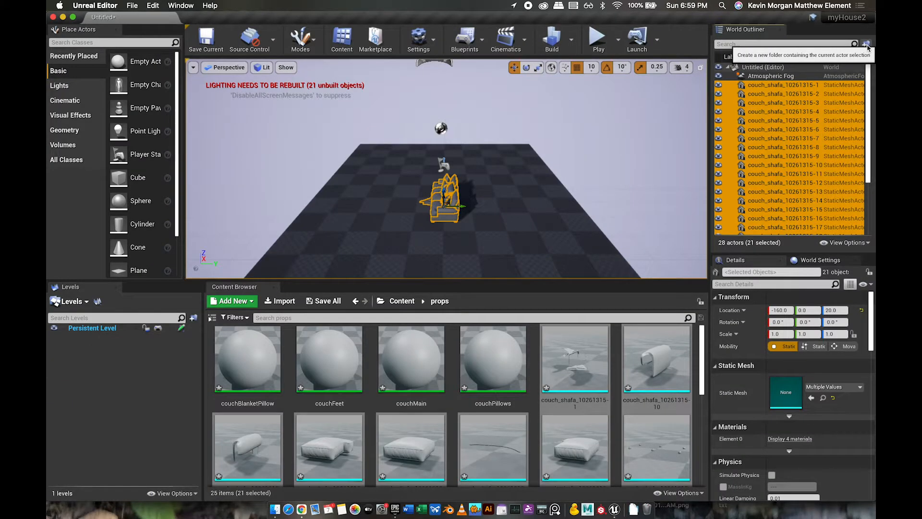
{"action": "left_click", "coordinate": [866, 44]}
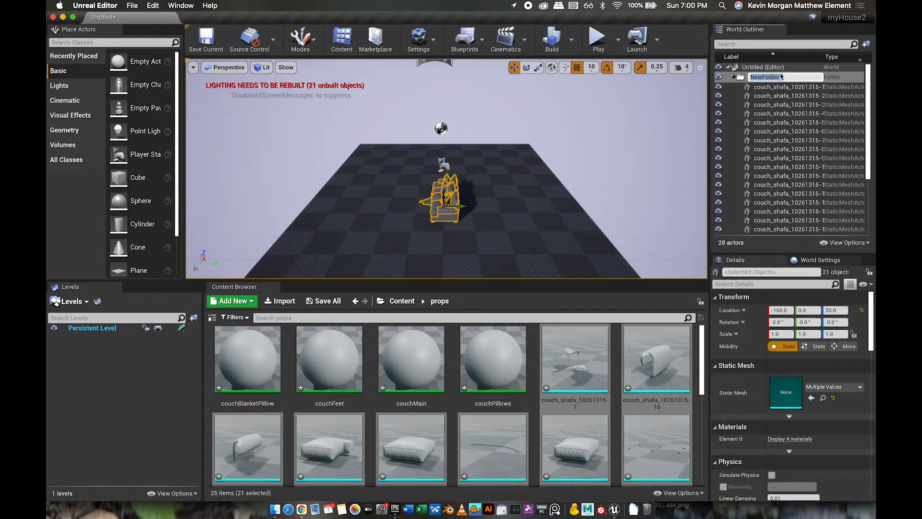
{"action": "type", "text": "couch"}
{"action": "key", "text": "Return"}
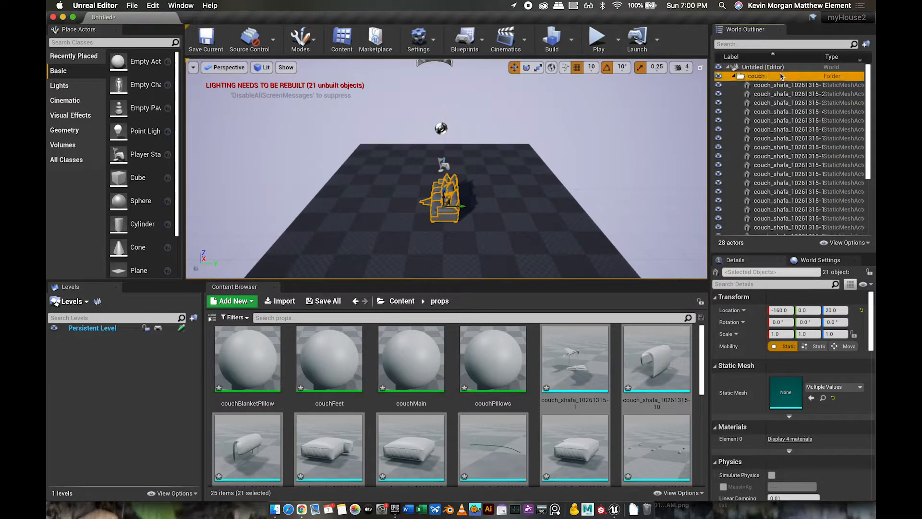
{"action": "left_click", "coordinate": [734, 77]}
{"action": "right_click", "coordinate": [737, 80]}
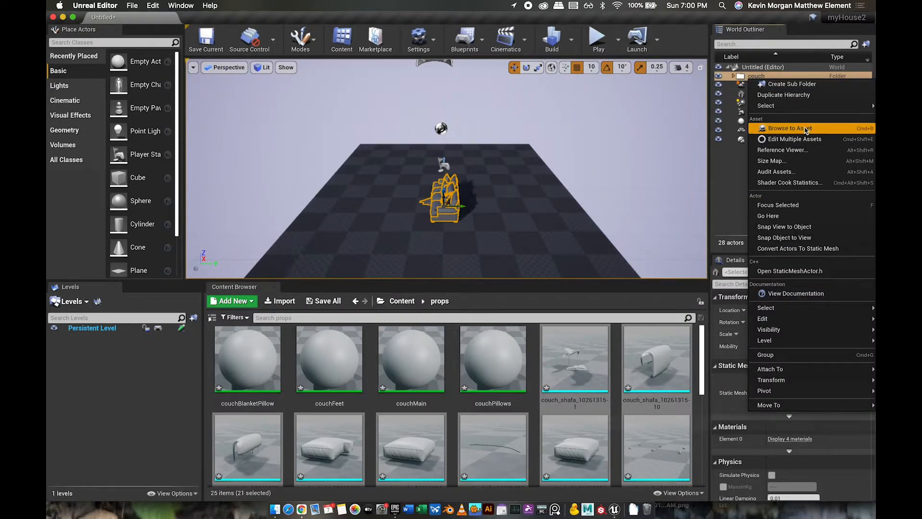
{"action": "left_click", "coordinate": [716, 118]}
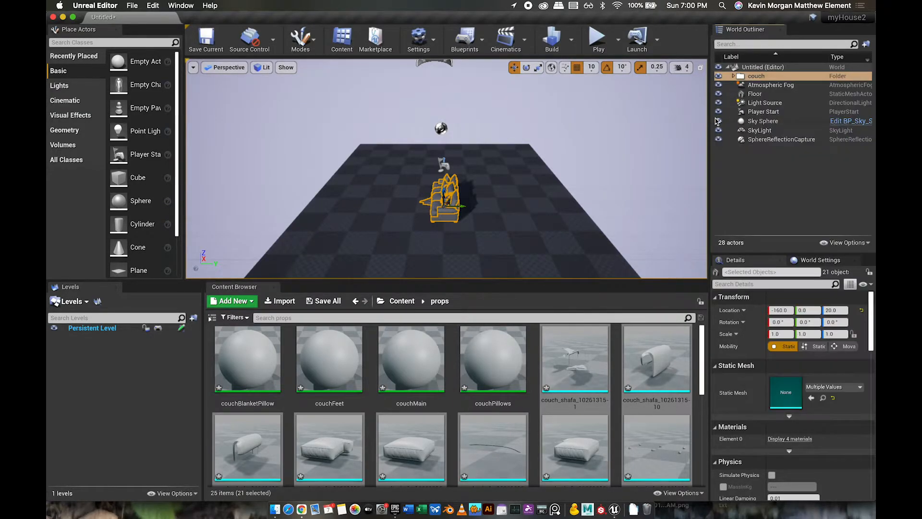
- Move the whole couch along the Y axis to 90 and rotate it -20 degrees about the Z axis
{"action": "left_click_drag", "start_coordinate": [461, 205], "coordinate": [487, 206]}
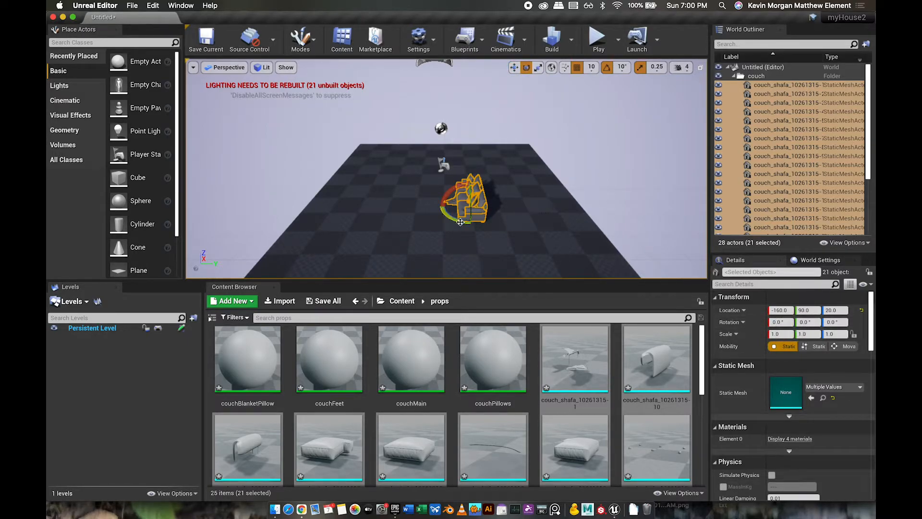
{"action": "left_click_drag", "start_coordinate": [456, 219], "coordinate": [442, 221]}
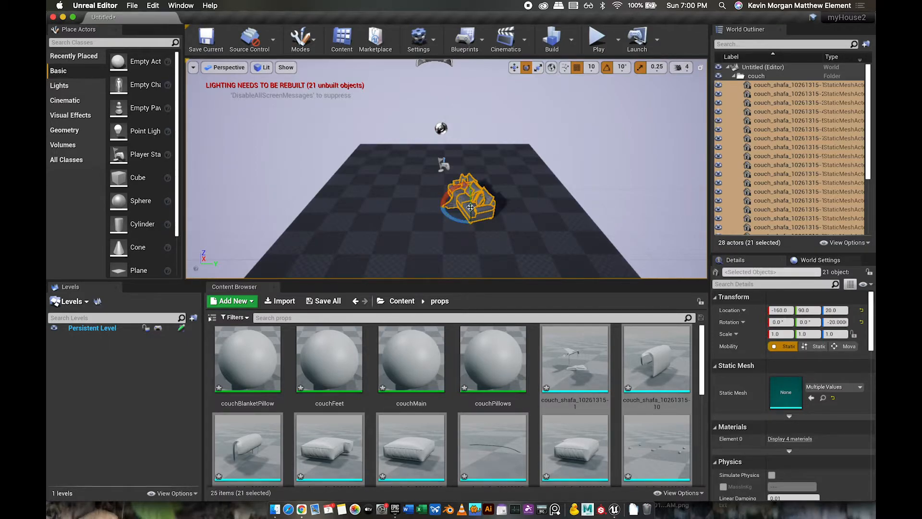
{"action": "scroll", "coordinate": [513, 232], "scroll_direction": "up", "scroll_amount": 5}
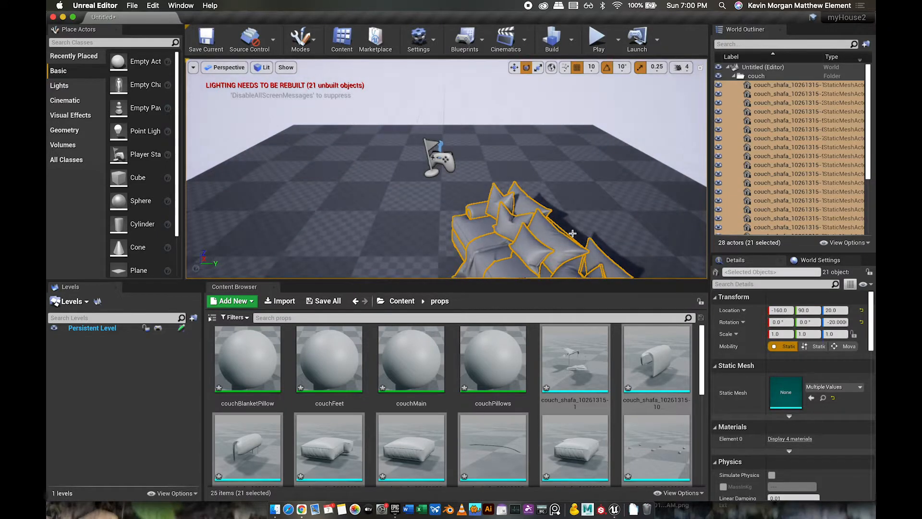
{"action": "key", "text": "f"}
{"action": "scroll", "coordinate": [559, 228], "scroll_direction": "up", "scroll_amount": 4}
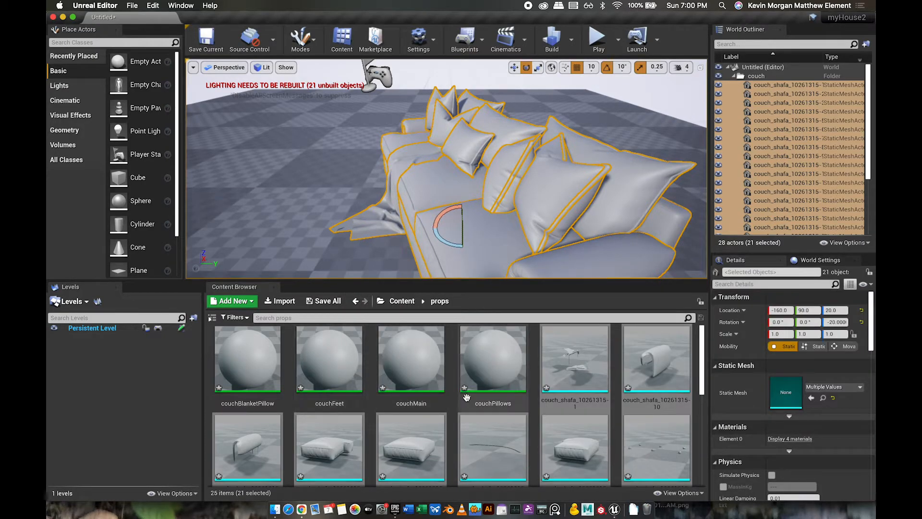
- Open the couchMain material for editing and move its result node clear of the overlapping Param node
{"action": "double_click", "coordinate": [418, 367]}
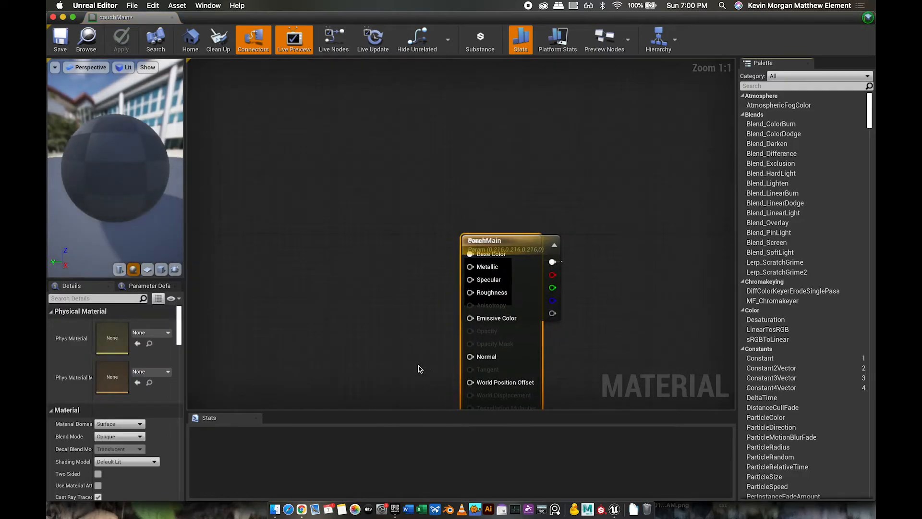
{"action": "left_click_drag", "start_coordinate": [514, 251], "coordinate": [624, 179]}
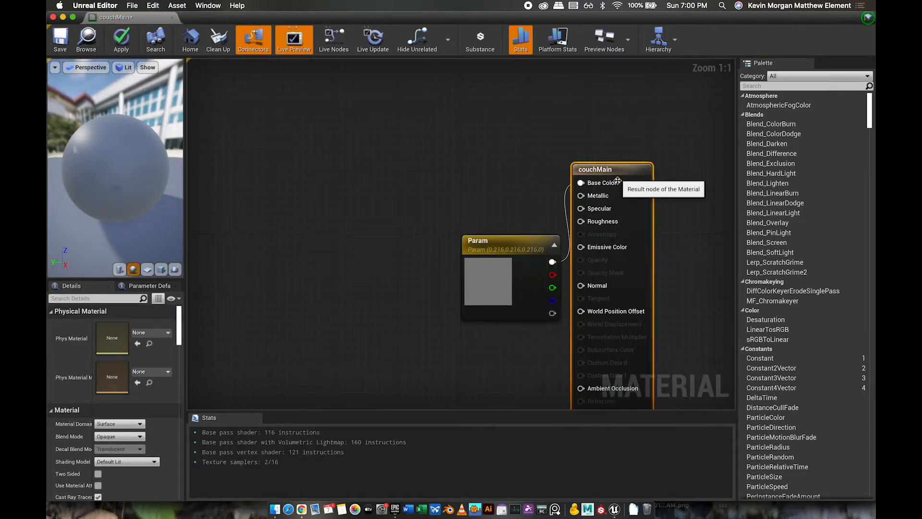
- Move the Param node well clear of the couchMain result node and shift the material editor window aside to reach the main editor
{"action": "left_click_drag", "start_coordinate": [523, 249], "coordinate": [387, 114]}
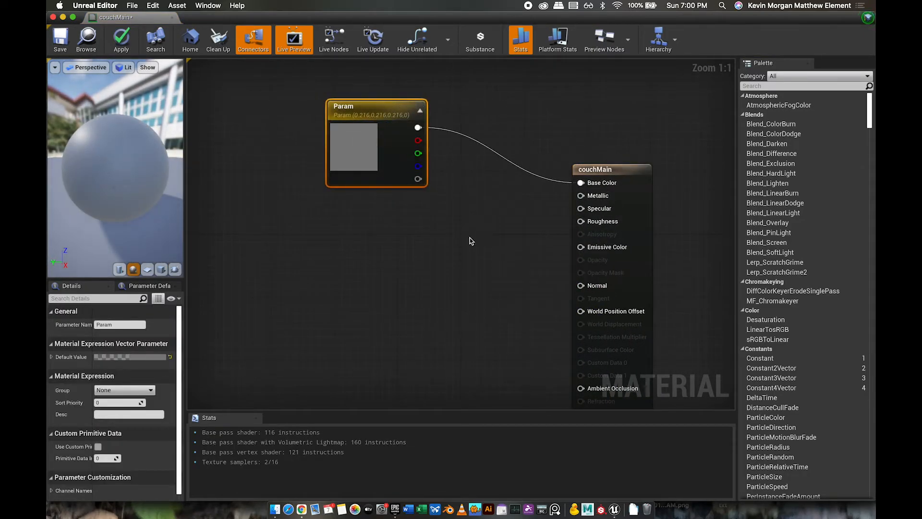
{"action": "left_click_drag", "start_coordinate": [403, 111], "coordinate": [356, 87]}
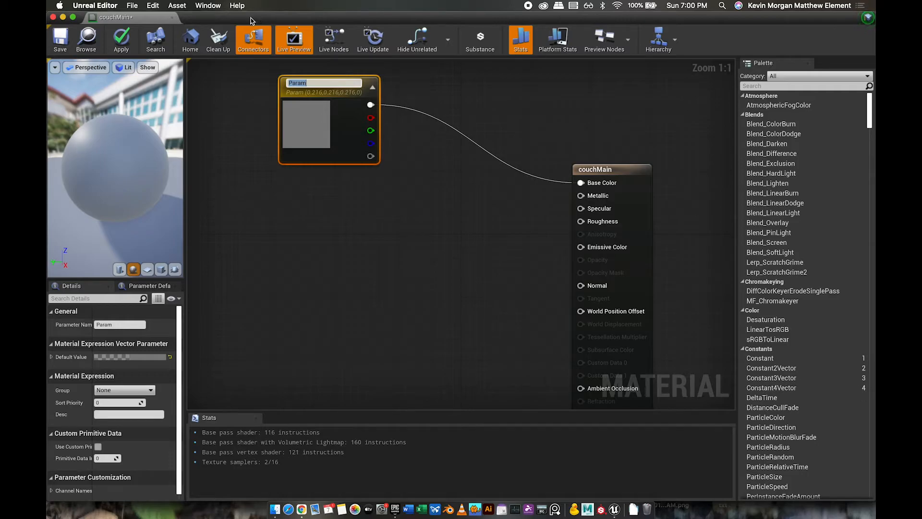
{"action": "left_click_drag", "start_coordinate": [250, 21], "coordinate": [725, 5]}
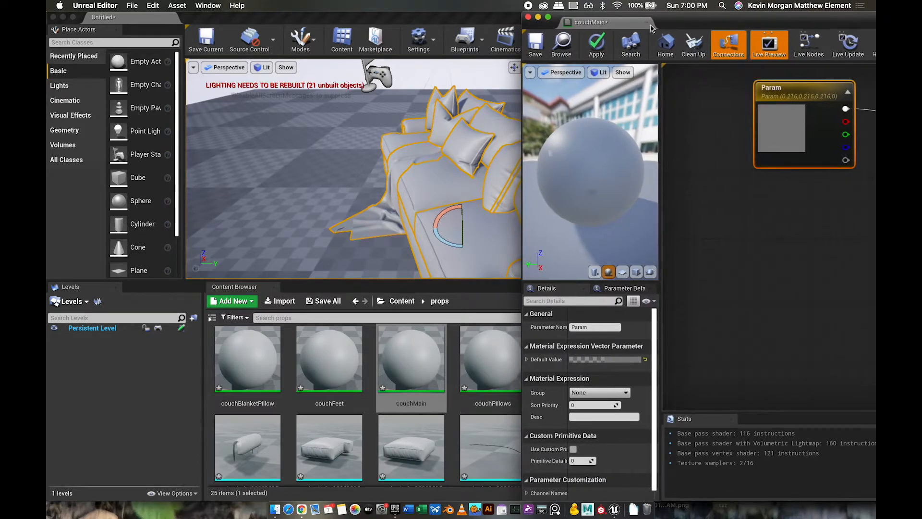
{"action": "left_click", "coordinate": [387, 20]}
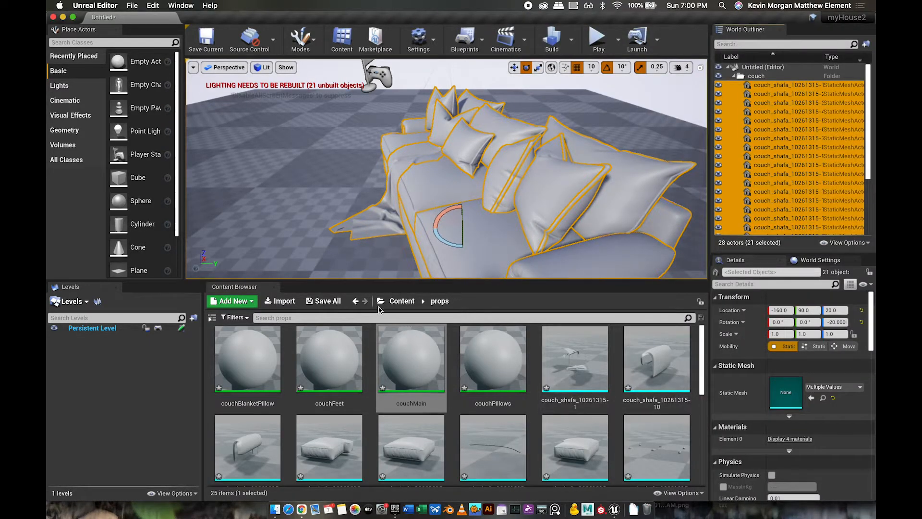
- Open the project's textures folder, show its assets in the Columns view and widen the Name column
{"action": "left_click", "coordinate": [401, 300]}
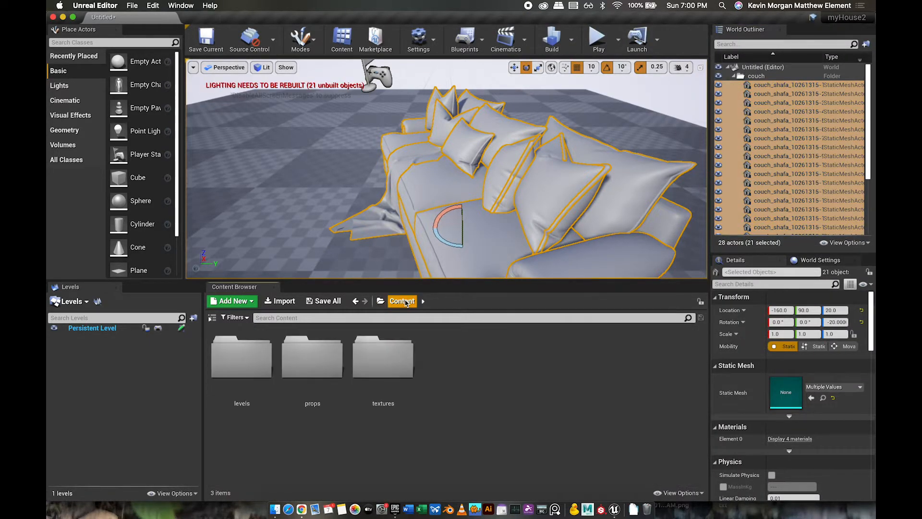
{"action": "left_click", "coordinate": [373, 362]}
{"action": "double_click", "coordinate": [373, 362]}
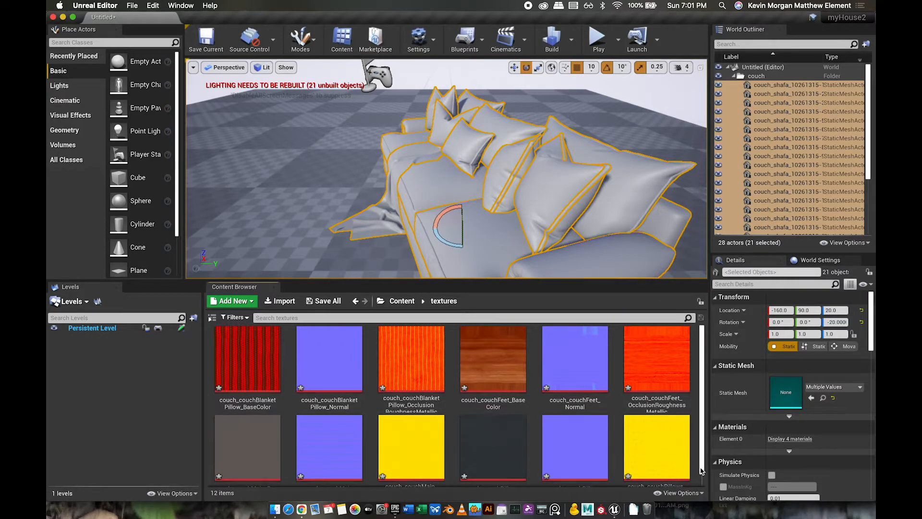
{"action": "left_click", "coordinate": [697, 494]}
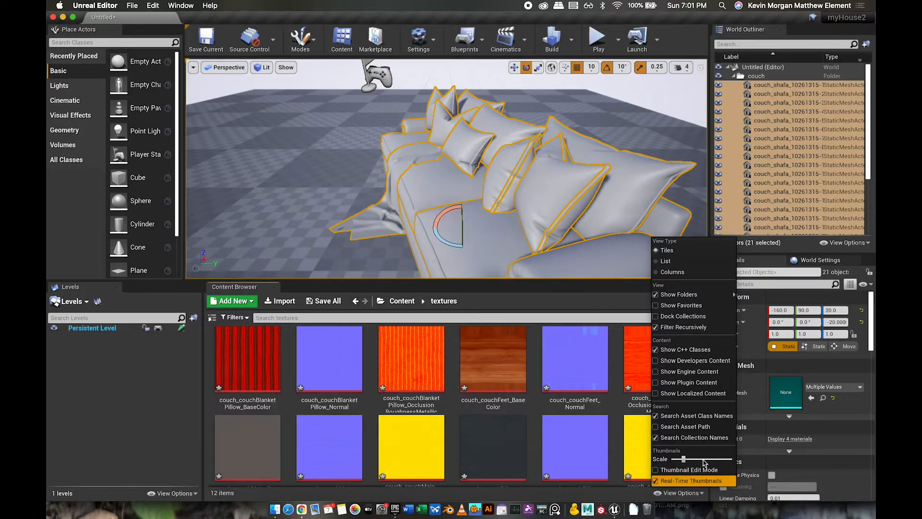
{"action": "left_click", "coordinate": [671, 273]}
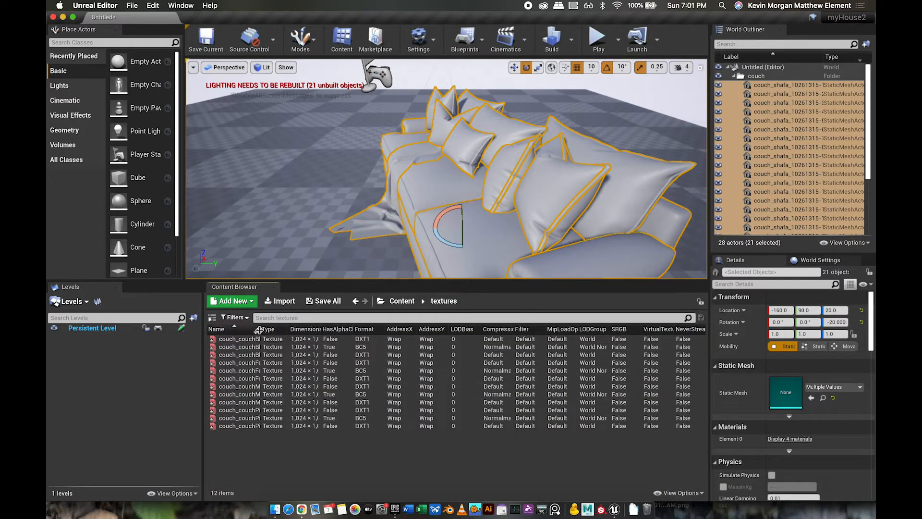
{"action": "left_click_drag", "start_coordinate": [268, 329], "coordinate": [345, 335]}
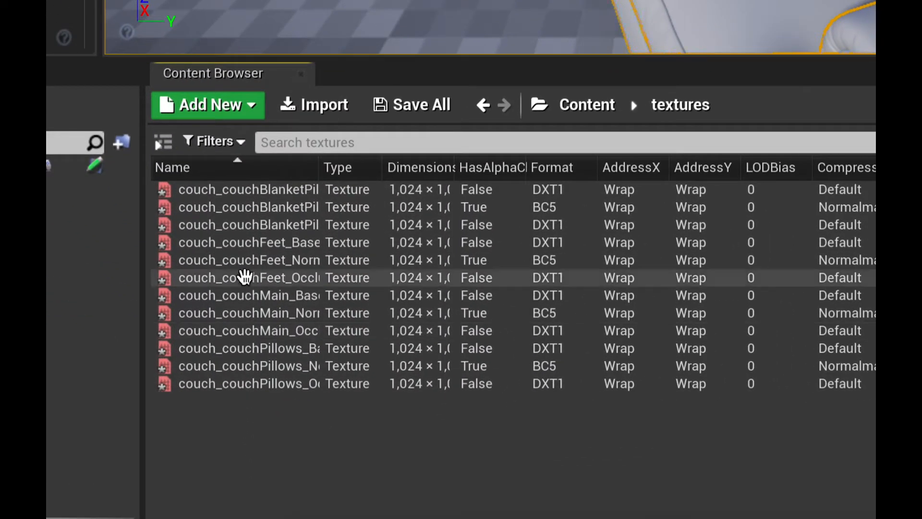
- Select the three couch_couchMain textures together: base color, normal and occlusion-roughness-metallic
{"action": "mouse_move", "coordinate": [225, 337]}
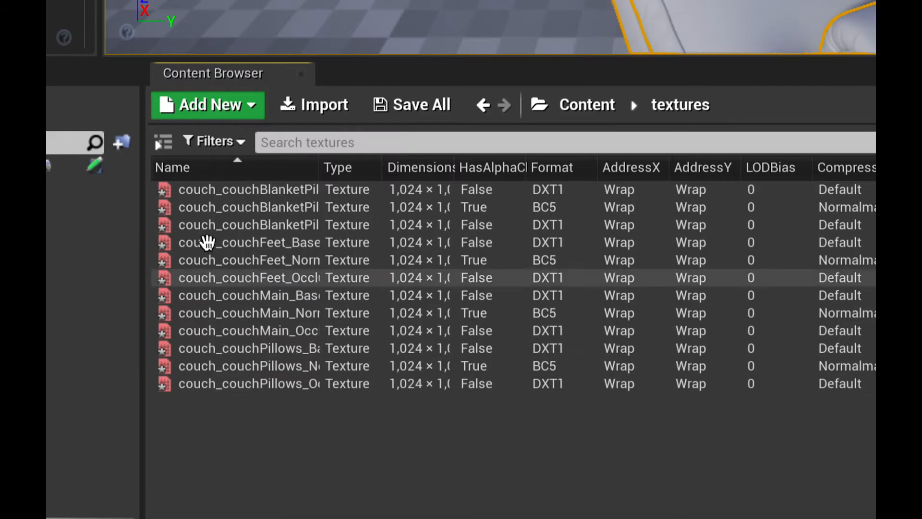
{"action": "mouse_move", "coordinate": [298, 385]}
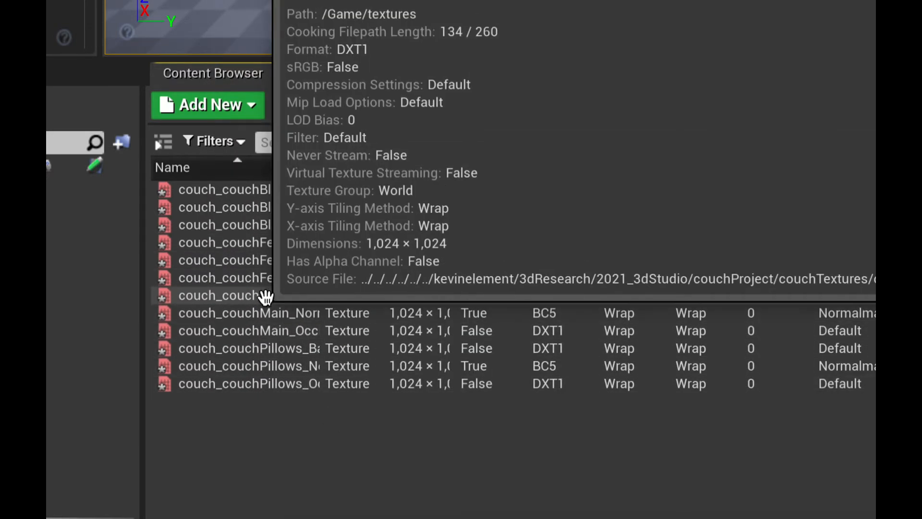
{"action": "left_click", "coordinate": [264, 295], "text": "shift"}
{"action": "left_click", "coordinate": [278, 411]}
{"action": "left_click", "coordinate": [268, 296]}
{"action": "left_click", "coordinate": [268, 312], "text": "shift"}
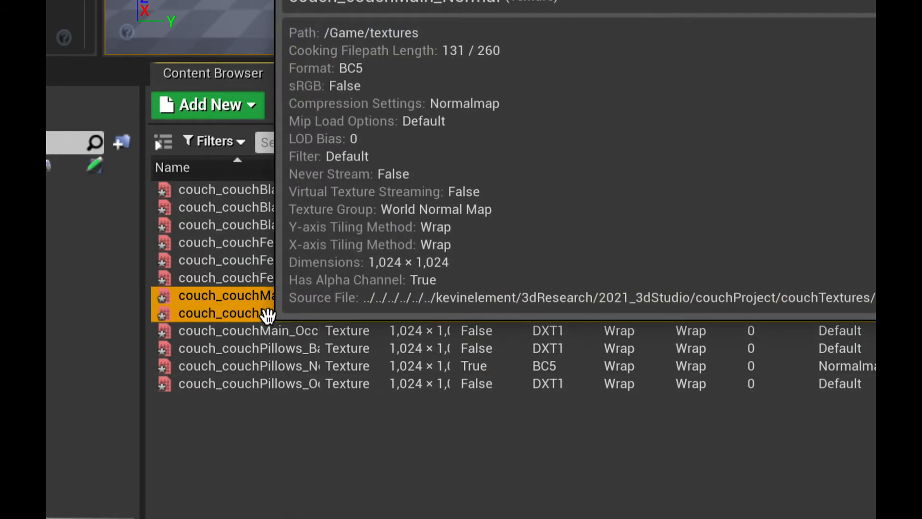
{"action": "left_click", "coordinate": [278, 331], "text": "shift"}
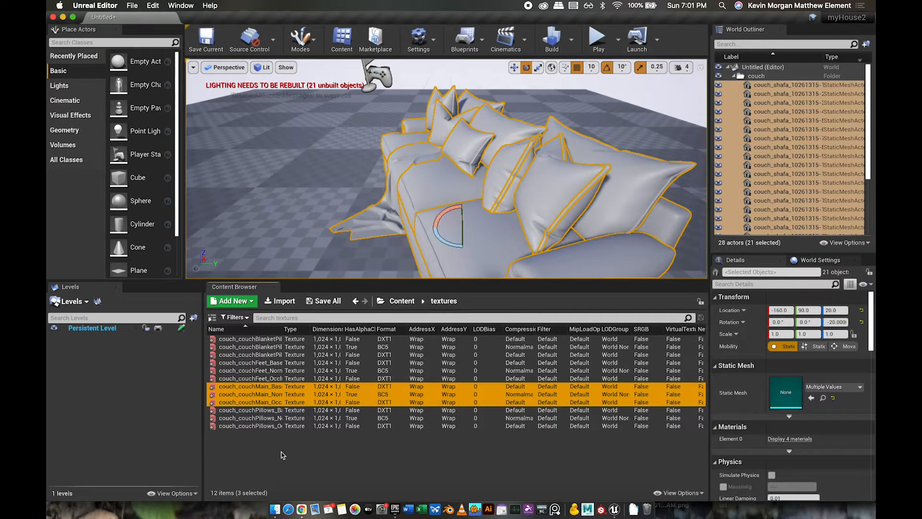
- Narrow the main editor window so the texture list and the couchMain material graph are accessible side by side
{"action": "key", "text": "super+Tab"}
{"action": "key", "text": "super+shift+Tab"}
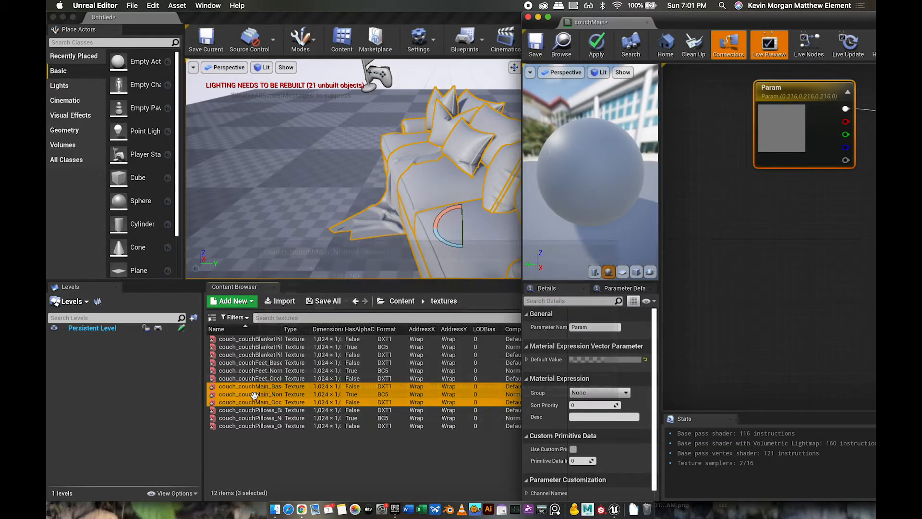
{"action": "left_click_drag", "start_coordinate": [253, 394], "coordinate": [239, 371]}
{"action": "left_click", "coordinate": [663, 13]}
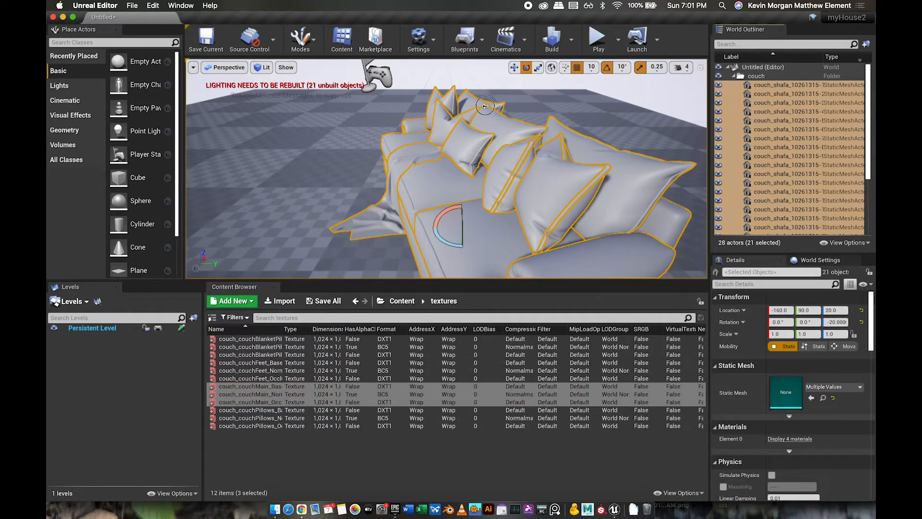
{"action": "left_click_drag", "start_coordinate": [874, 111], "coordinate": [616, 98]}
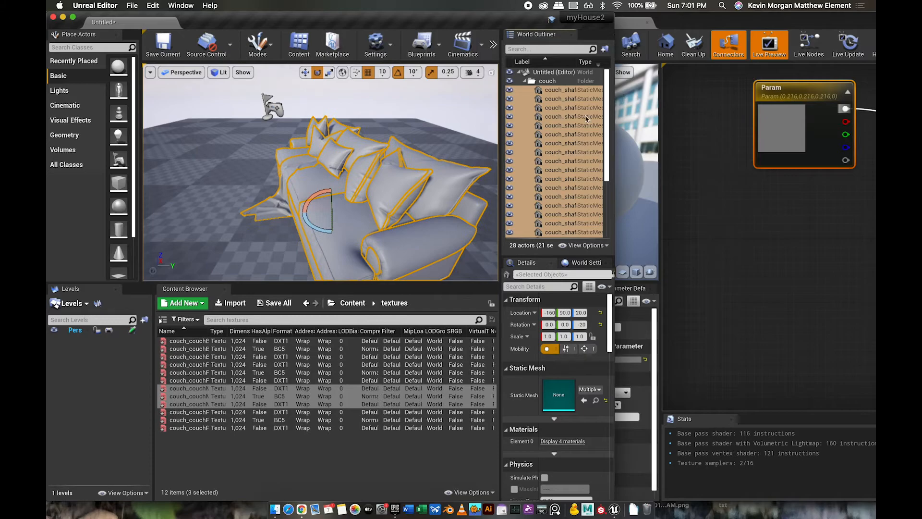
- Add the three selected couch_couchMain textures to the couchMain material graph as Texture Sample nodes
{"action": "left_click", "coordinate": [185, 435]}
{"action": "left_click", "coordinate": [183, 389]}
{"action": "left_click", "coordinate": [183, 395], "text": "shift"}
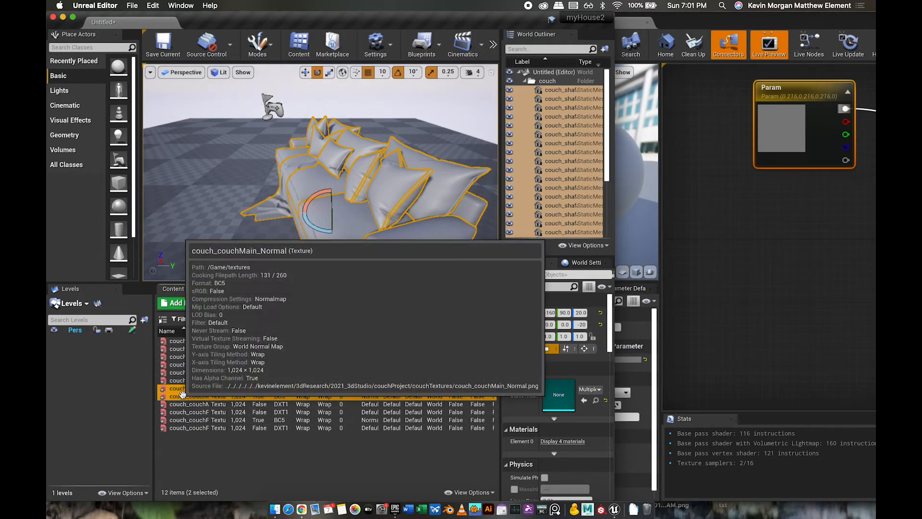
{"action": "left_click", "coordinate": [183, 404], "text": "shift"}
{"action": "left_click_drag", "start_coordinate": [182, 403], "coordinate": [696, 222]}
{"action": "left_click", "coordinate": [708, 182]}
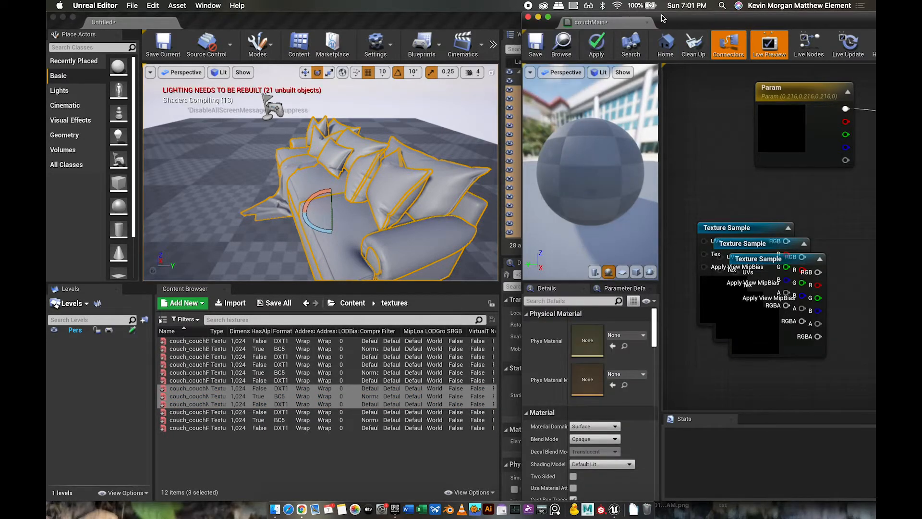
- Restore the main editor window and the couchMain material editor window to full size
{"action": "left_click", "coordinate": [443, 17]}
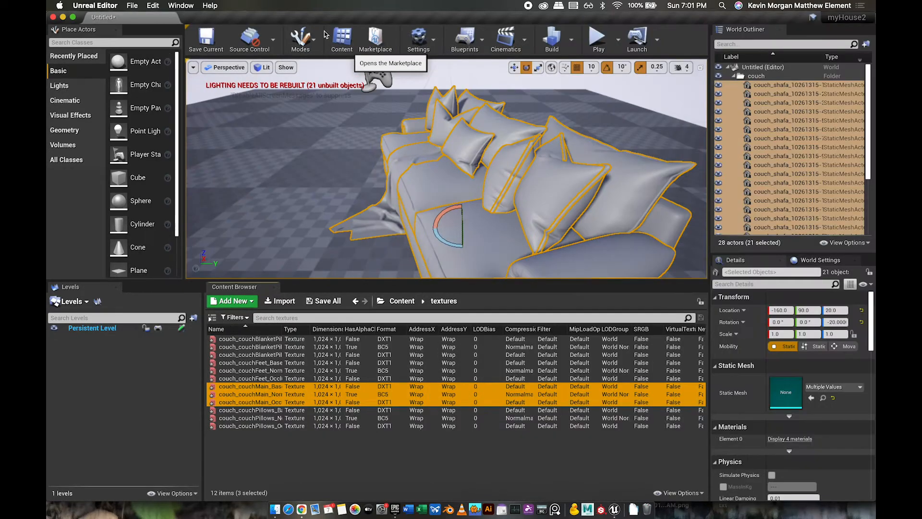
{"action": "key", "text": "super+Tab"}
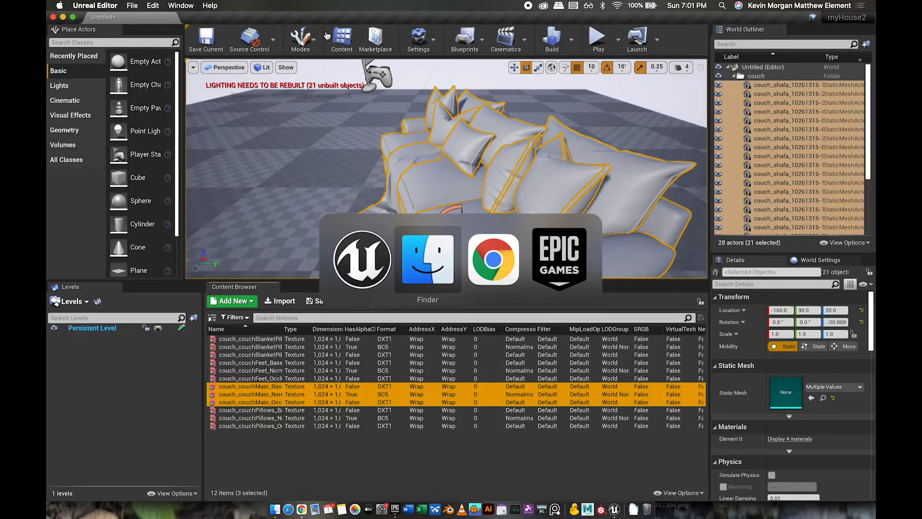
{"action": "key", "text": "super+shift+Tab"}
{"action": "left_click", "coordinate": [734, 22]}
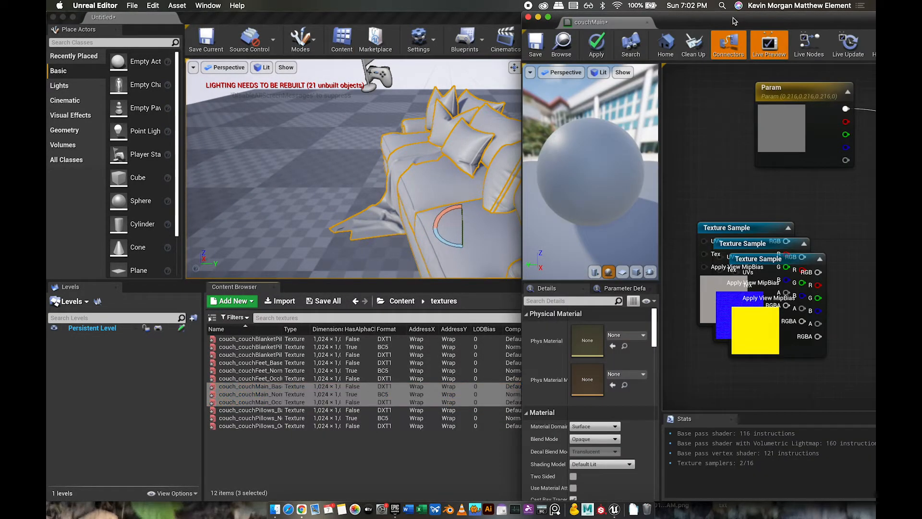
{"action": "double_click", "coordinate": [734, 22]}
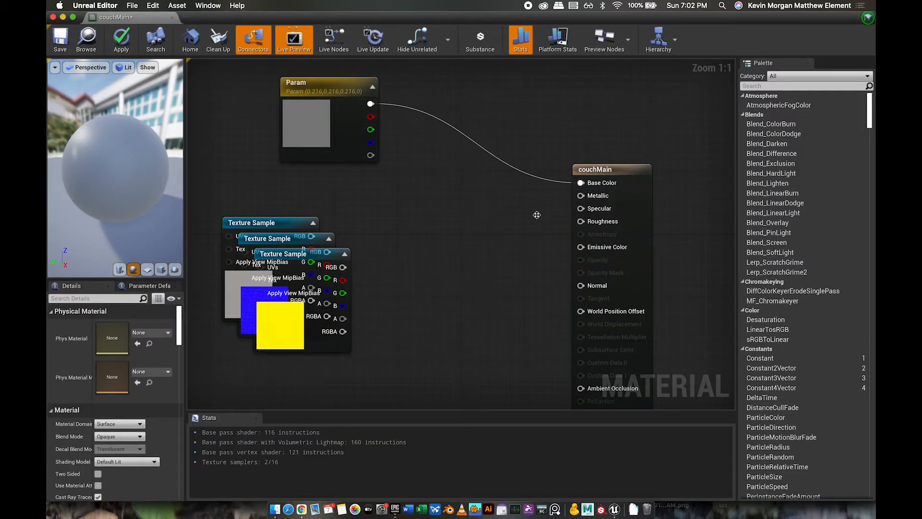
- Delete the Param node and stack the three Texture Sample nodes in a column beside the couchMain result node
{"action": "left_click", "coordinate": [358, 96]}
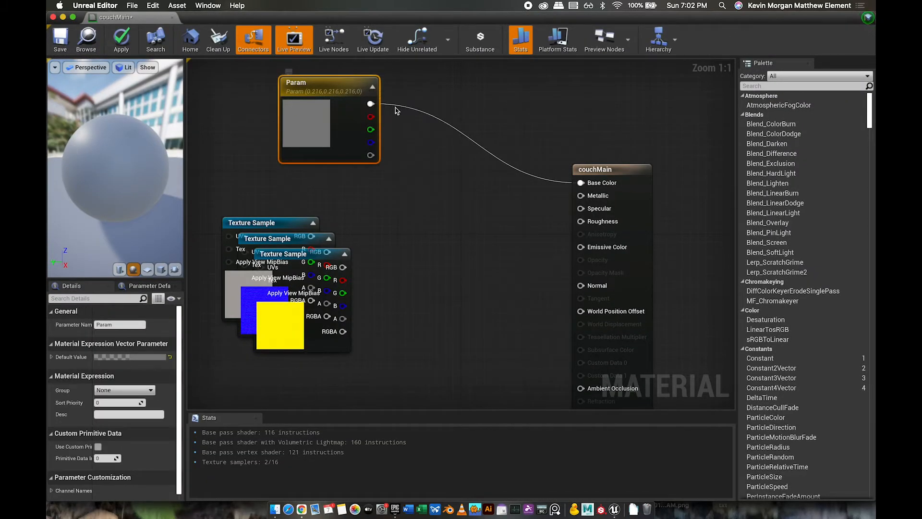
{"action": "key", "text": "Delete"}
{"action": "left_click_drag", "start_coordinate": [277, 220], "coordinate": [397, 86]}
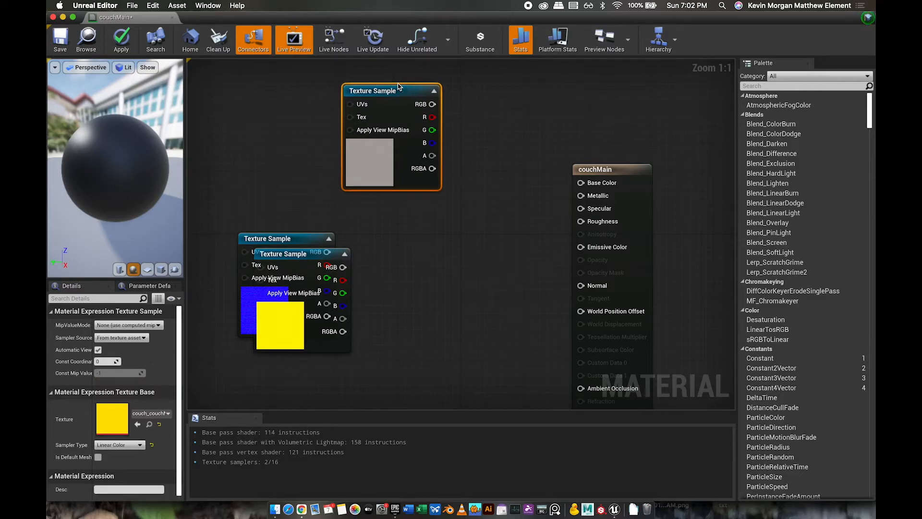
{"action": "left_click_drag", "start_coordinate": [301, 254], "coordinate": [422, 361]}
{"action": "left_click_drag", "start_coordinate": [305, 242], "coordinate": [408, 204]}
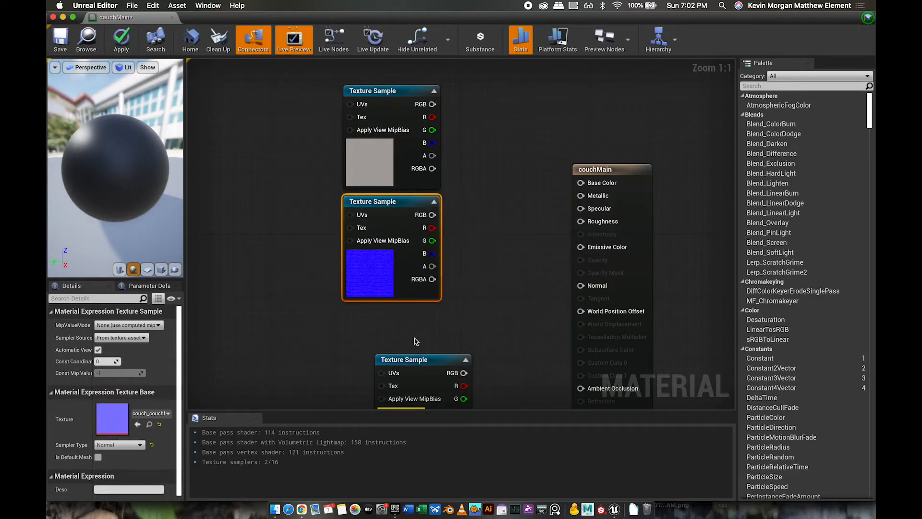
{"action": "left_click_drag", "start_coordinate": [394, 355], "coordinate": [378, 321]}
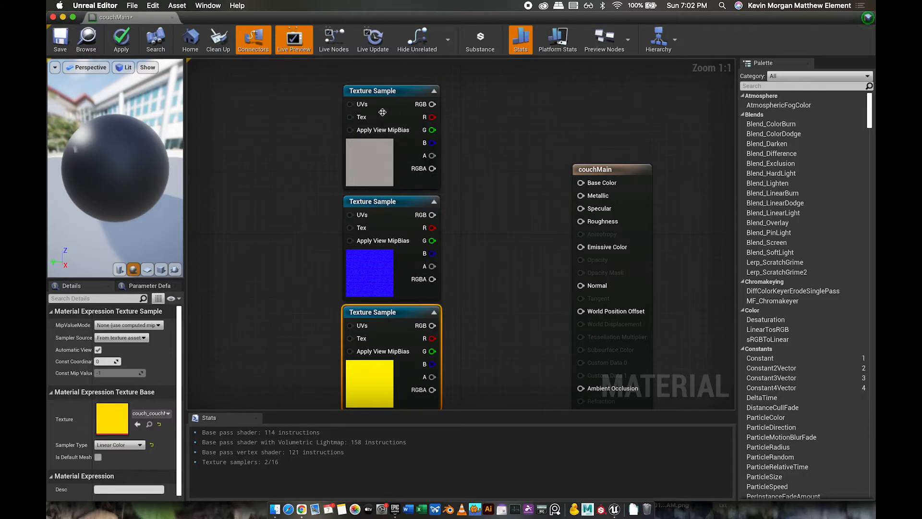
- Check the gray sample's source texture, couch_couchMain_BaseColor, and connect its RGB output to the material's Base Color input
{"action": "left_click_drag", "start_coordinate": [384, 92], "coordinate": [388, 96]}
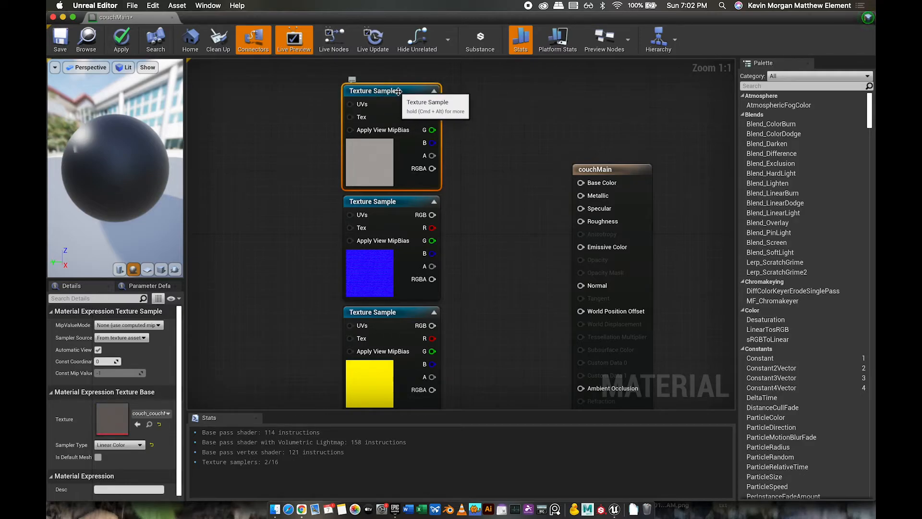
{"action": "double_click", "coordinate": [398, 91]}
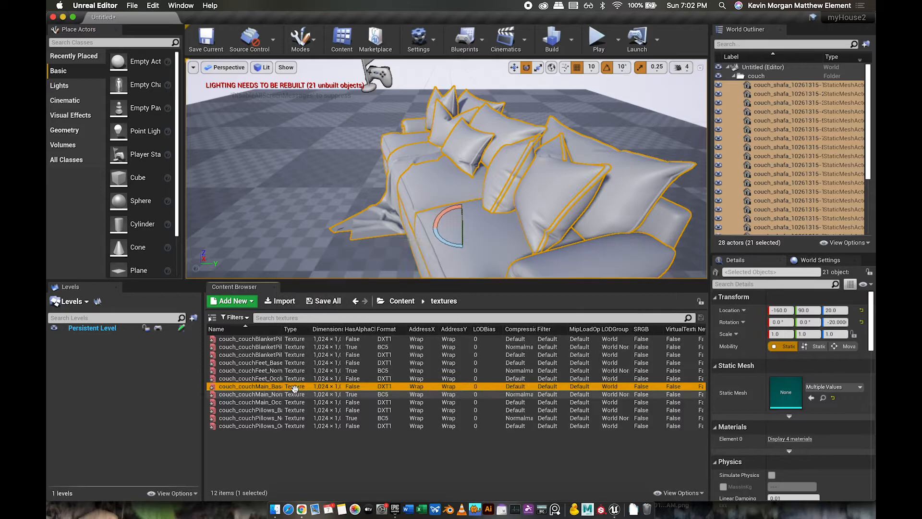
{"action": "mouse_move", "coordinate": [311, 387]}
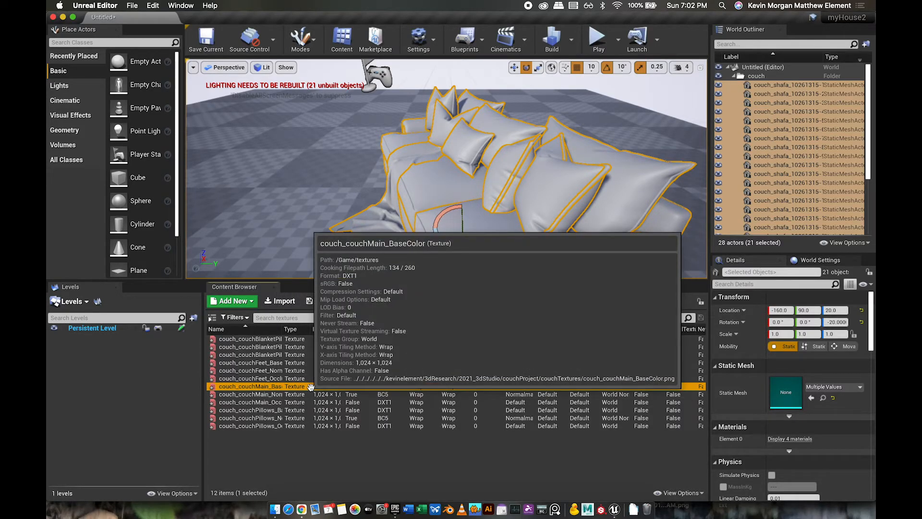
{"action": "key", "text": "super+grave"}
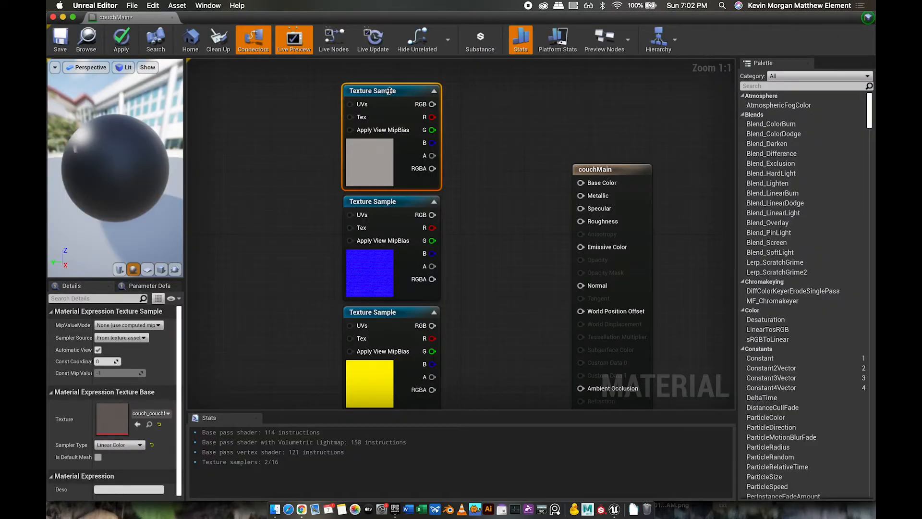
{"action": "left_click_drag", "start_coordinate": [432, 103], "coordinate": [581, 183]}
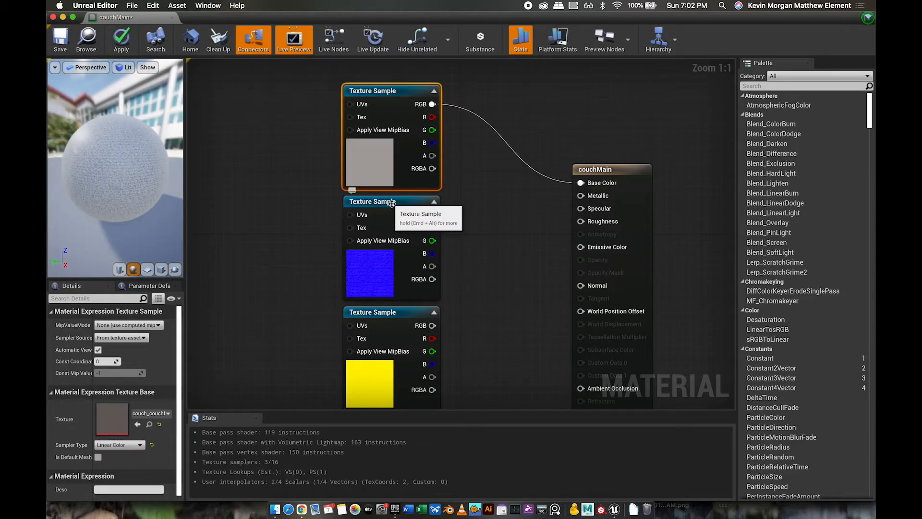
- Check the blue sample's source texture, couch_couchMain_Normal, and connect its RGB output to the material's Normal input
{"action": "key", "text": "super+grave"}
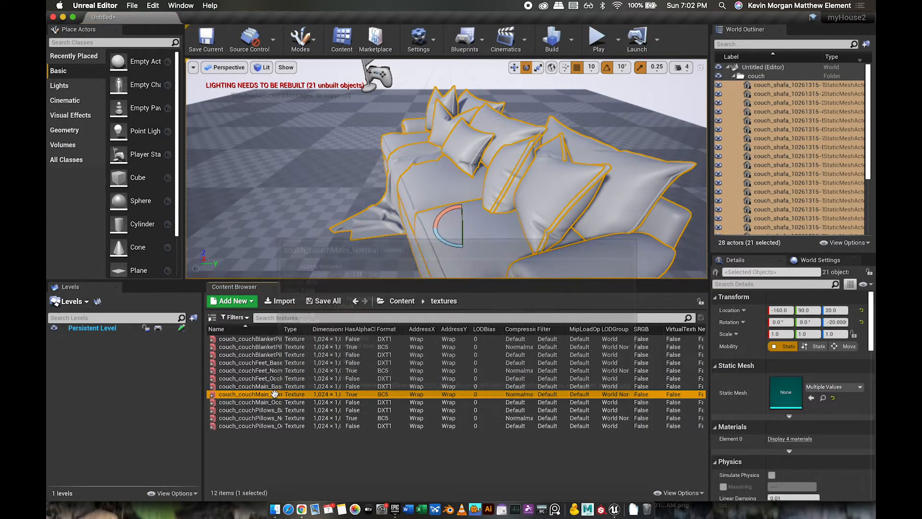
{"action": "mouse_move", "coordinate": [284, 392]}
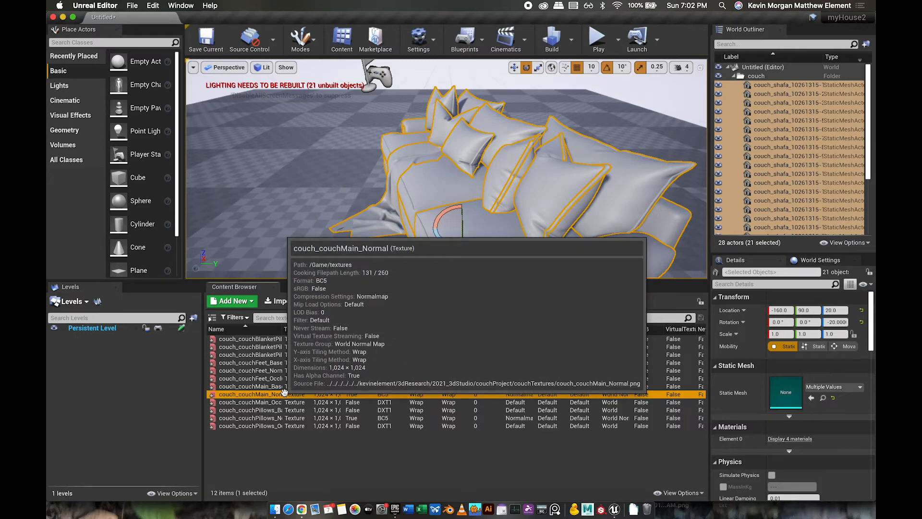
{"action": "key", "text": "super+grave"}
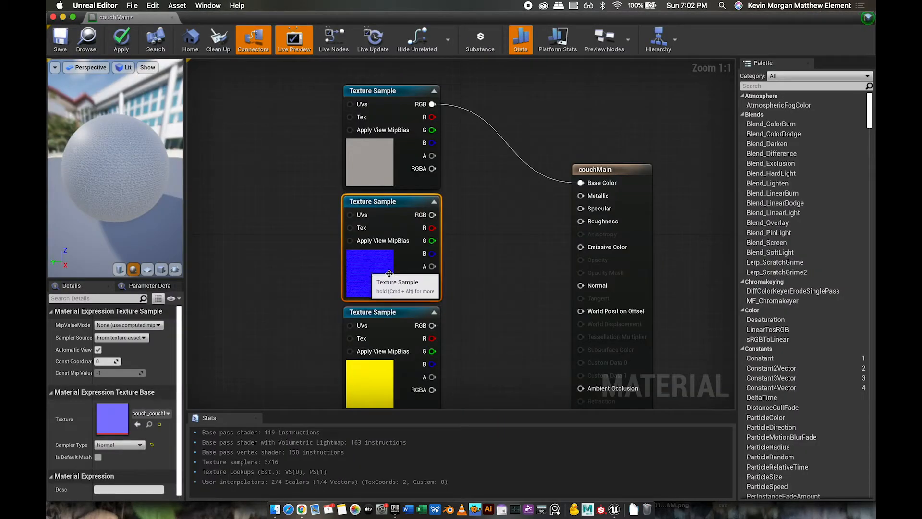
{"action": "left_click_drag", "start_coordinate": [434, 215], "coordinate": [581, 286]}
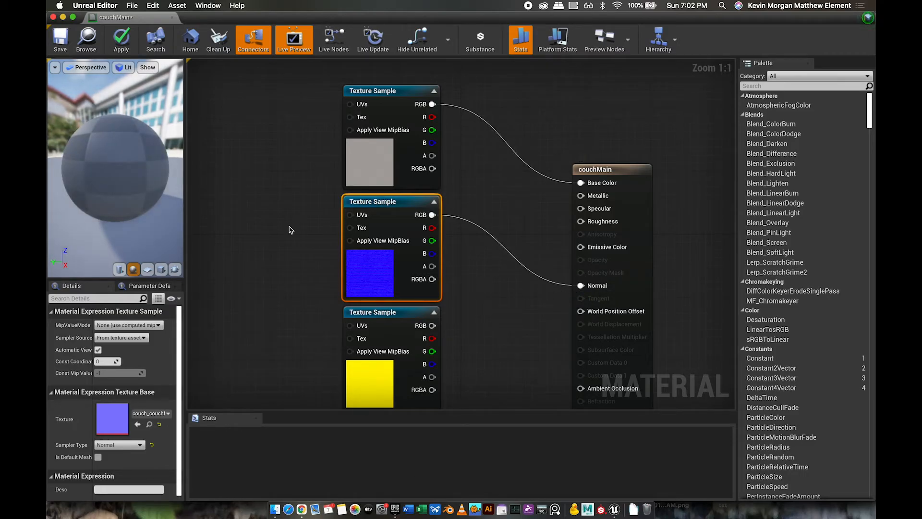
- Connect the yellow sample's R and G channels to the Roughness and Metallic inputs, and save and close the couchMain material
{"action": "left_click", "coordinate": [397, 315]}
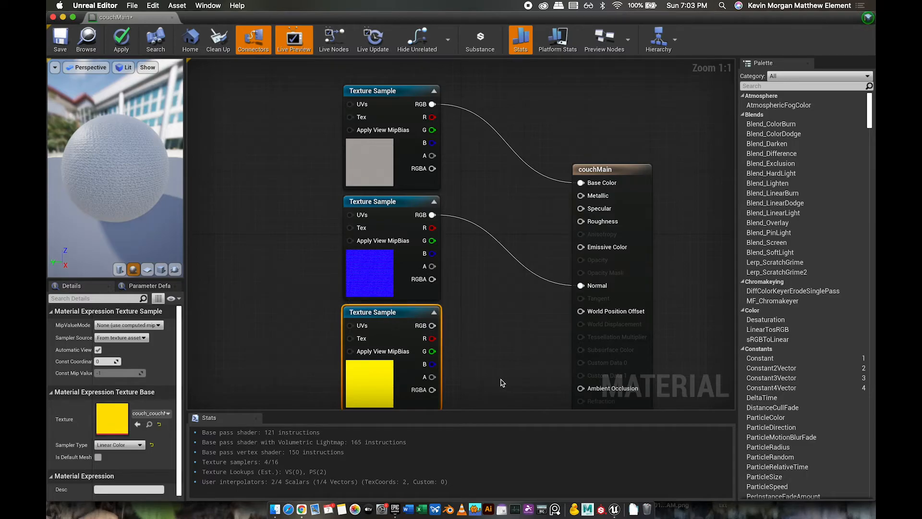
{"action": "scroll", "coordinate": [502, 382], "scroll_direction": "down", "scroll_amount": 2}
{"action": "scroll", "coordinate": [502, 383], "scroll_direction": "up", "scroll_amount": 1}
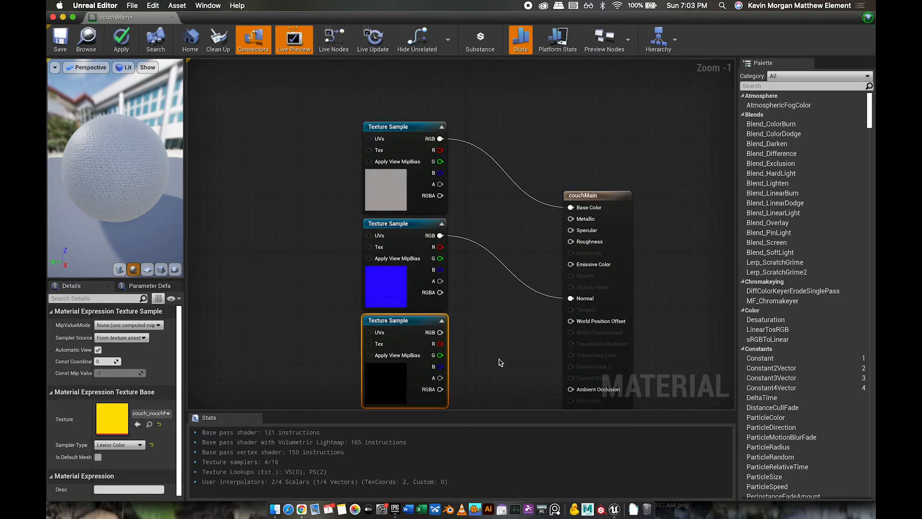
{"action": "right_click_drag", "start_coordinate": [501, 364], "coordinate": [449, 311]}
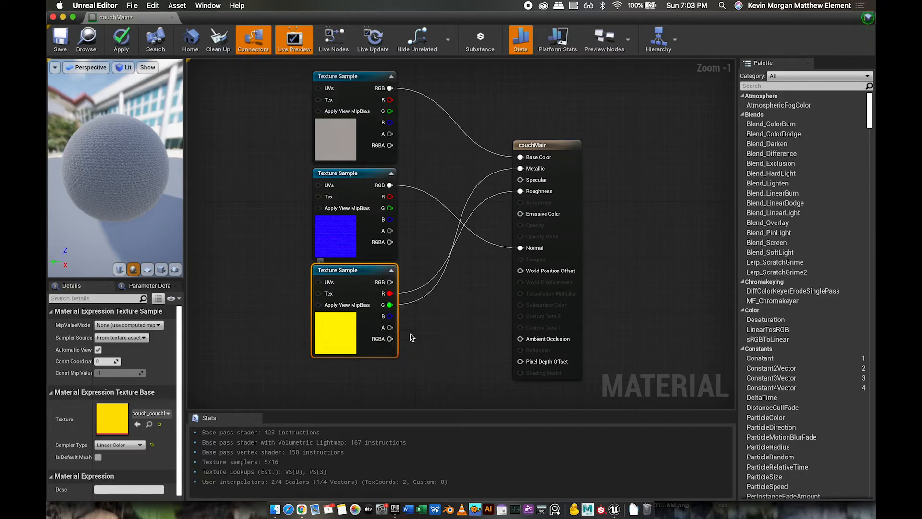
{"action": "left_click_drag", "start_coordinate": [105, 171], "coordinate": [178, 171]}
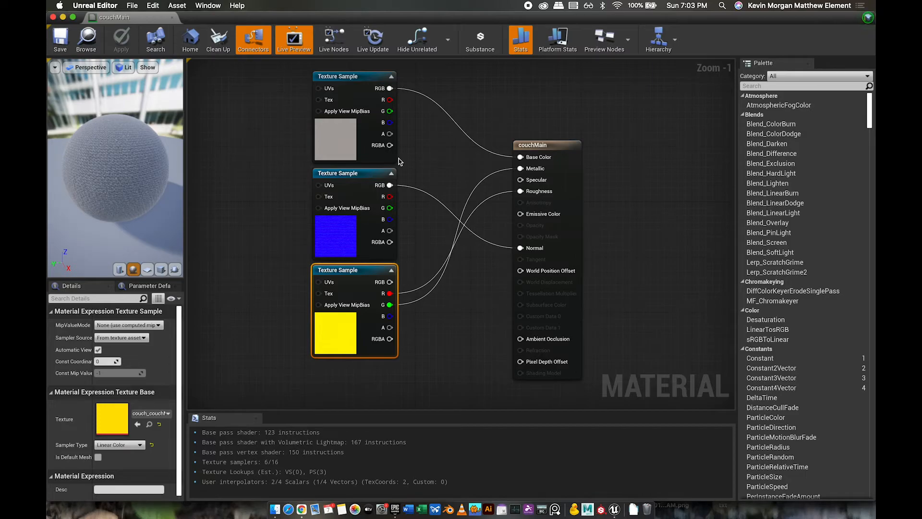
{"action": "left_click", "coordinate": [53, 17]}
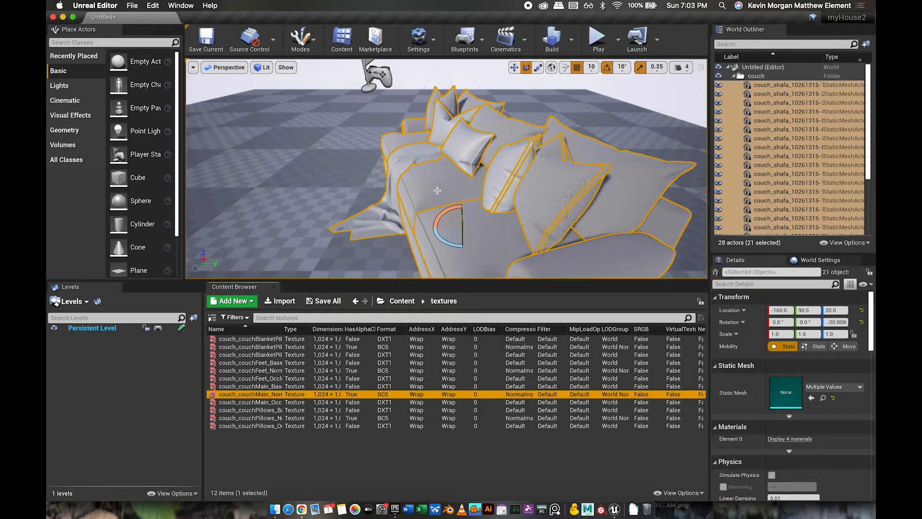
- Open the couchPillows material from the props folder for editing
{"action": "left_click_drag", "start_coordinate": [425, 188], "coordinate": [610, 197], "text": "alt"}
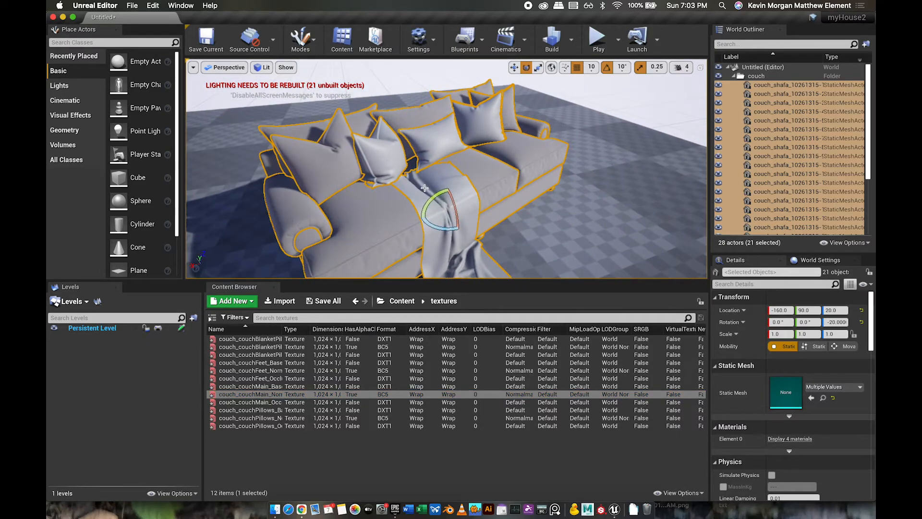
{"action": "scroll", "coordinate": [424, 188], "scroll_direction": "up", "scroll_amount": 5}
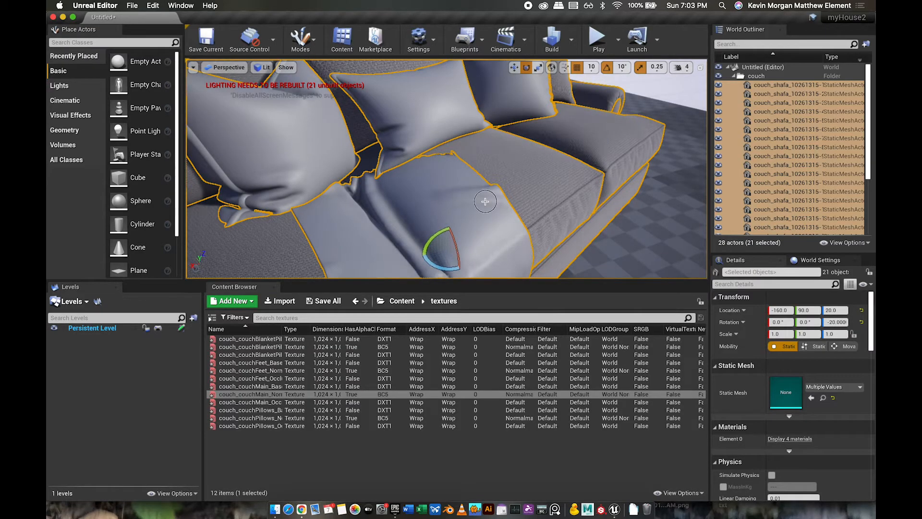
{"action": "left_click_drag", "start_coordinate": [485, 201], "coordinate": [466, 200], "text": "alt"}
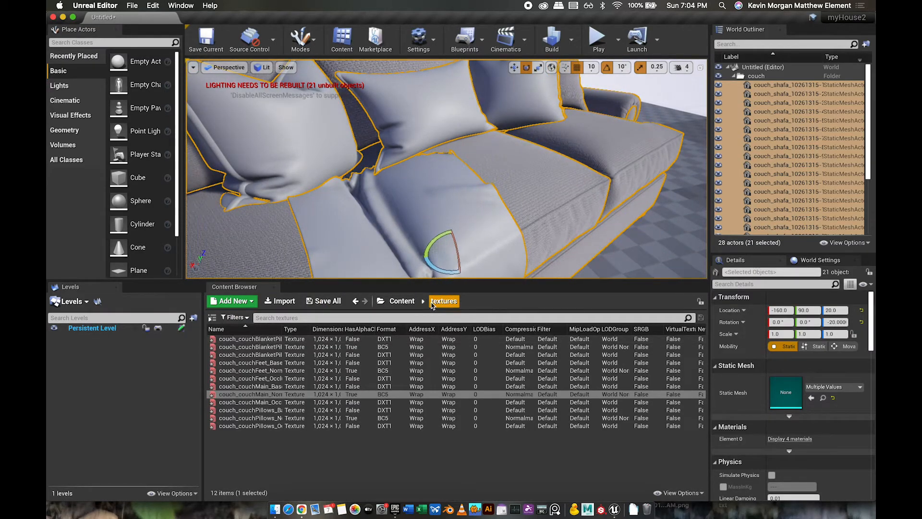
{"action": "left_click", "coordinate": [401, 301]}
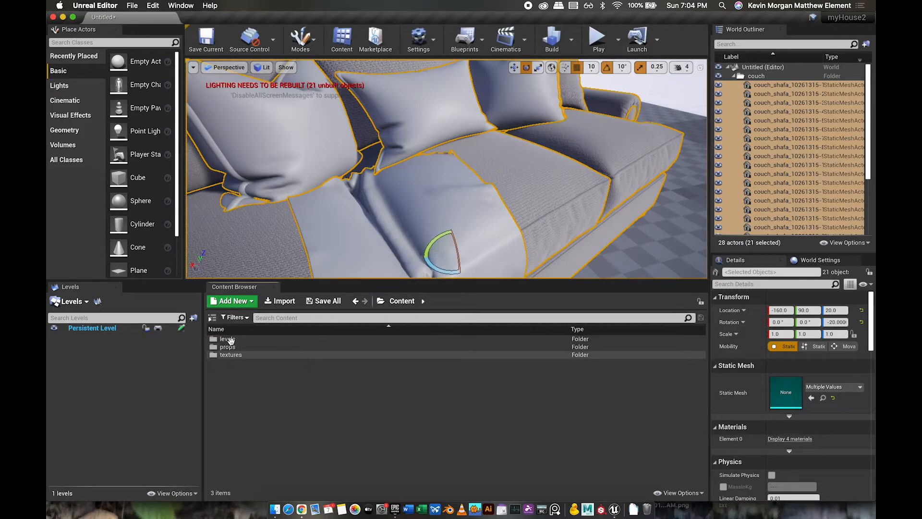
{"action": "double_click", "coordinate": [227, 346]}
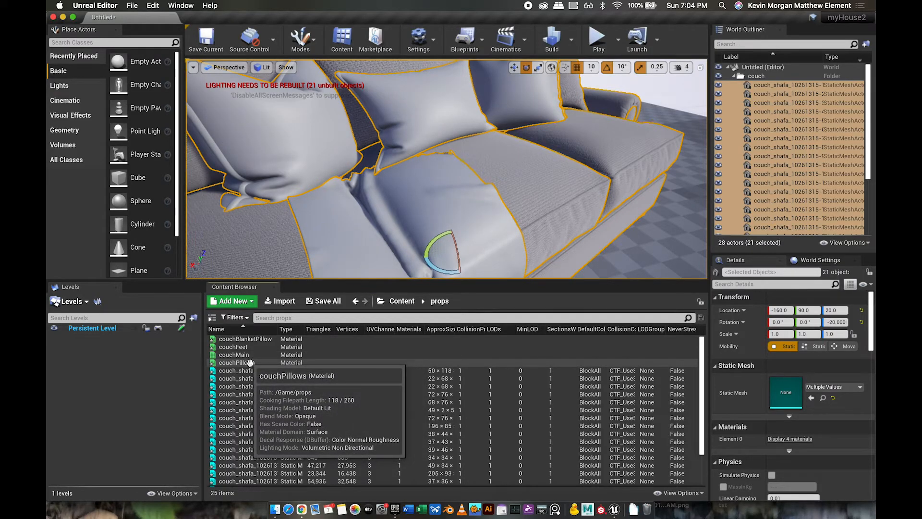
{"action": "double_click", "coordinate": [249, 363]}
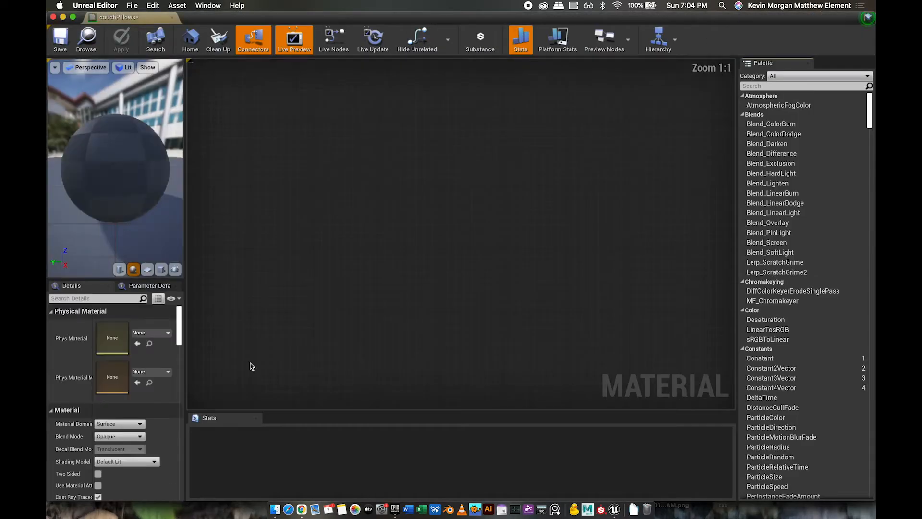
- Resize the main editor and couchPillows material windows so both are visible, and show the textures folder in the content browser
{"action": "left_click_drag", "start_coordinate": [47, 113], "coordinate": [509, 123]}
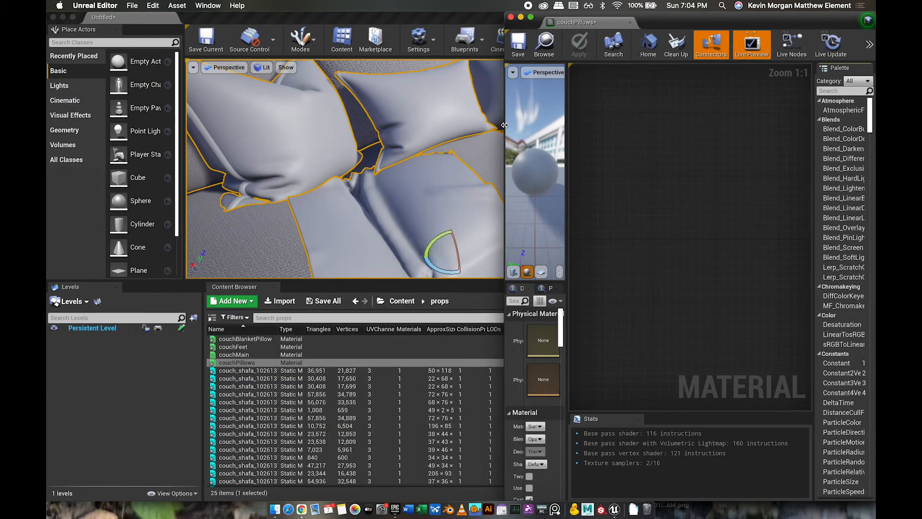
{"action": "left_click", "coordinate": [423, 17]}
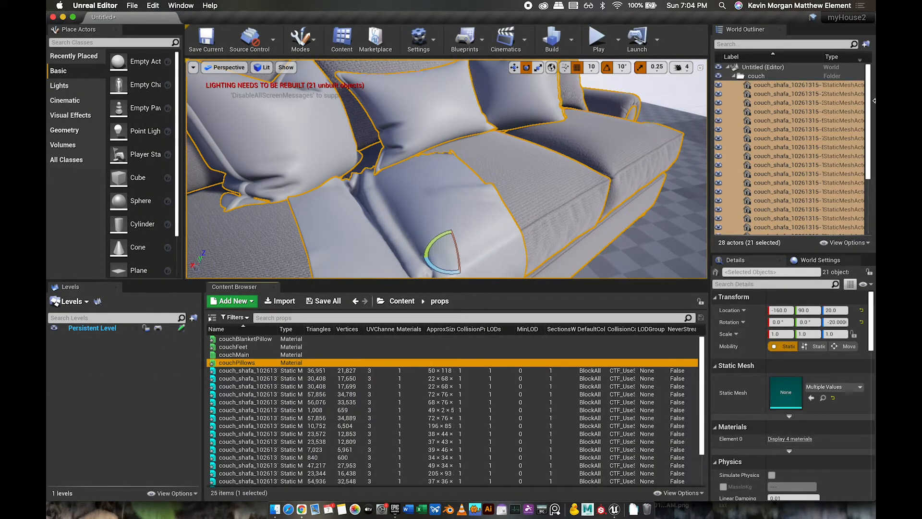
{"action": "left_click_drag", "start_coordinate": [873, 105], "coordinate": [512, 108]}
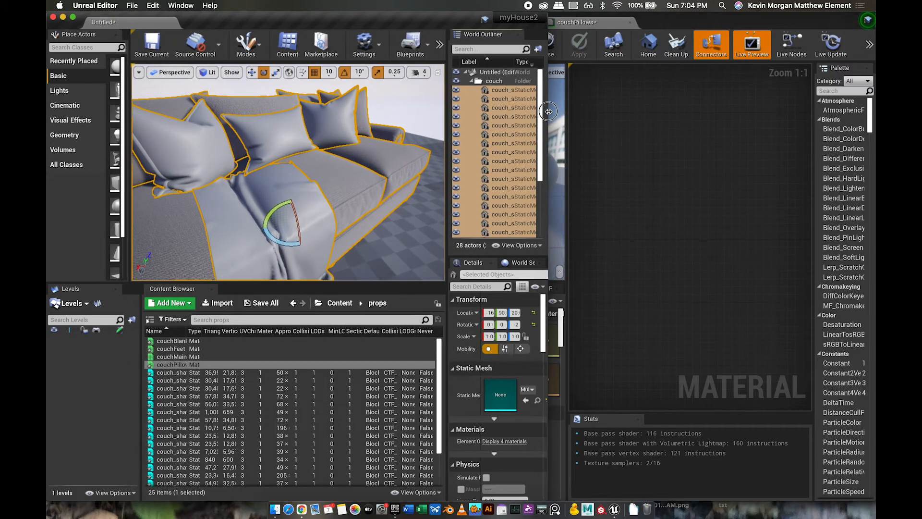
{"action": "left_click", "coordinate": [339, 303]}
{"action": "double_click", "coordinate": [165, 356]}
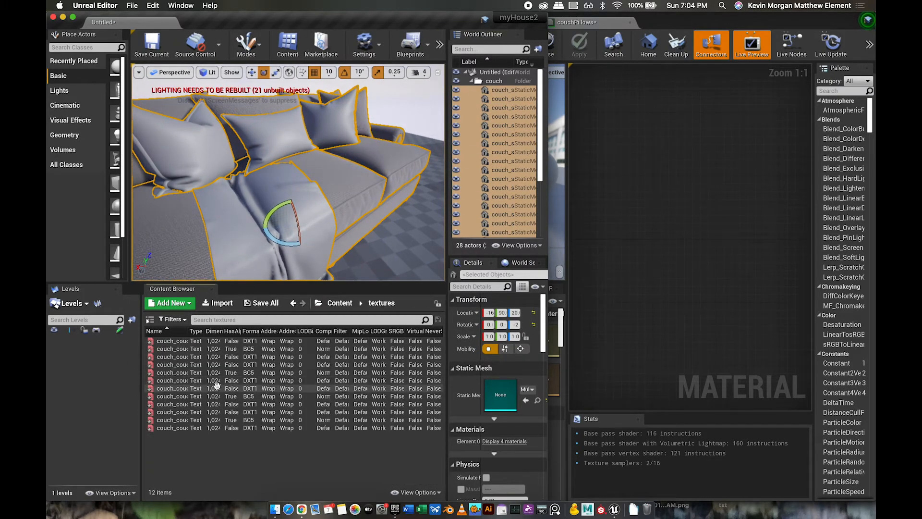
{"action": "left_click_drag", "start_coordinate": [187, 330], "coordinate": [195, 330]}
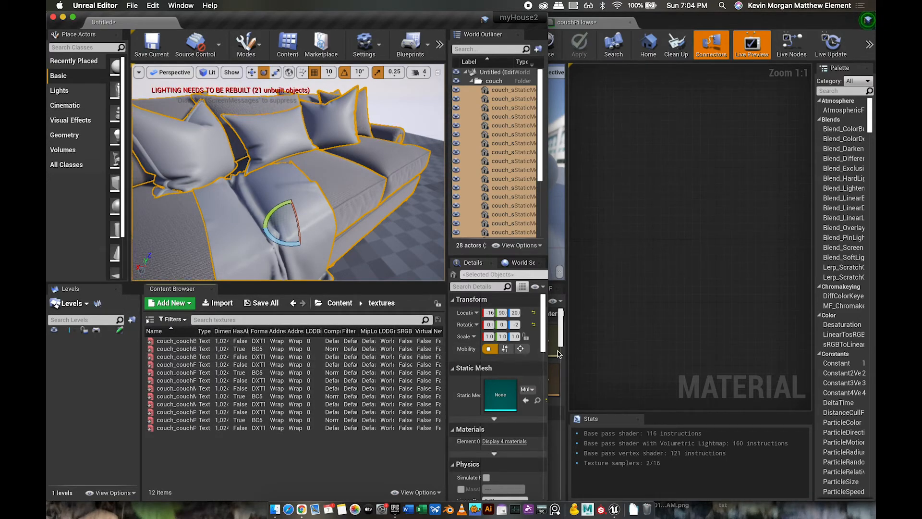
{"action": "left_click_drag", "start_coordinate": [547, 354], "coordinate": [648, 358]}
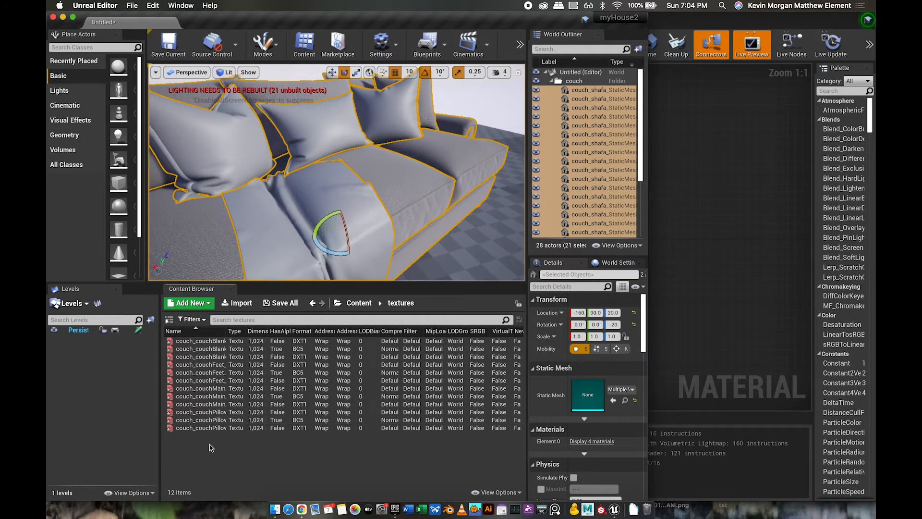
- Add the three couch_couchBlanketPillow textures to the couchPillows material graph as Texture Sample nodes
{"action": "mouse_move", "coordinate": [213, 413]}
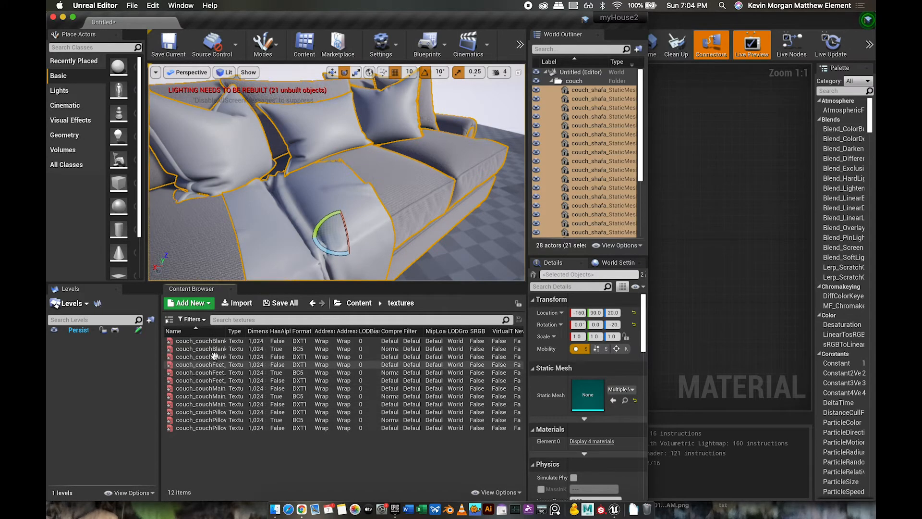
{"action": "mouse_move", "coordinate": [215, 341]}
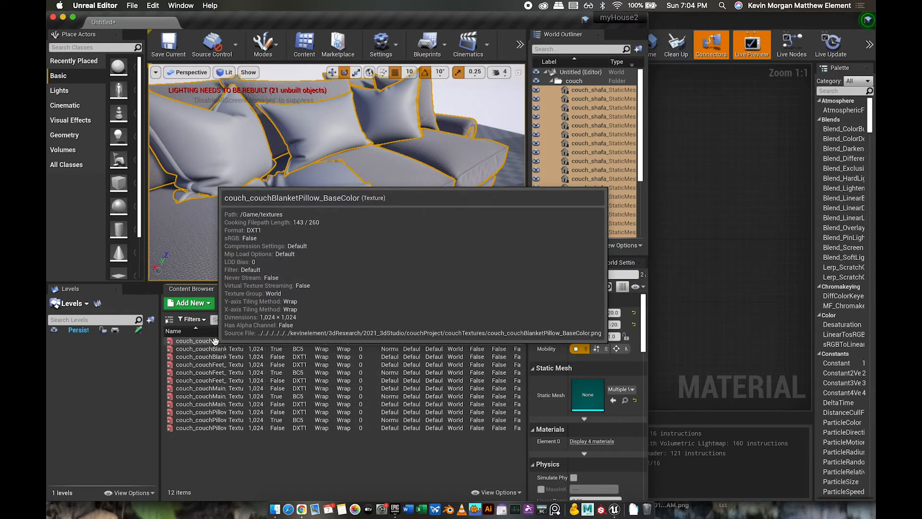
{"action": "left_click", "coordinate": [214, 341]}
{"action": "left_click", "coordinate": [214, 349], "text": "shift"}
{"action": "left_click", "coordinate": [215, 357], "text": "shift"}
{"action": "left_click_drag", "start_coordinate": [288, 341], "coordinate": [700, 255]}
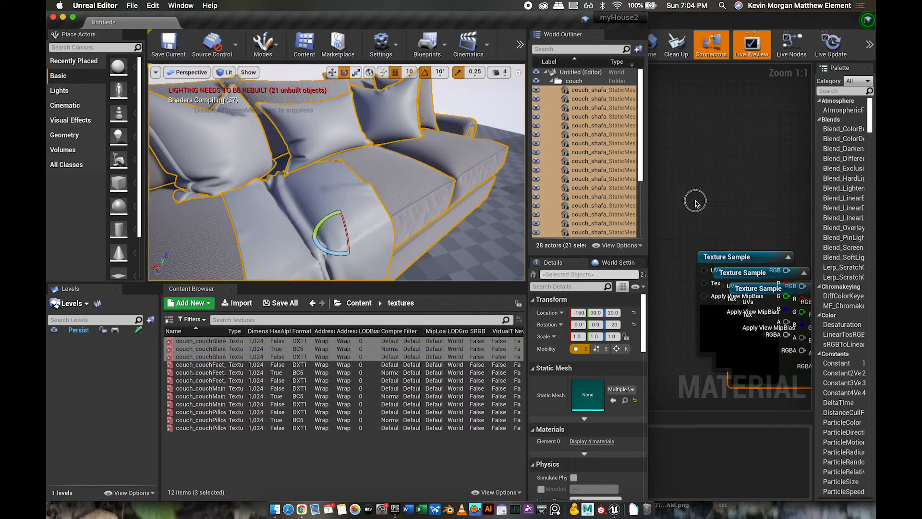
{"action": "left_click", "coordinate": [695, 202]}
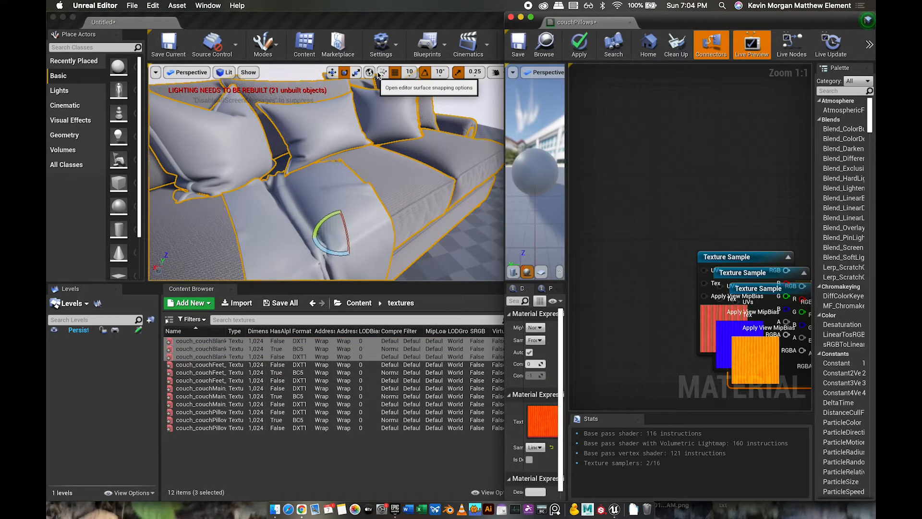
- Maximize the couchPillows material window, delete the Param node, and connect the red striped sample's RGB output to Base Color
{"action": "key", "text": "ctrl+alt+Return"}
{"action": "left_click_drag", "start_coordinate": [377, 256], "coordinate": [318, 175]}
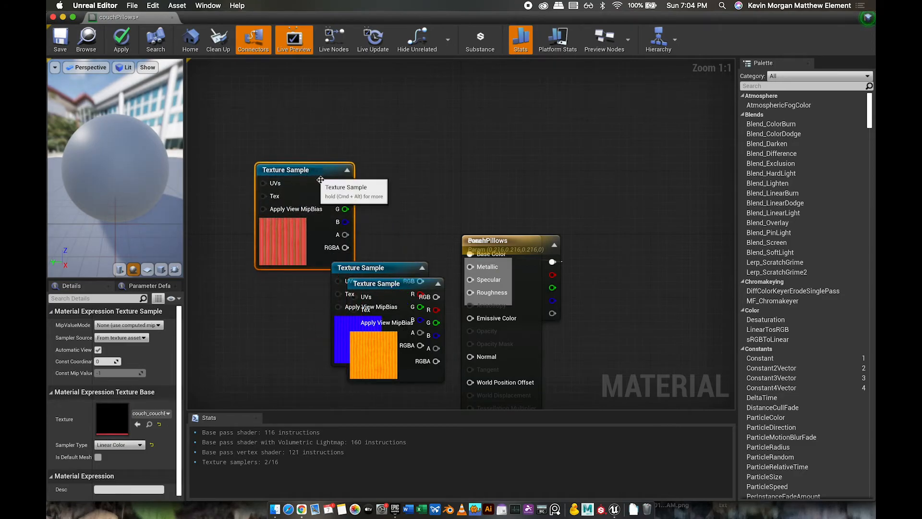
{"action": "left_click_drag", "start_coordinate": [539, 238], "coordinate": [396, 91]}
{"action": "key", "text": "Delete"}
{"action": "left_click_drag", "start_coordinate": [288, 169], "coordinate": [541, 200]}
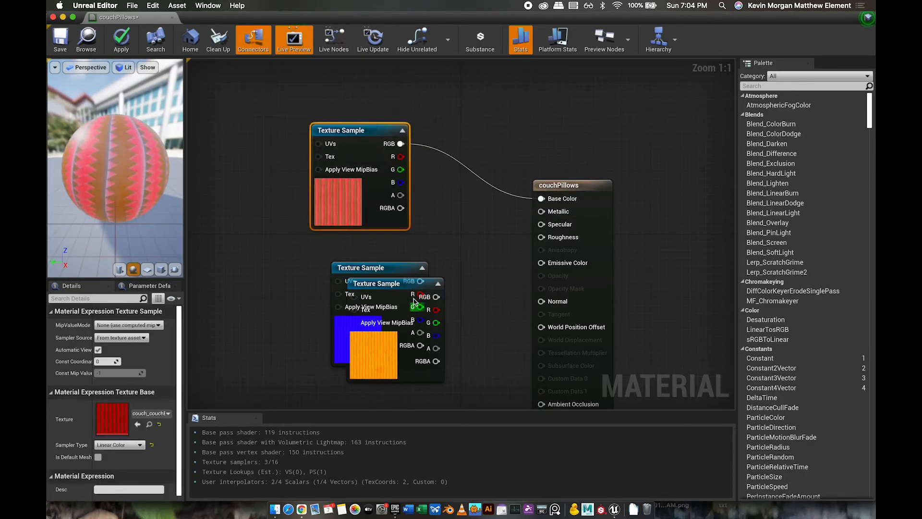
- Stack the blue and orange samples below the red one and connect the blue sample's RGB output to Normal
{"action": "left_click_drag", "start_coordinate": [376, 285], "coordinate": [367, 374]}
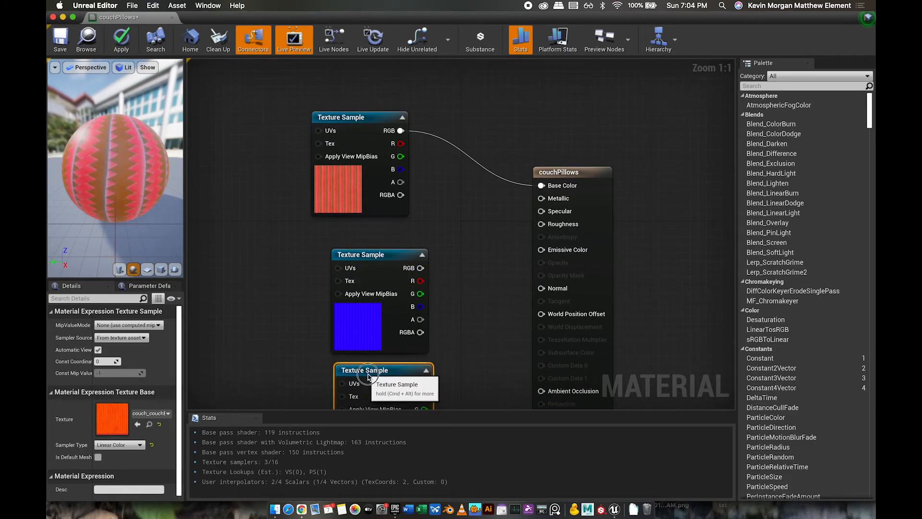
{"action": "left_click_drag", "start_coordinate": [392, 259], "coordinate": [546, 293]}
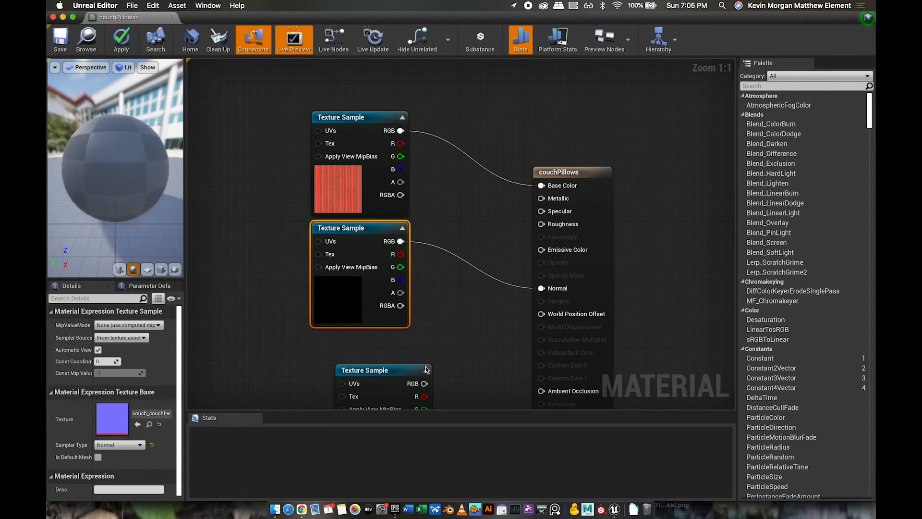
{"action": "left_click_drag", "start_coordinate": [372, 368], "coordinate": [373, 338]}
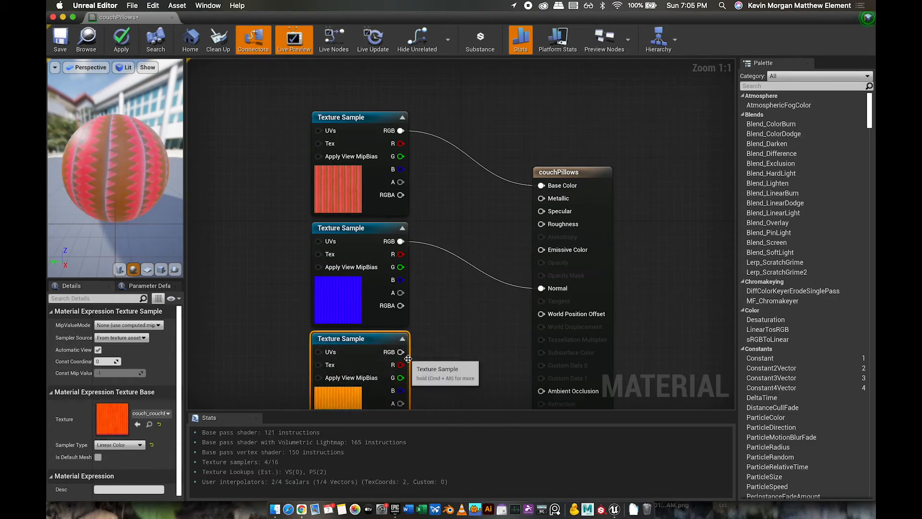
- Connect the orange sample's R output to Roughness and its G output to Metallic
{"action": "left_click_drag", "start_coordinate": [400, 364], "coordinate": [541, 226]}
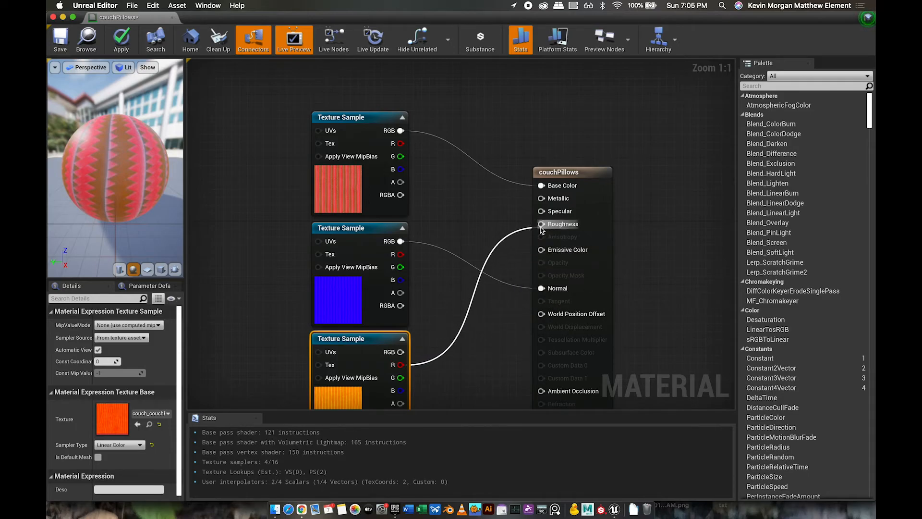
{"action": "left_click_drag", "start_coordinate": [402, 378], "coordinate": [542, 200]}
{"action": "left_click_drag", "start_coordinate": [95, 201], "coordinate": [139, 208]}
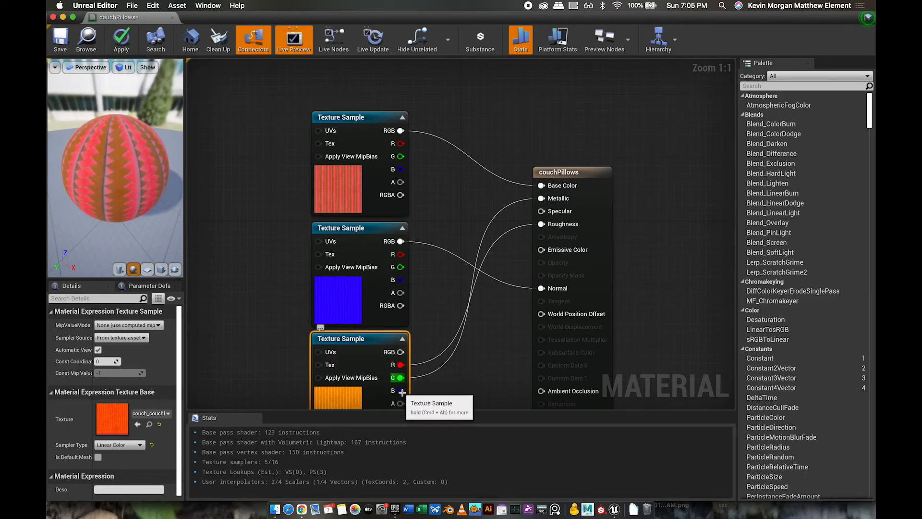
- Save the couchPillows material and close its editor window
{"action": "scroll", "coordinate": [472, 372], "scroll_direction": "down", "scroll_amount": 1}
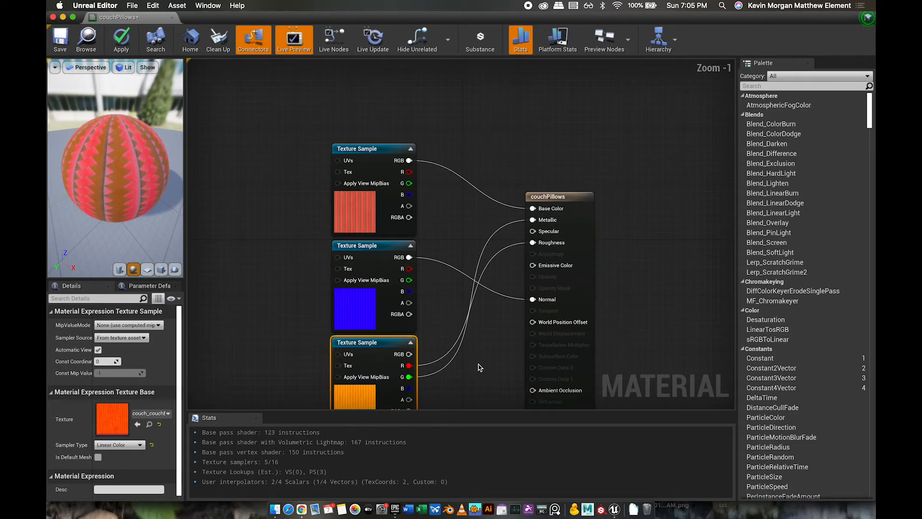
{"action": "scroll", "coordinate": [466, 385], "scroll_direction": "up", "scroll_amount": 1}
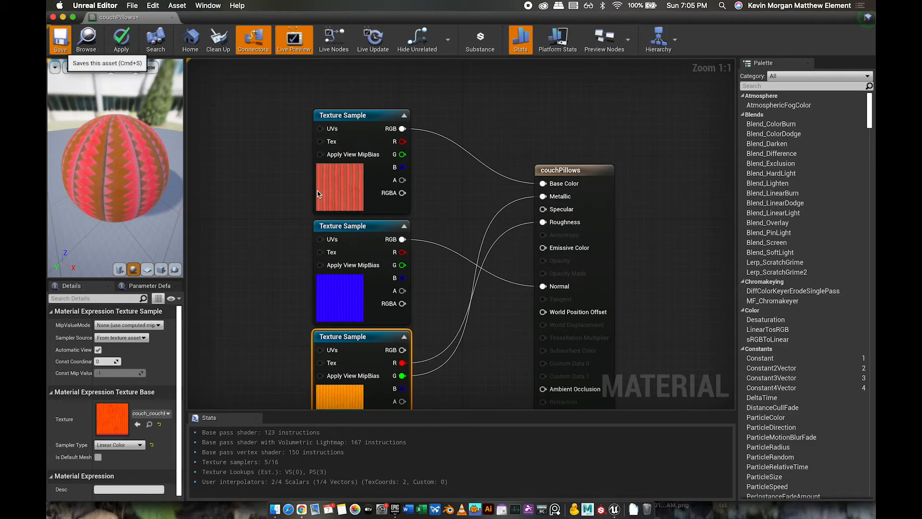
{"action": "left_click", "coordinate": [61, 34]}
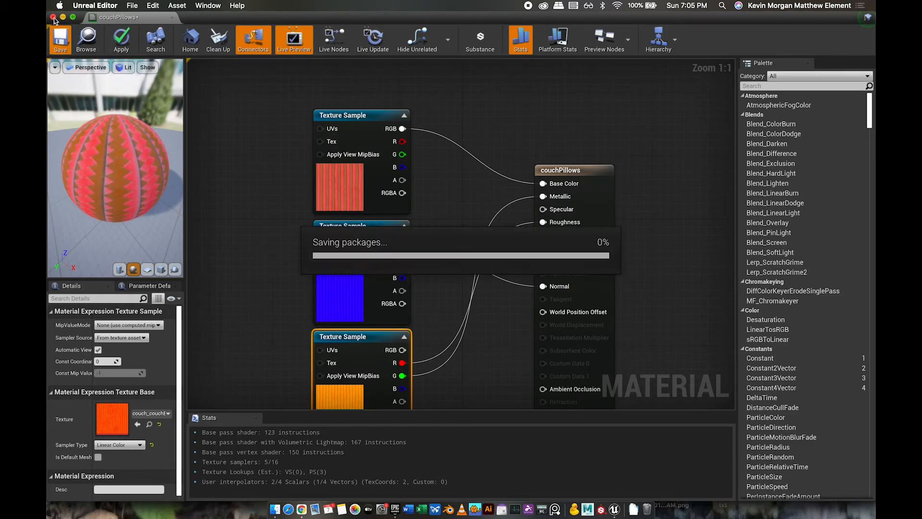
{"action": "left_click", "coordinate": [53, 17]}
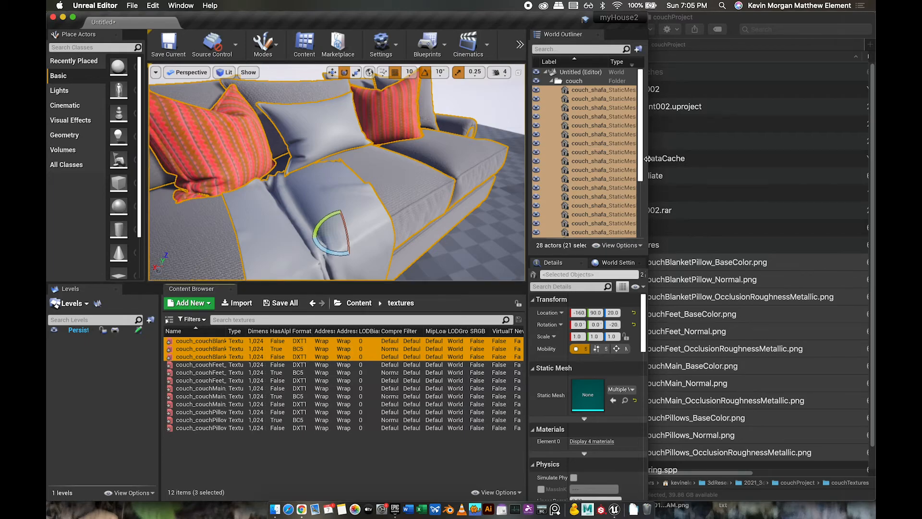
- Restore the main editor window to full width and slightly widen the Name column in the textures list
{"action": "left_click_drag", "start_coordinate": [648, 159], "coordinate": [873, 160]}
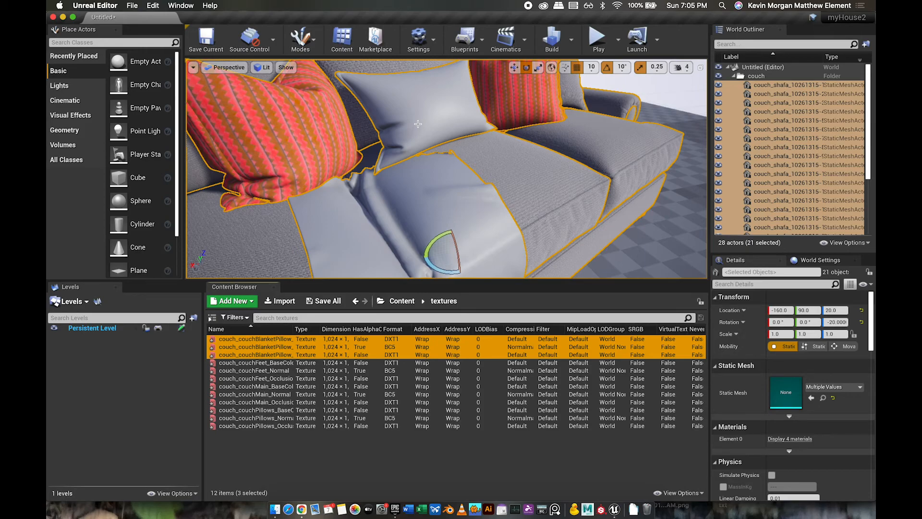
{"action": "left_click_drag", "start_coordinate": [873, 137], "coordinate": [654, 137]}
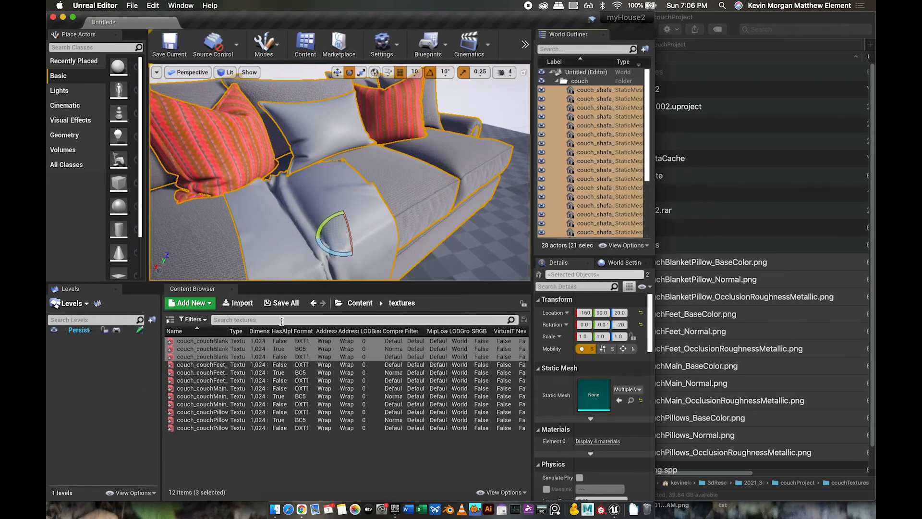
{"action": "left_click", "coordinate": [228, 331]}
{"action": "left_click_drag", "start_coordinate": [229, 332], "coordinate": [230, 332]}
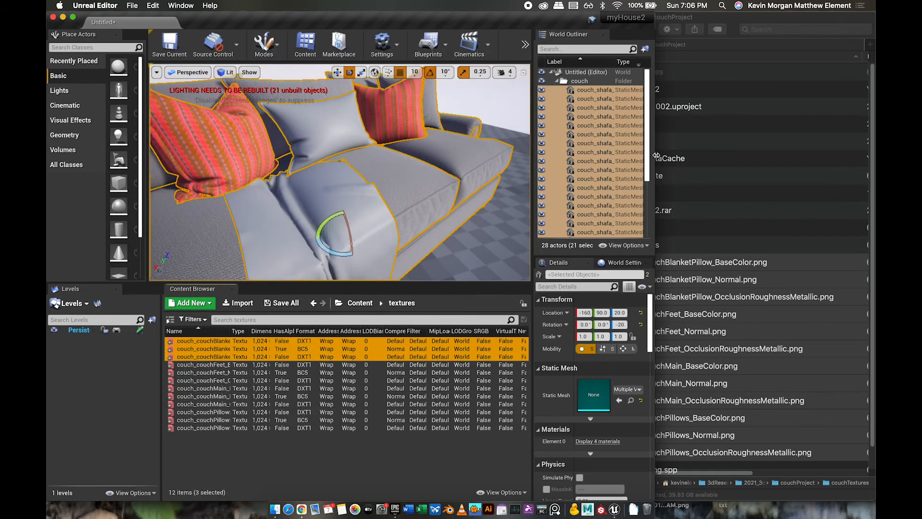
{"action": "left_click_drag", "start_coordinate": [655, 158], "coordinate": [872, 158]}
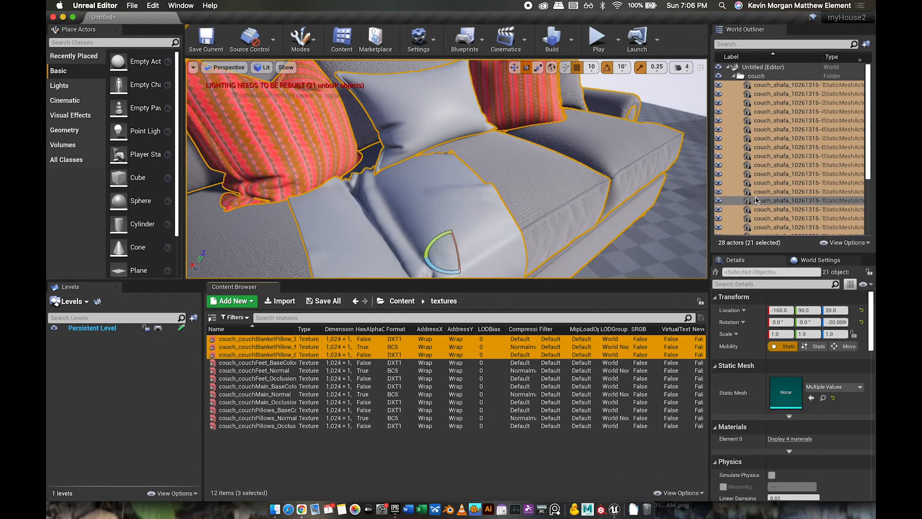